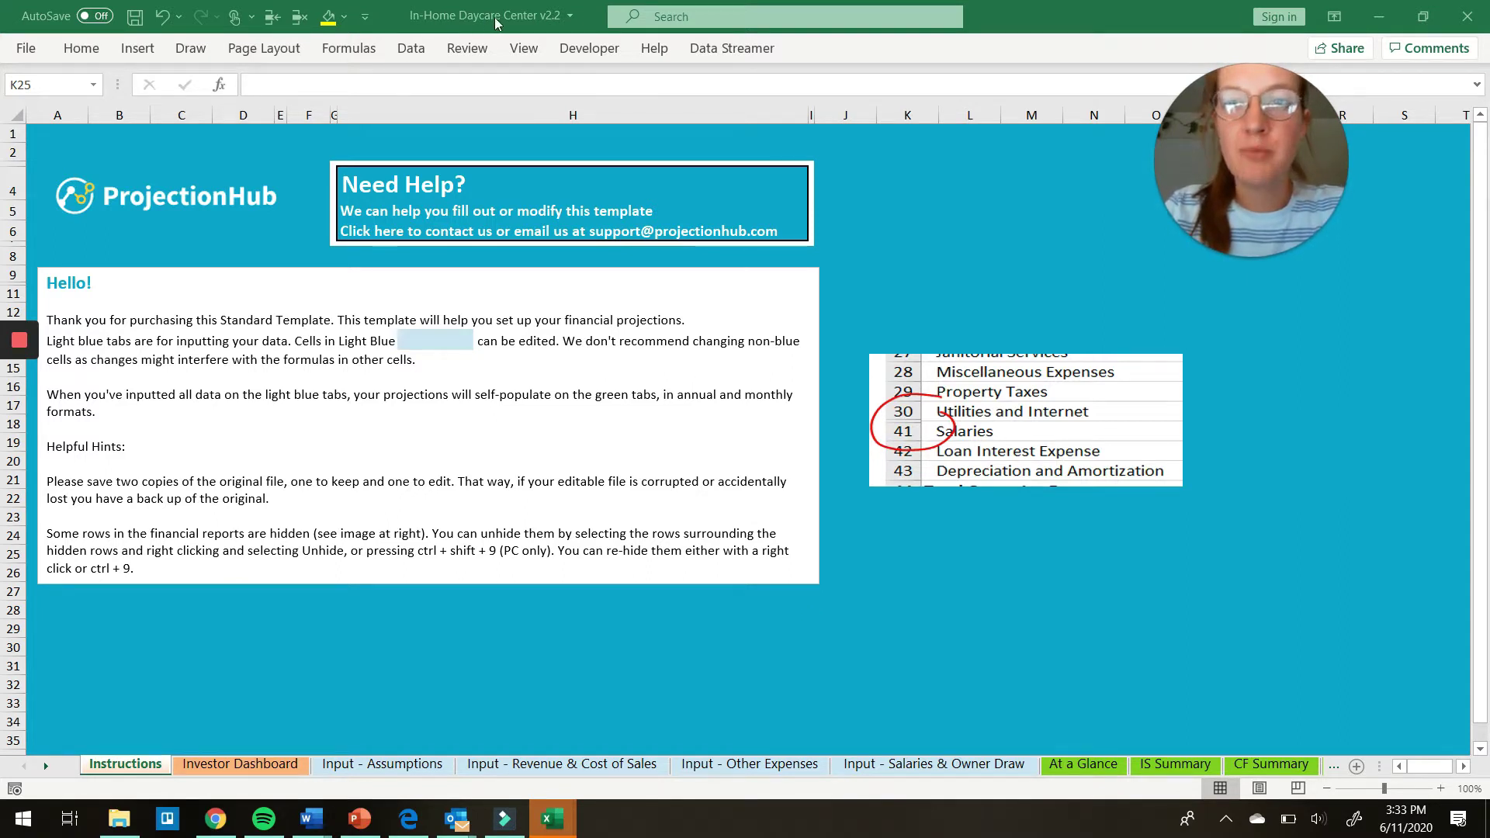
Step: Open the Input - Assumptions sheet and review its general assumptions, fixed assets and loan sections
{"action": "left_click", "coordinate": [407, 768]}
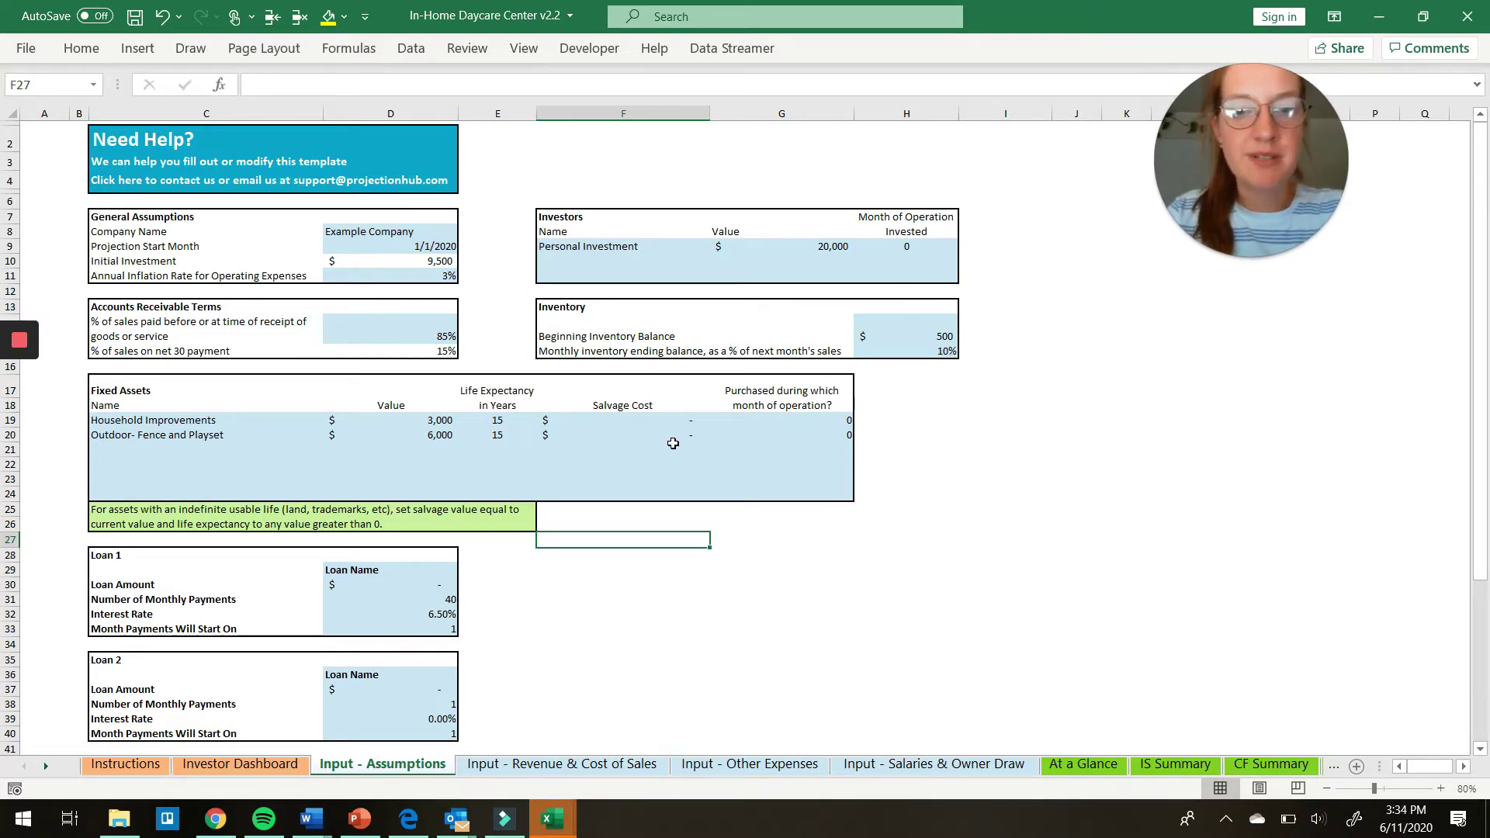
{"action": "scroll", "coordinate": [673, 443], "scroll_direction": "down", "scroll_amount": 1}
{"action": "scroll", "coordinate": [672, 443], "scroll_direction": "down", "scroll_amount": 3}
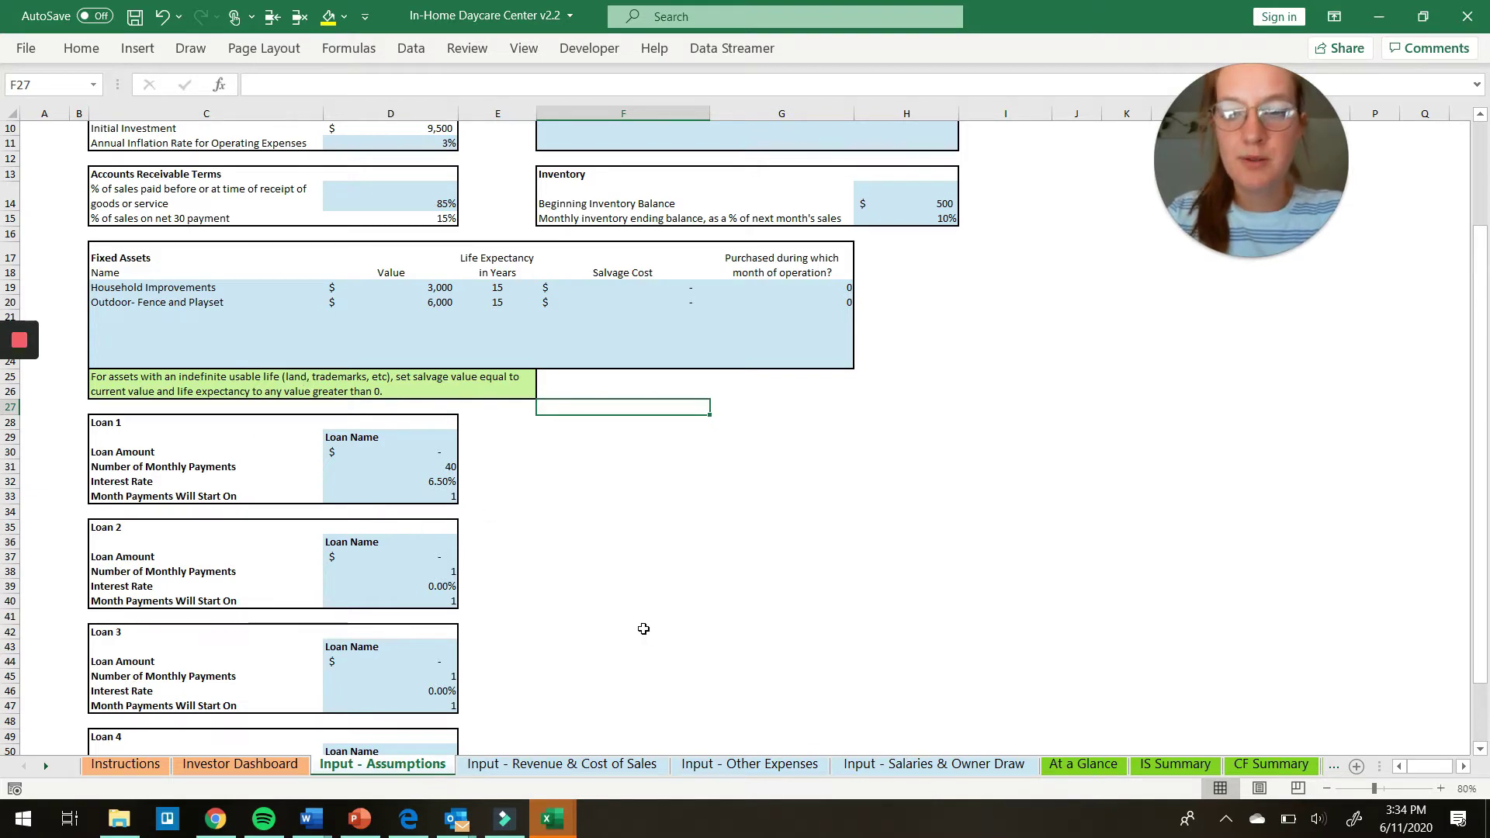
{"action": "scroll", "coordinate": [643, 629], "scroll_direction": "up", "scroll_amount": 3}
Step: Open the Input - Revenue & Cost of Sales sheet and review the Caregiver Ratios table and Client Acquisition section
{"action": "left_click", "coordinate": [578, 767]}
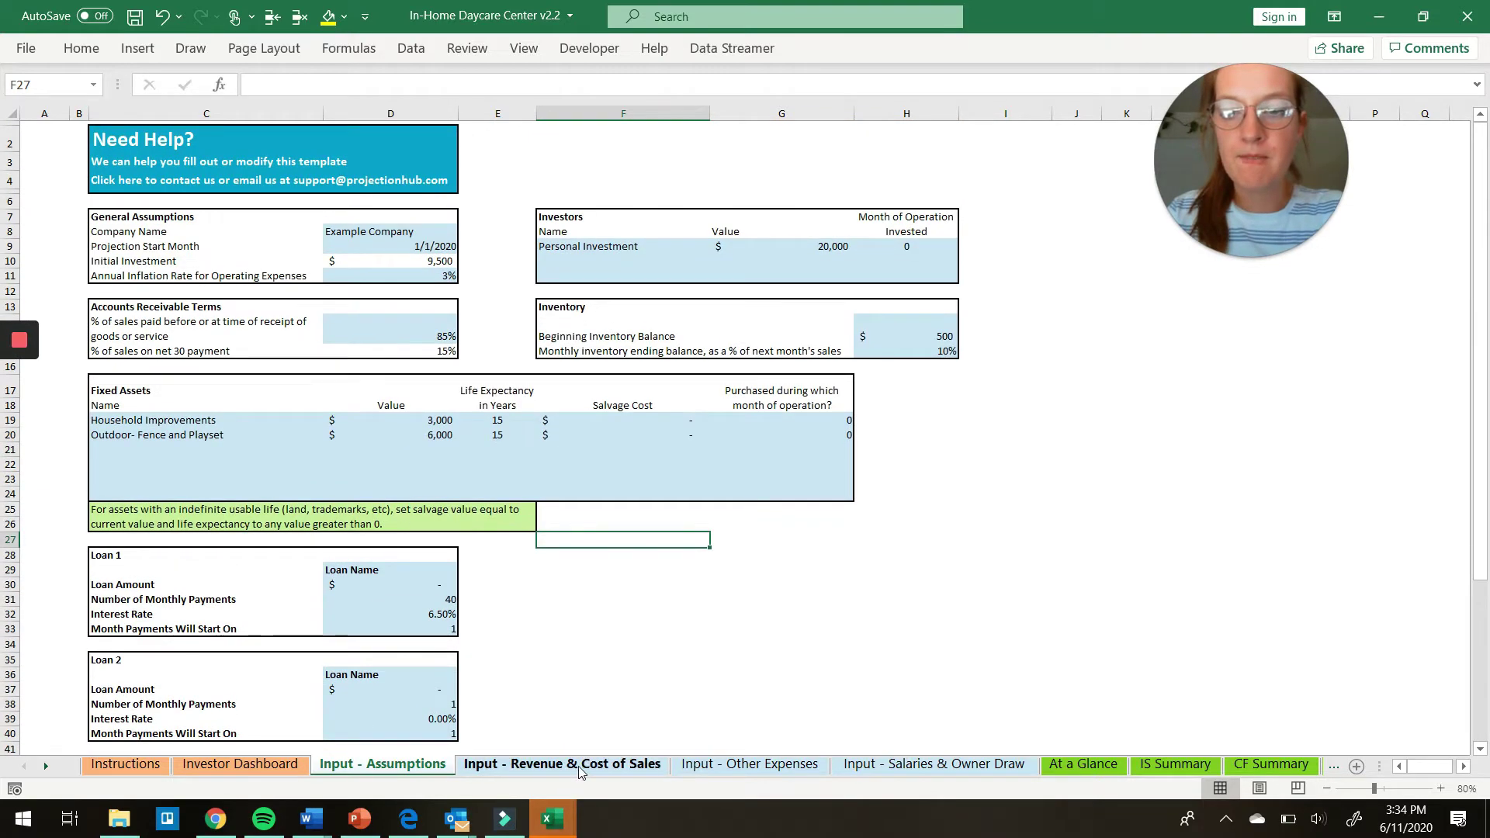
{"action": "left_click", "coordinate": [747, 623]}
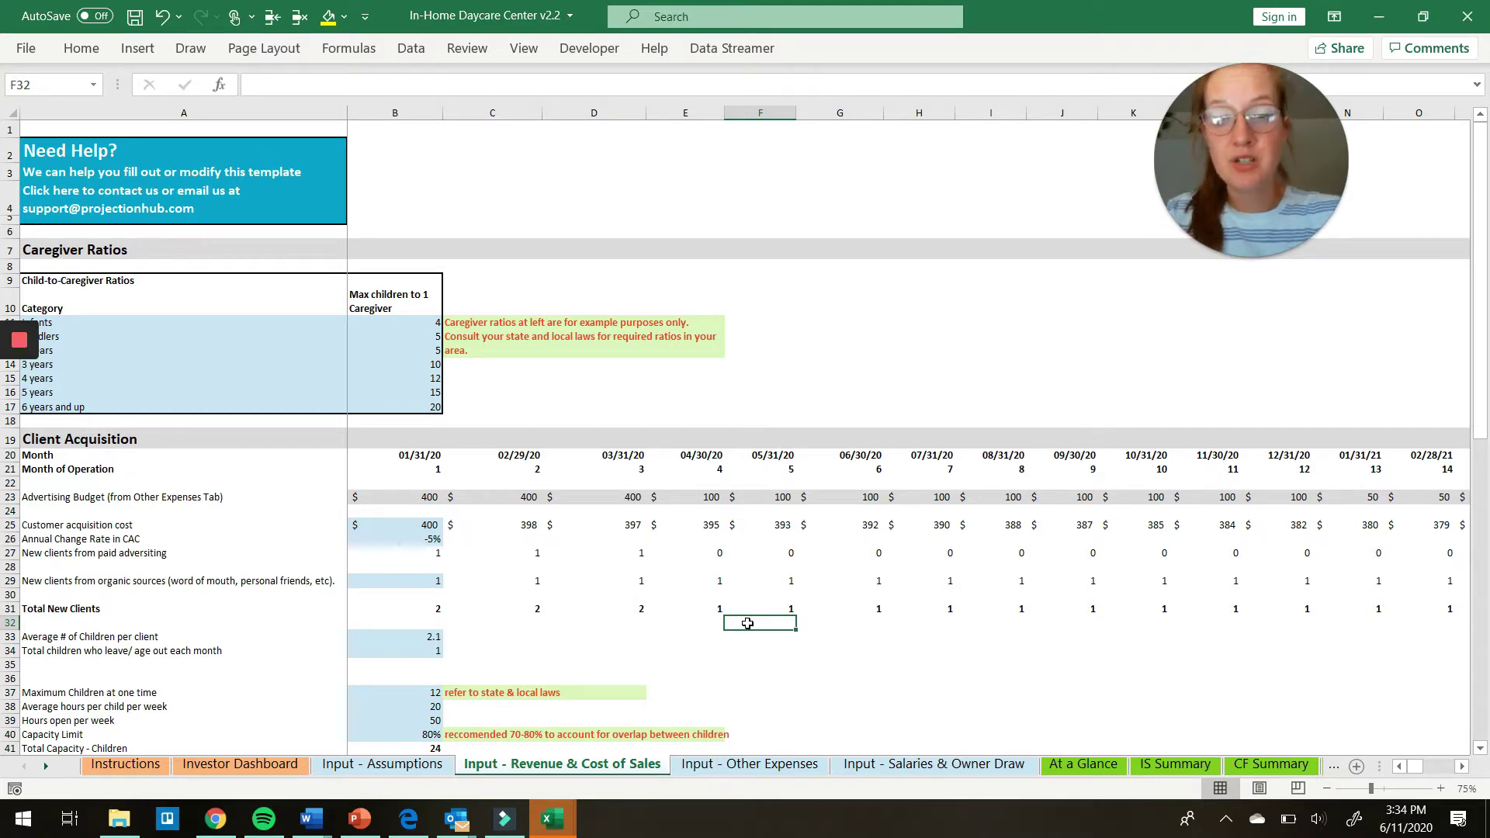
{"action": "scroll", "coordinate": [747, 623], "scroll_direction": "down", "scroll_amount": 2}
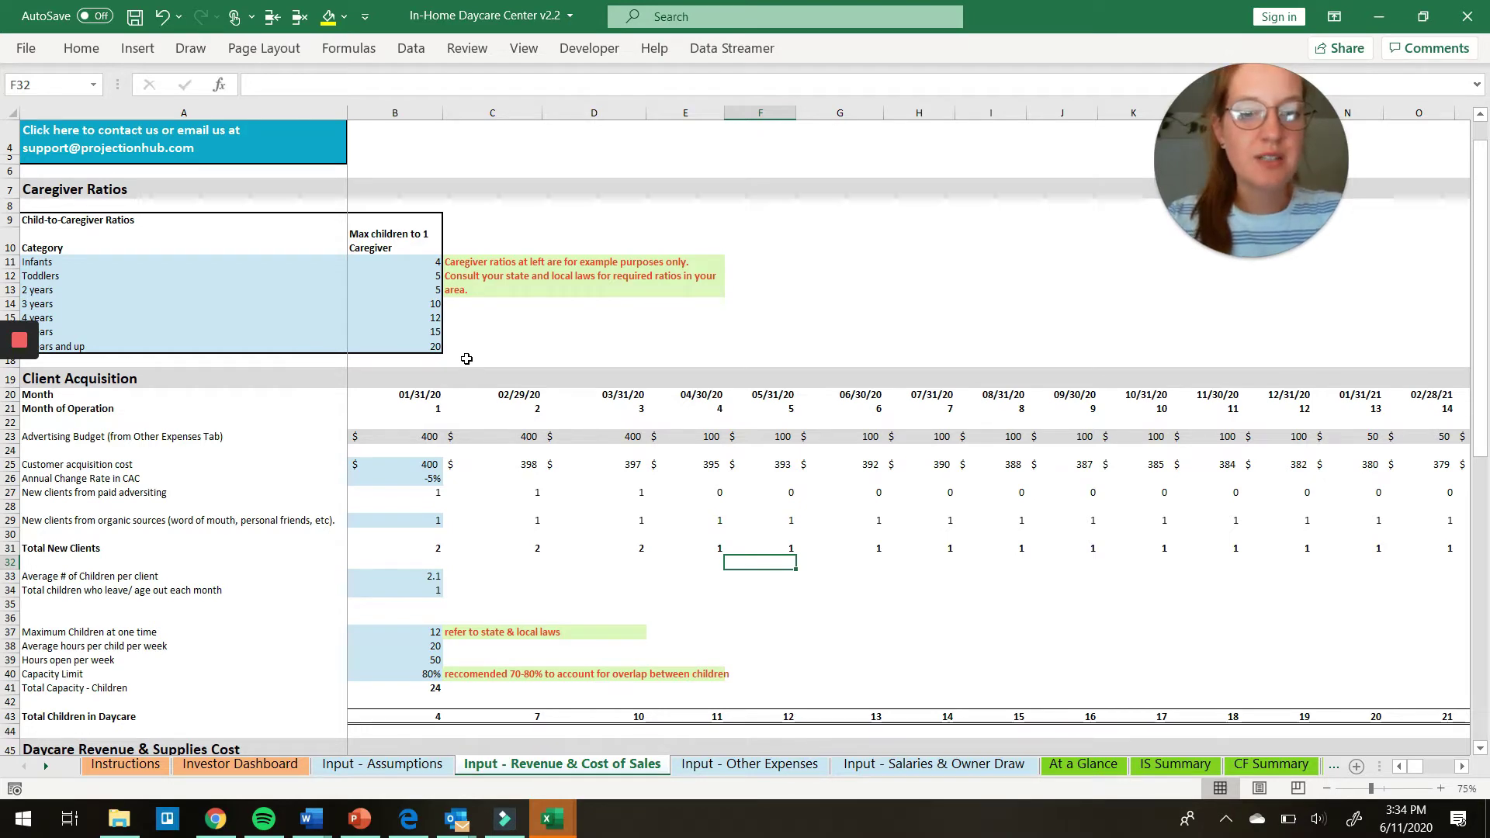
{"action": "scroll", "coordinate": [466, 358], "scroll_direction": "down", "scroll_amount": 2}
{"action": "scroll", "coordinate": [466, 358], "scroll_direction": "down", "scroll_amount": 2}
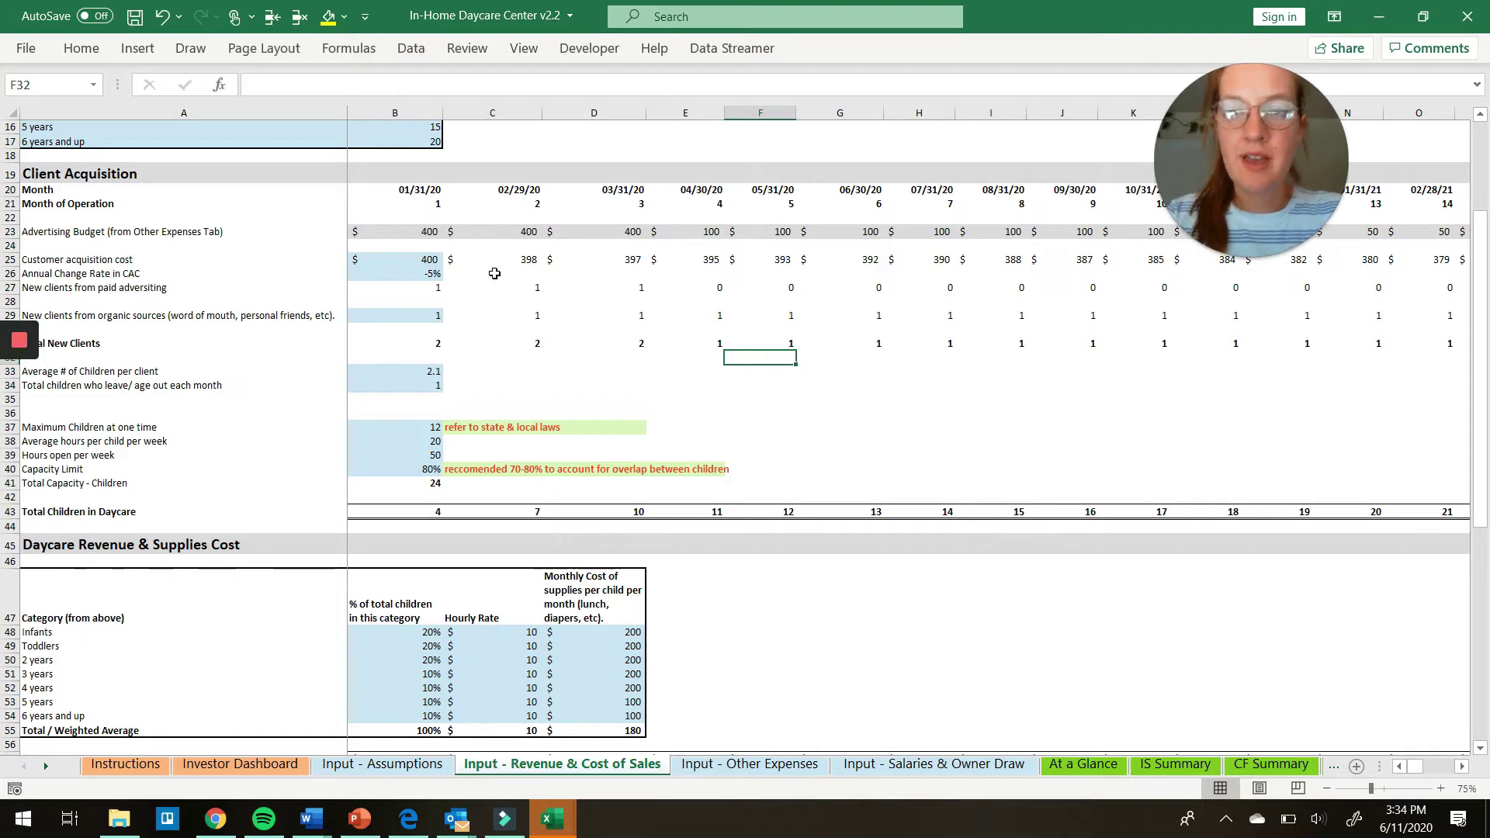
Step: Examine the first-month input for new clients from organic sources alongside the customer acquisition cost inputs
{"action": "left_click", "coordinate": [413, 315]}
{"action": "scroll", "coordinate": [414, 316], "scroll_direction": "down", "scroll_amount": 1}
{"action": "scroll", "coordinate": [414, 317], "scroll_direction": "down", "scroll_amount": 1}
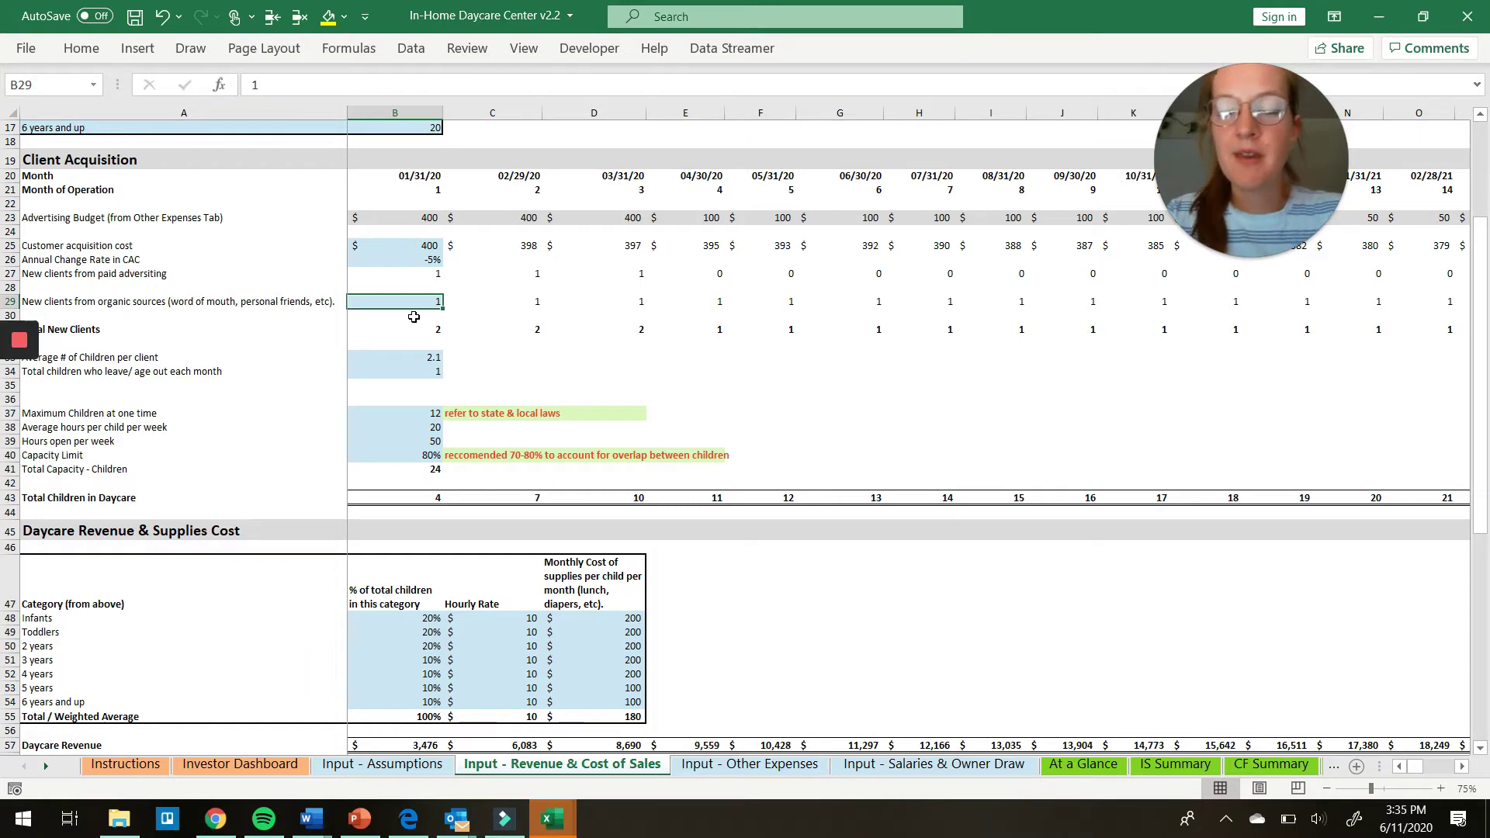
{"action": "scroll", "coordinate": [414, 316], "scroll_direction": "down", "scroll_amount": 1}
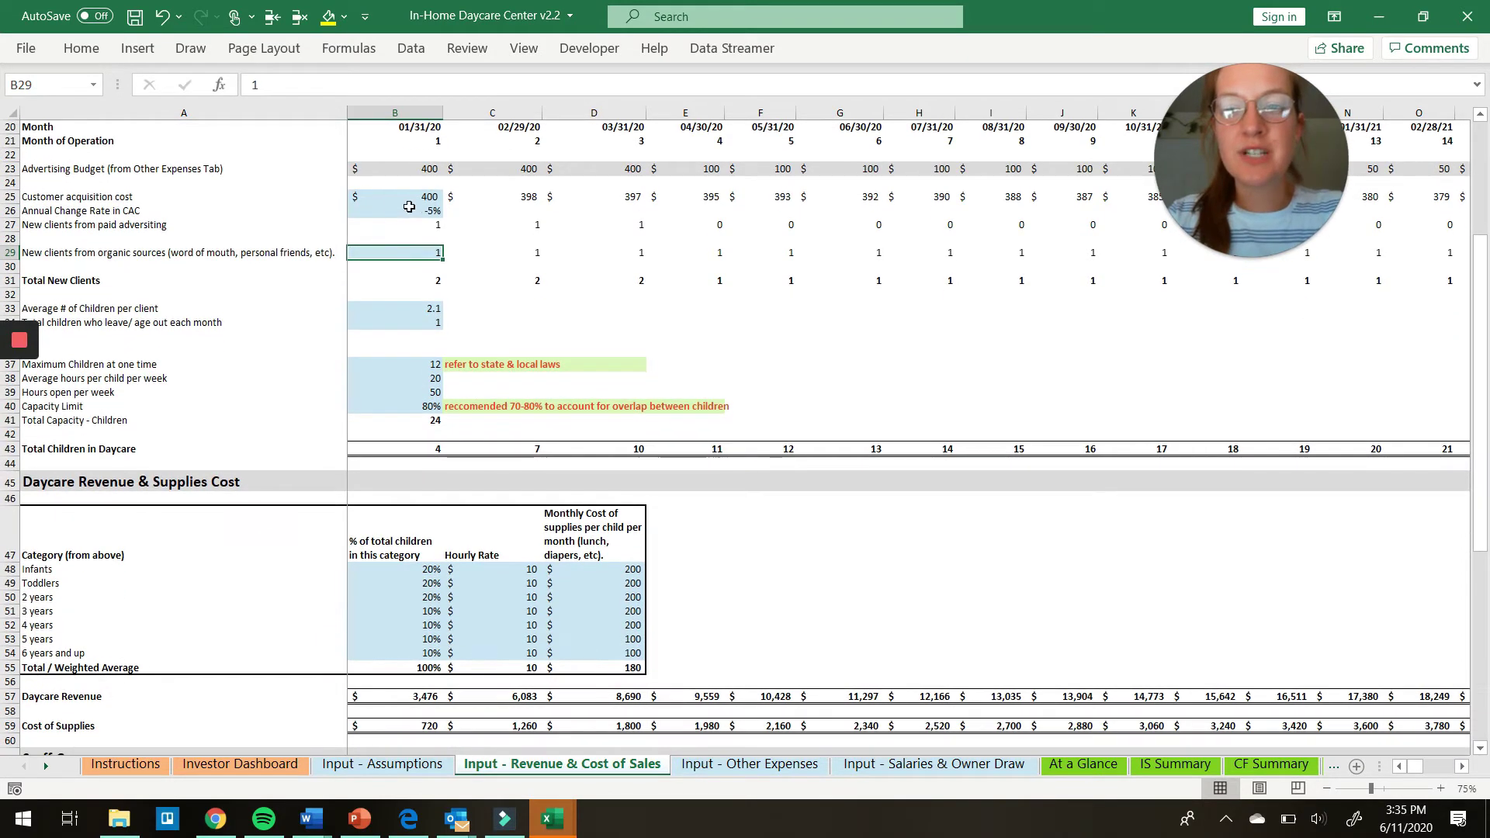
Step: Examine the Total New Clients row month by month, from the first month through month 8 and back
{"action": "left_click", "coordinate": [393, 290]}
{"action": "key", "text": "Up"}
{"action": "key", "text": "Right"}
{"action": "key", "text": "Right"}
{"action": "key", "text": "Right"}
{"action": "key", "text": "Right"}
{"action": "key", "text": "Right"}
{"action": "key", "text": "Right"}
{"action": "key", "text": "Right"}
{"action": "key", "text": "Left"}
{"action": "key", "text": "Left"}
{"action": "key", "text": "Left"}
{"action": "key", "text": "Left"}
{"action": "key", "text": "Left"}
{"action": "key", "text": "Left"}
{"action": "key", "text": "Left"}
Step: Review the inputs for average number of children per client and total children who leave or age out each month
{"action": "left_click", "coordinate": [392, 290]}
{"action": "key", "text": "Down"}
{"action": "scroll", "coordinate": [393, 290], "scroll_direction": "down", "scroll_amount": 1}
{"action": "scroll", "coordinate": [393, 290], "scroll_direction": "down", "scroll_amount": 2}
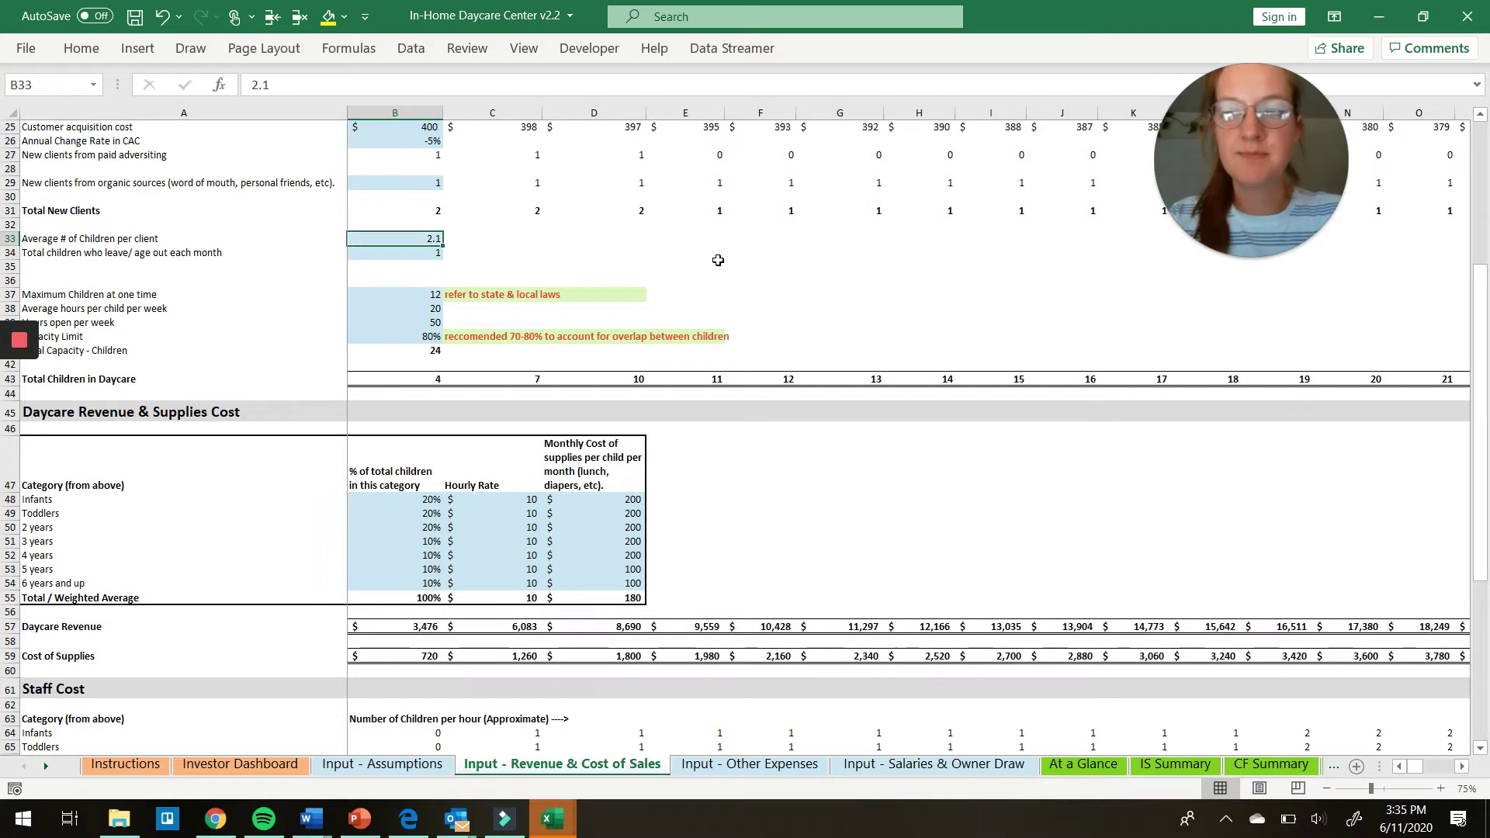
{"action": "key", "text": "Down"}
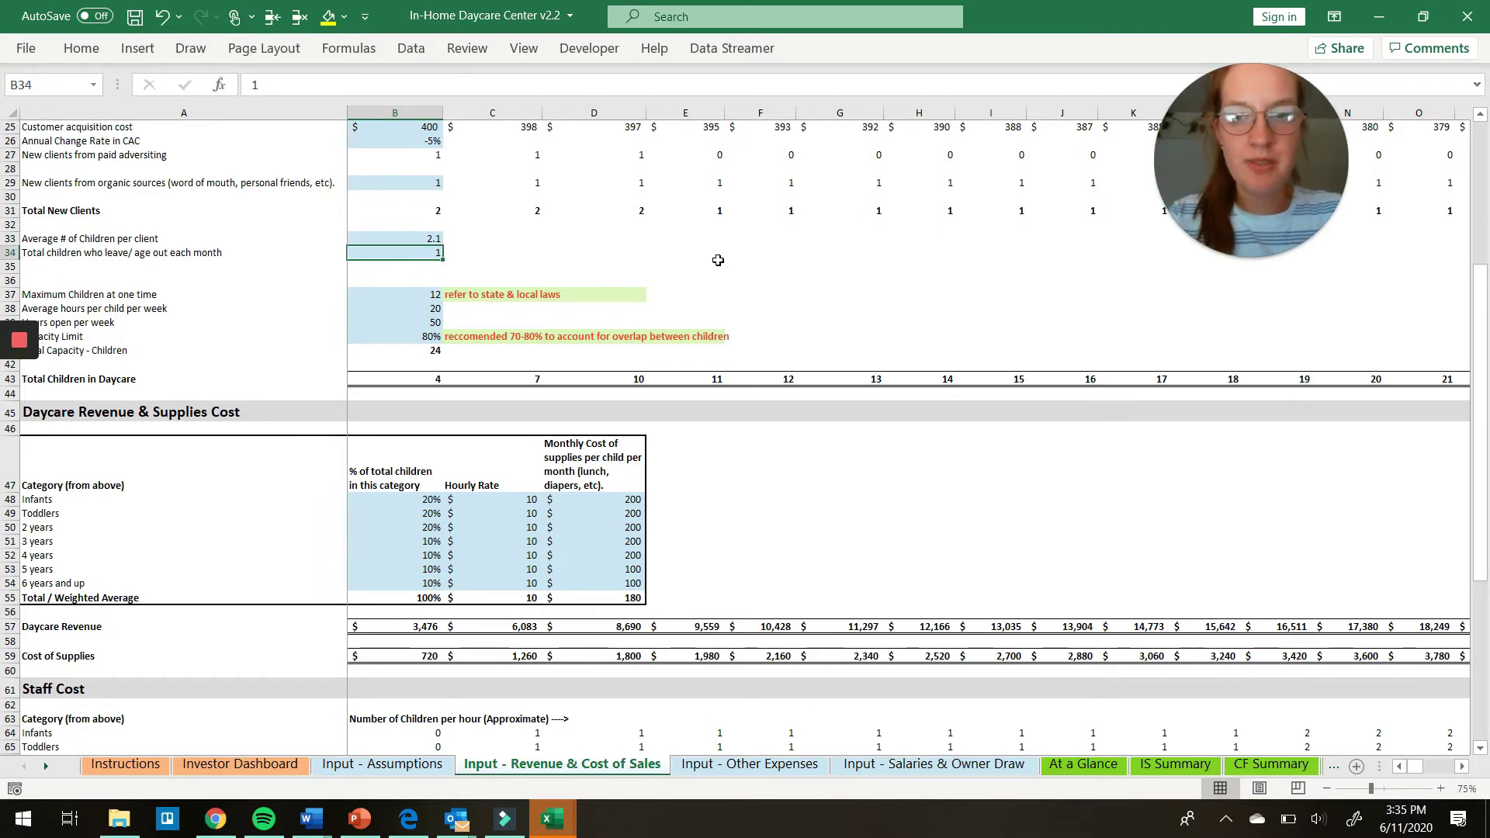
{"action": "key", "text": "Down"}
{"action": "key", "text": "Down"}
{"action": "key", "text": "Down"}
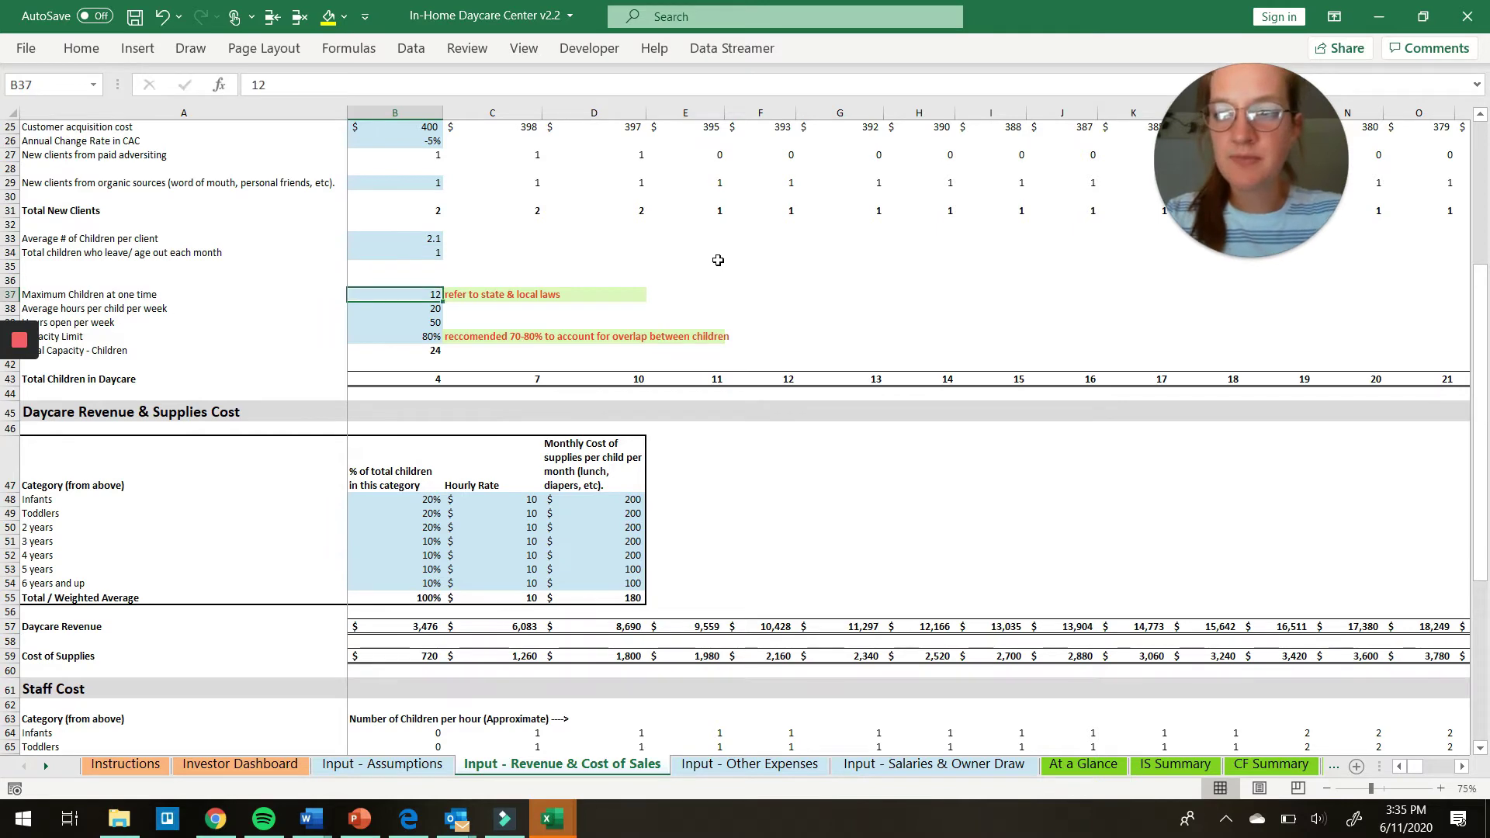
Step: Review the maximum children at one time input with its state and local laws note, and the average hours per child per week
{"action": "scroll", "coordinate": [717, 260], "scroll_direction": "down", "scroll_amount": 2}
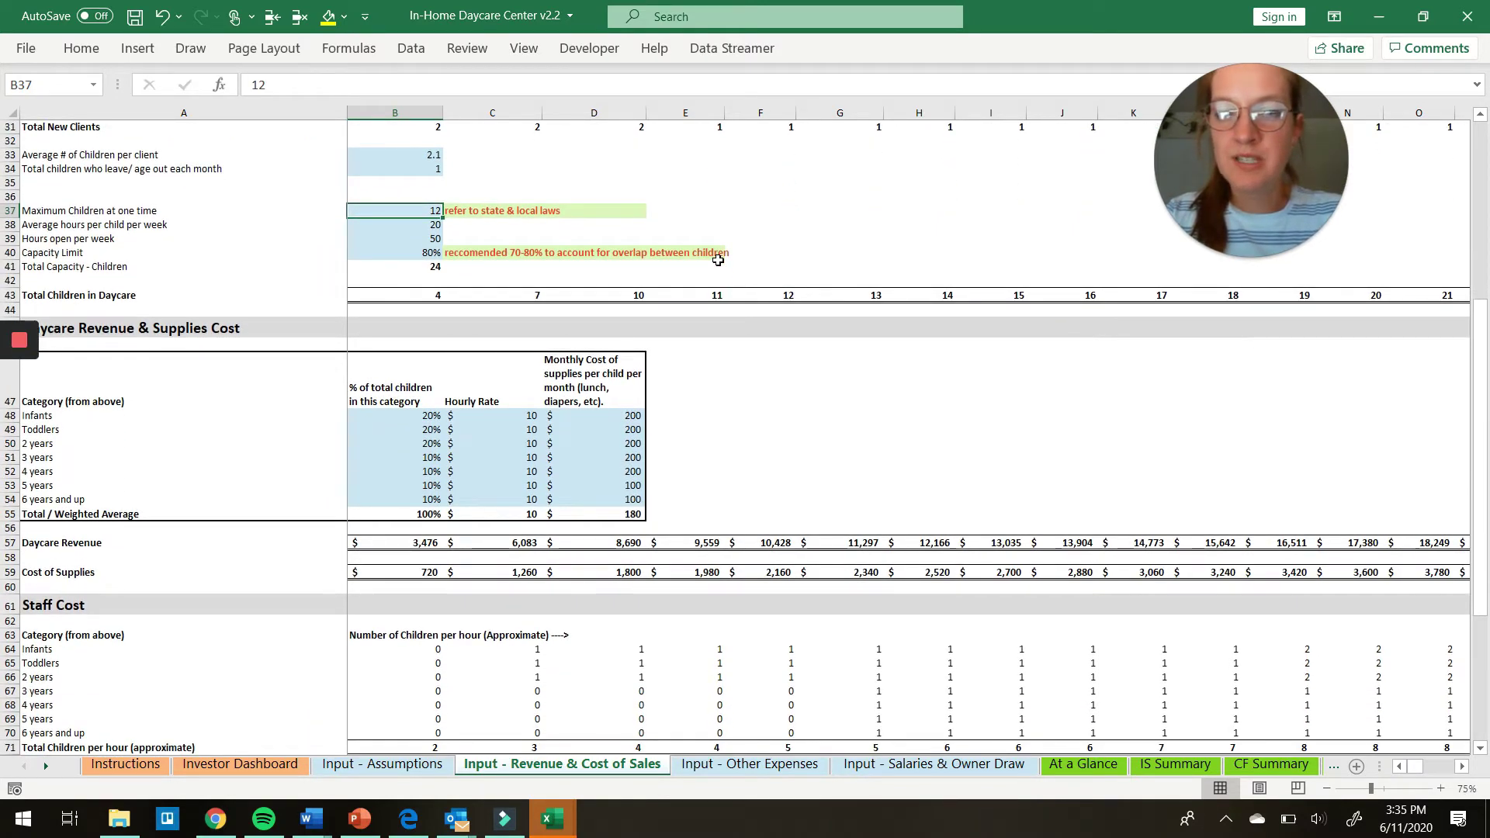
{"action": "key", "text": "Right"}
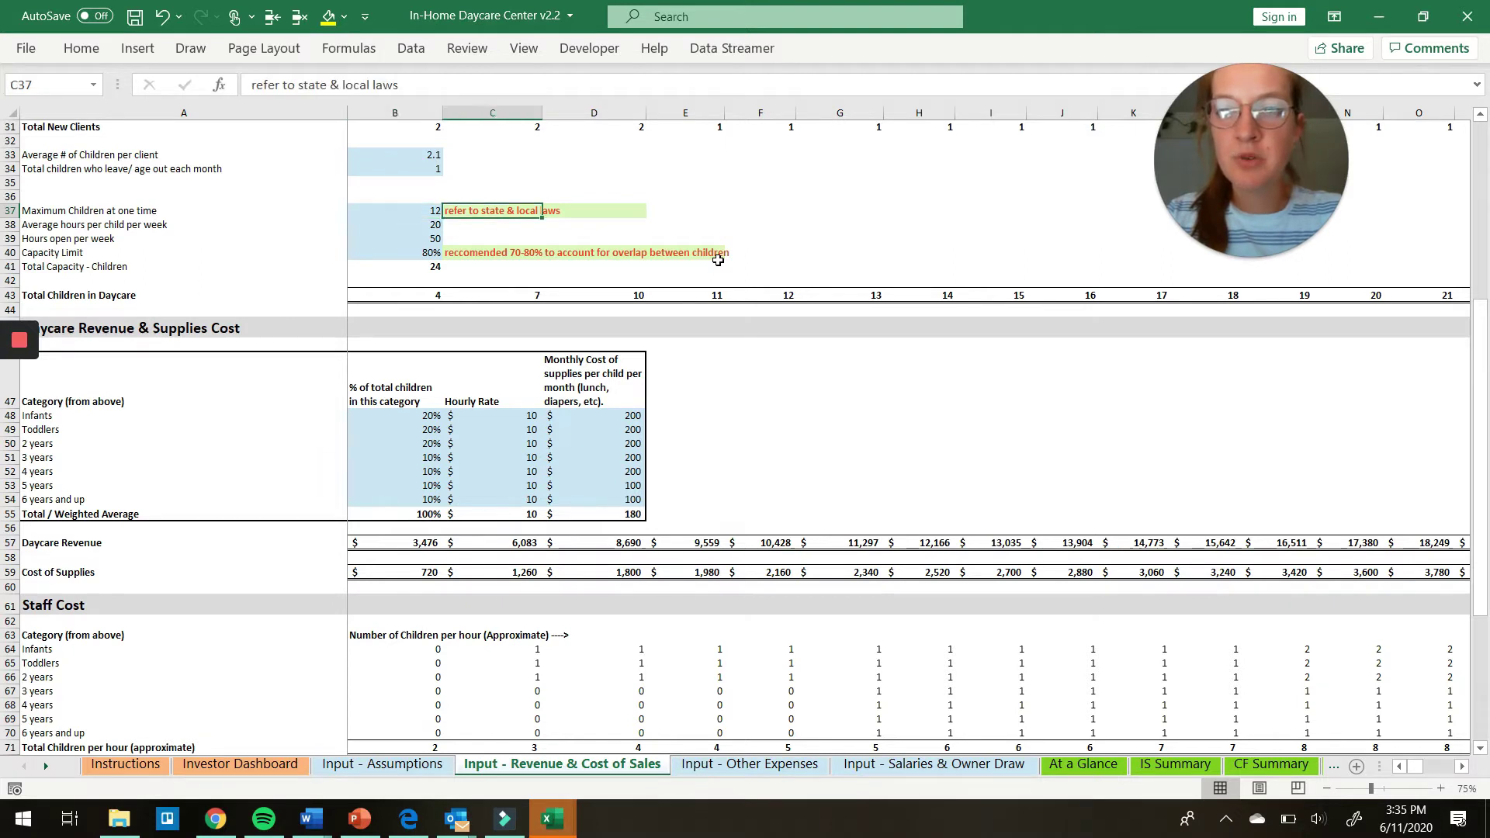
{"action": "key", "text": "Left"}
{"action": "key", "text": "Down"}
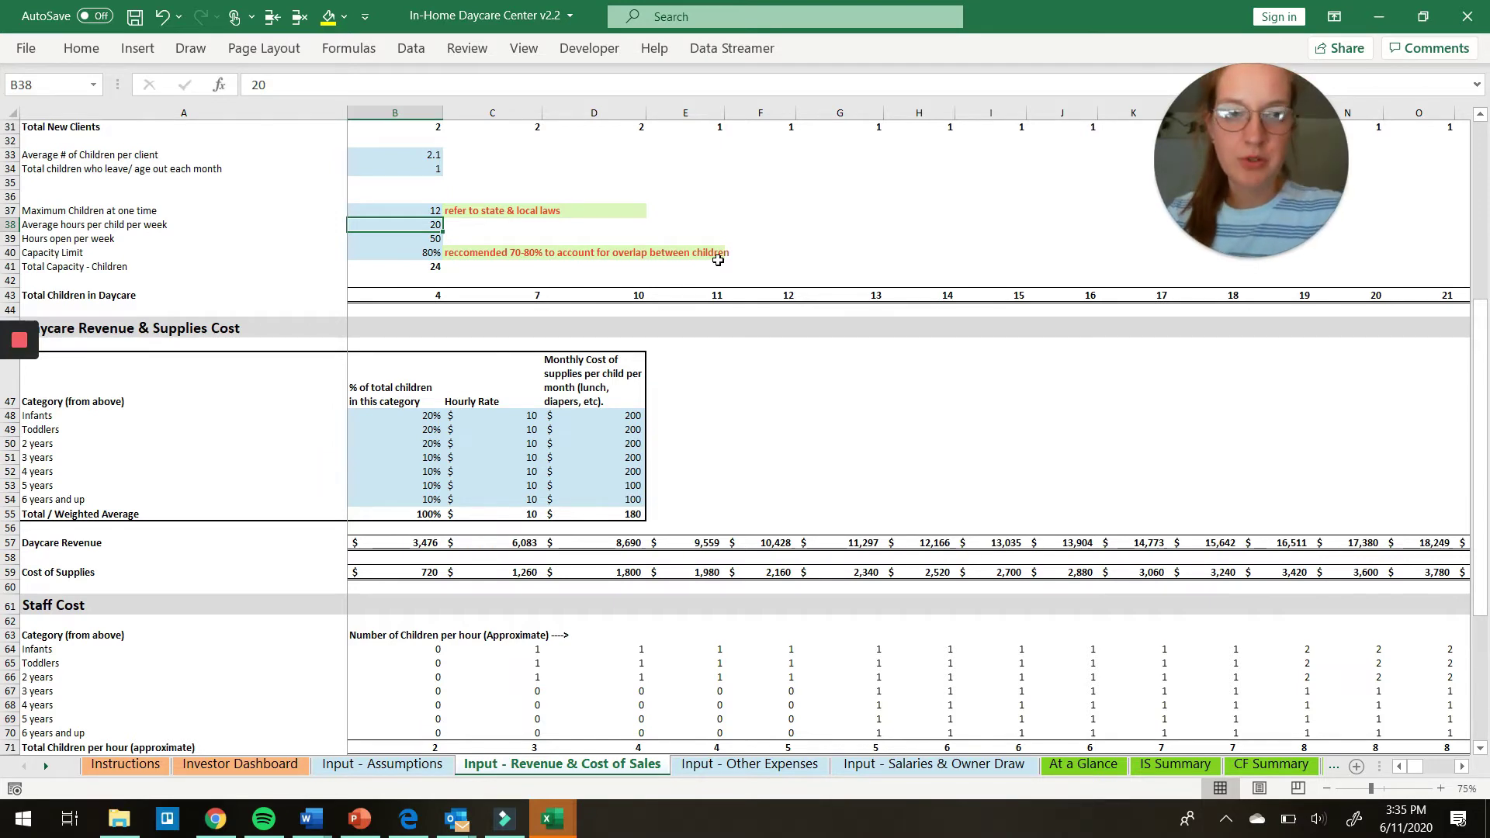
{"action": "key", "text": "Up"}
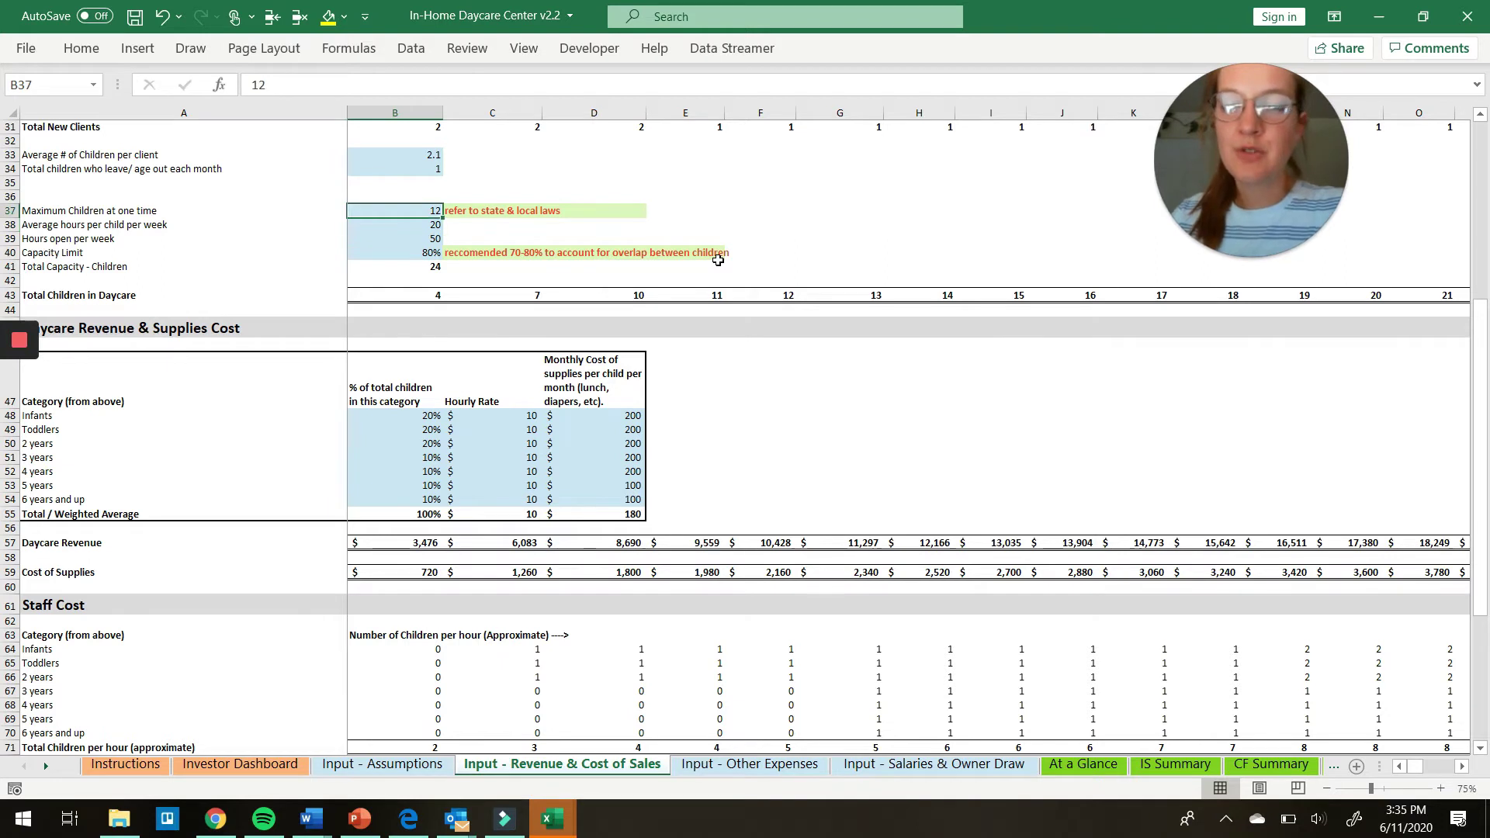
{"action": "key", "text": "Down"}
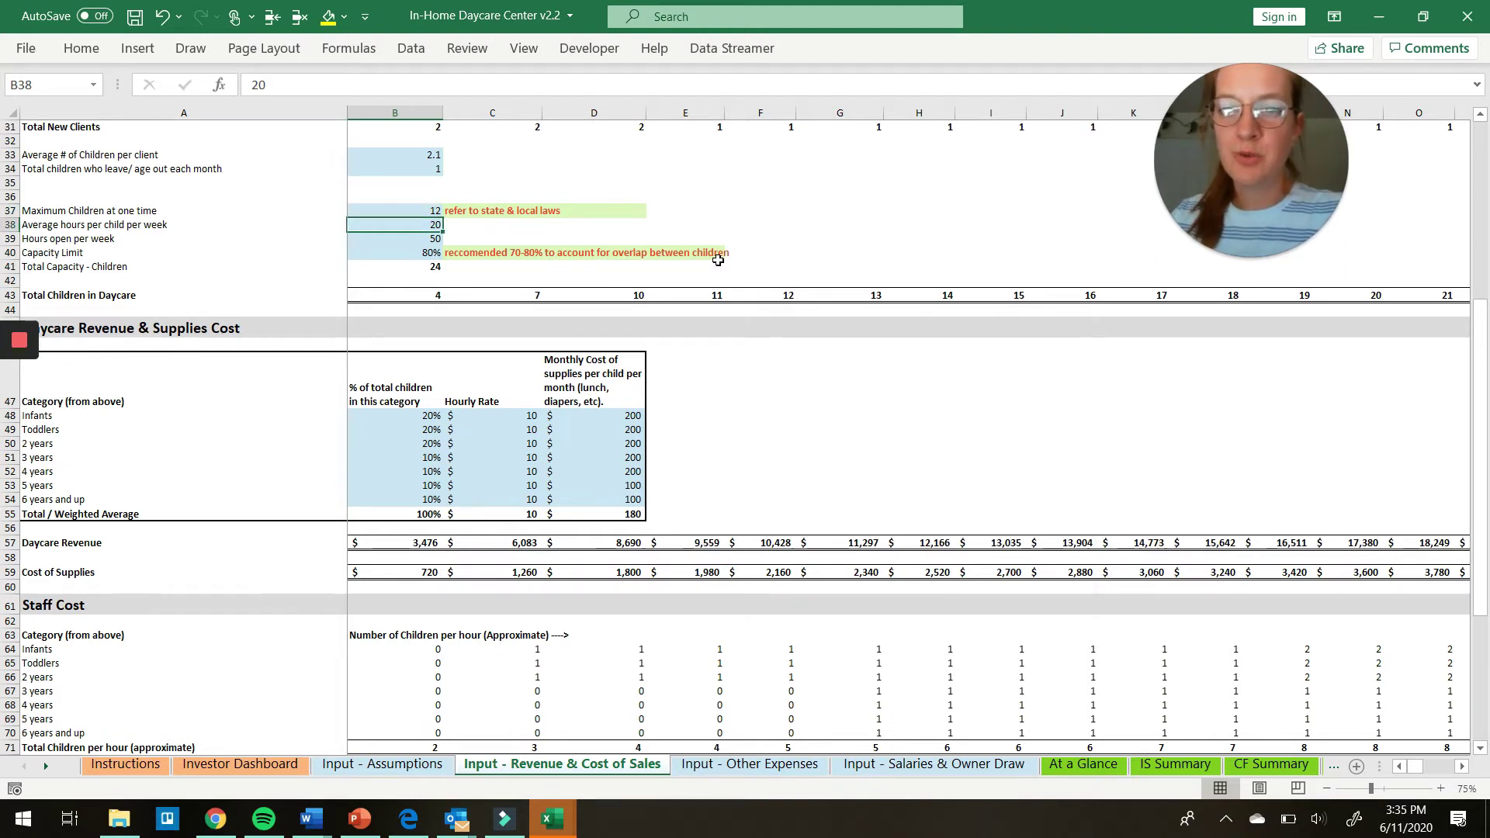
Step: Check the Total Children in Daycare row across the projection months, then return to the hours open per week input
{"action": "scroll", "coordinate": [1030, 301], "scroll_direction": "right", "scroll_amount": 5}
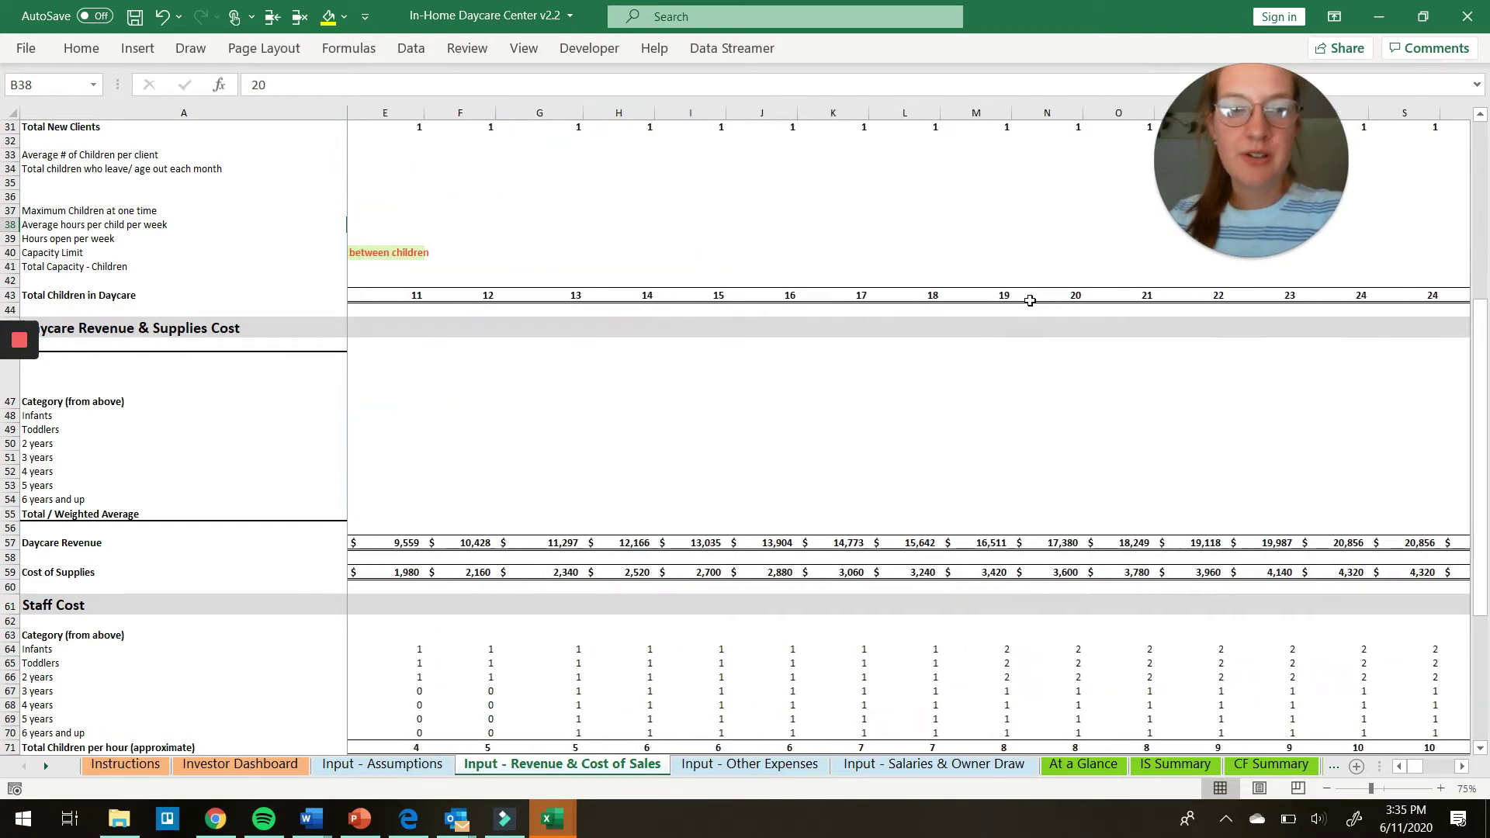
{"action": "scroll", "coordinate": [1029, 301], "scroll_direction": "right", "scroll_amount": 8}
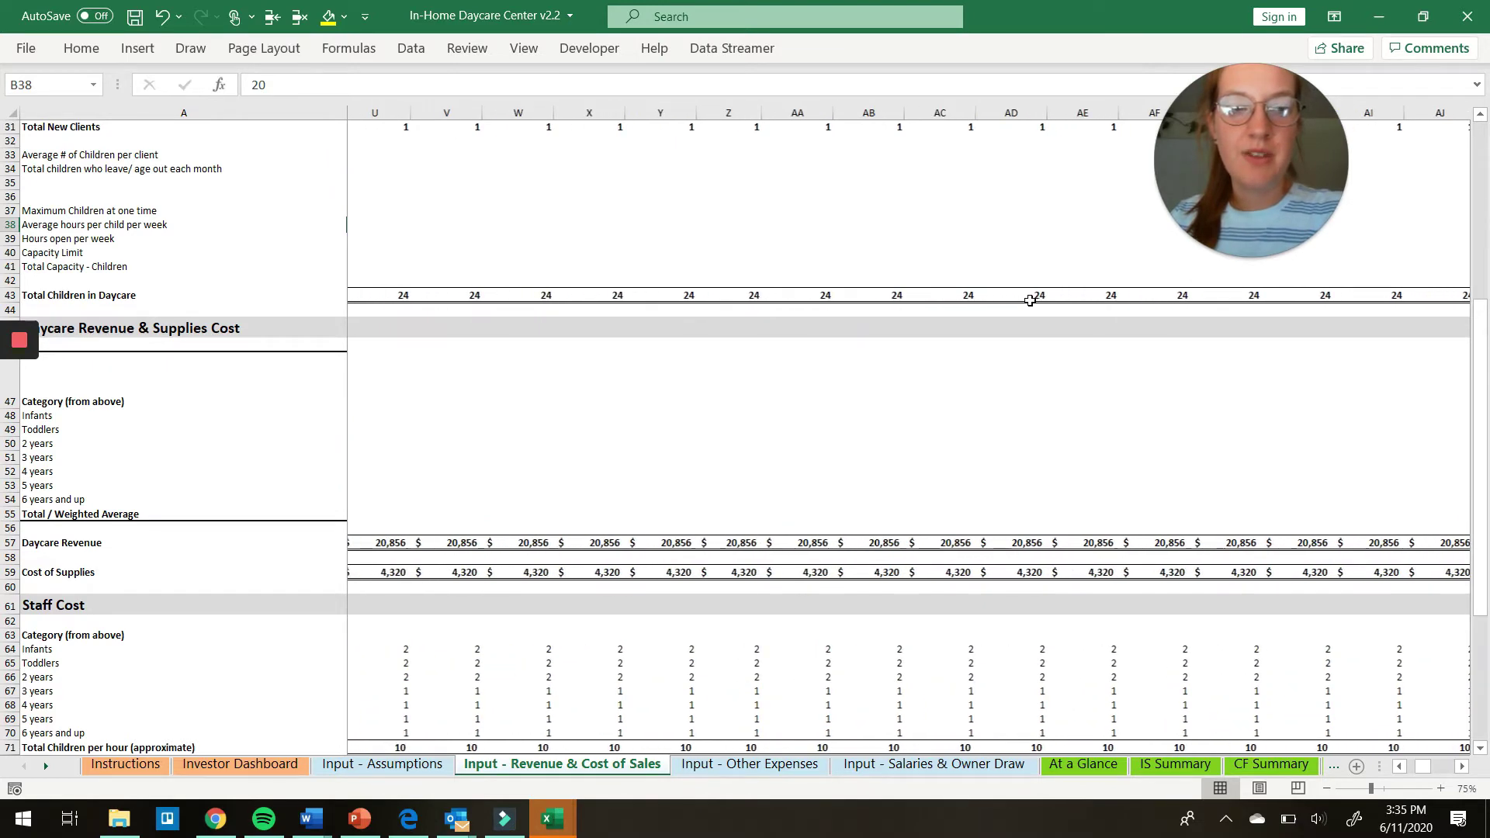
{"action": "scroll", "coordinate": [1030, 300], "scroll_direction": "left", "scroll_amount": 12}
{"action": "key", "text": "Down"}
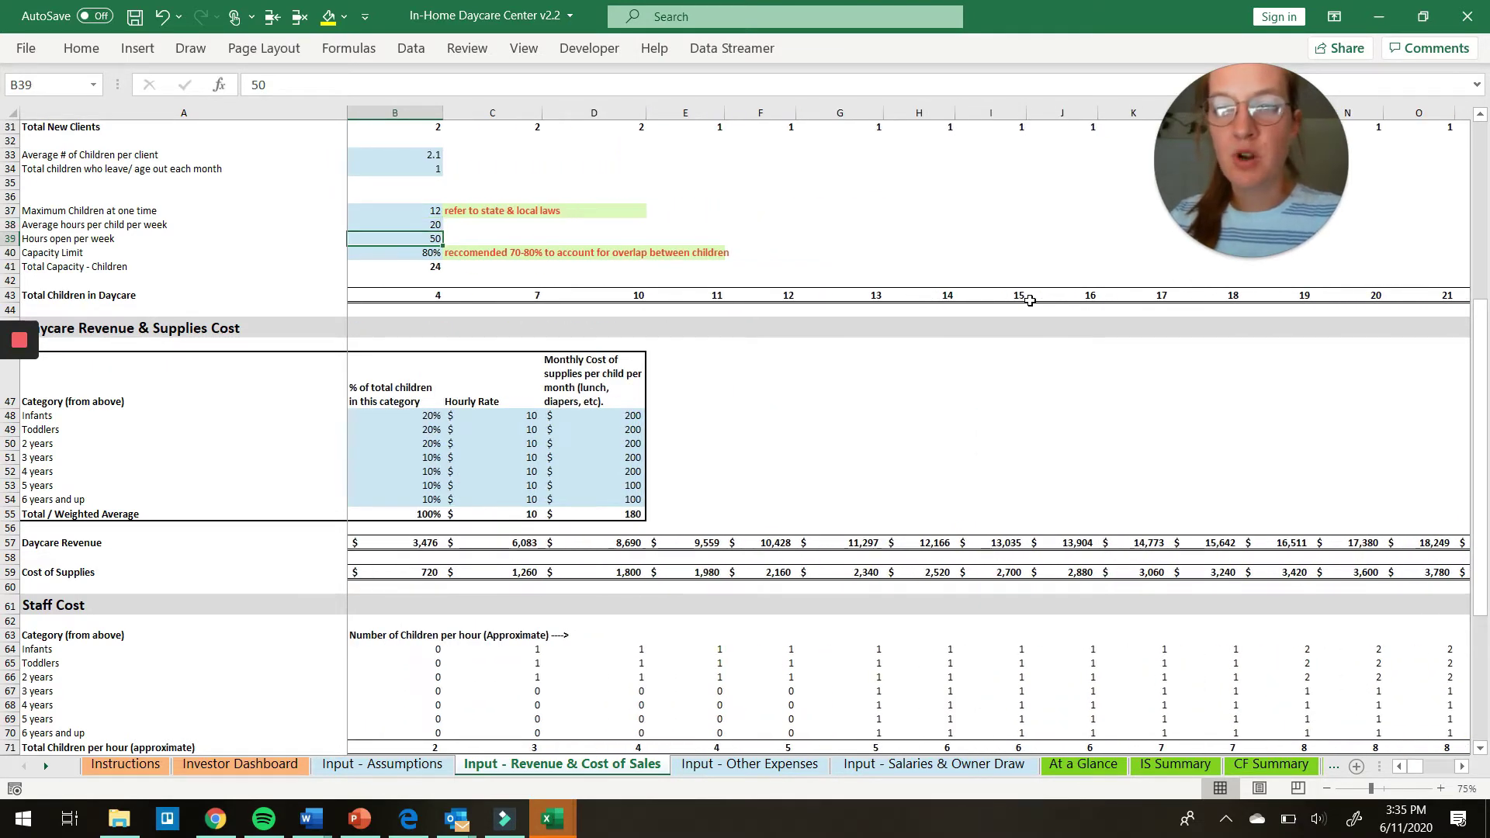
Step: Inspect the month 3 Total Children in Daycare formula and review the Daycare Revenue & Supplies Cost section
{"action": "left_click", "coordinate": [577, 293]}
{"action": "scroll", "coordinate": [576, 293], "scroll_direction": "down", "scroll_amount": 2}
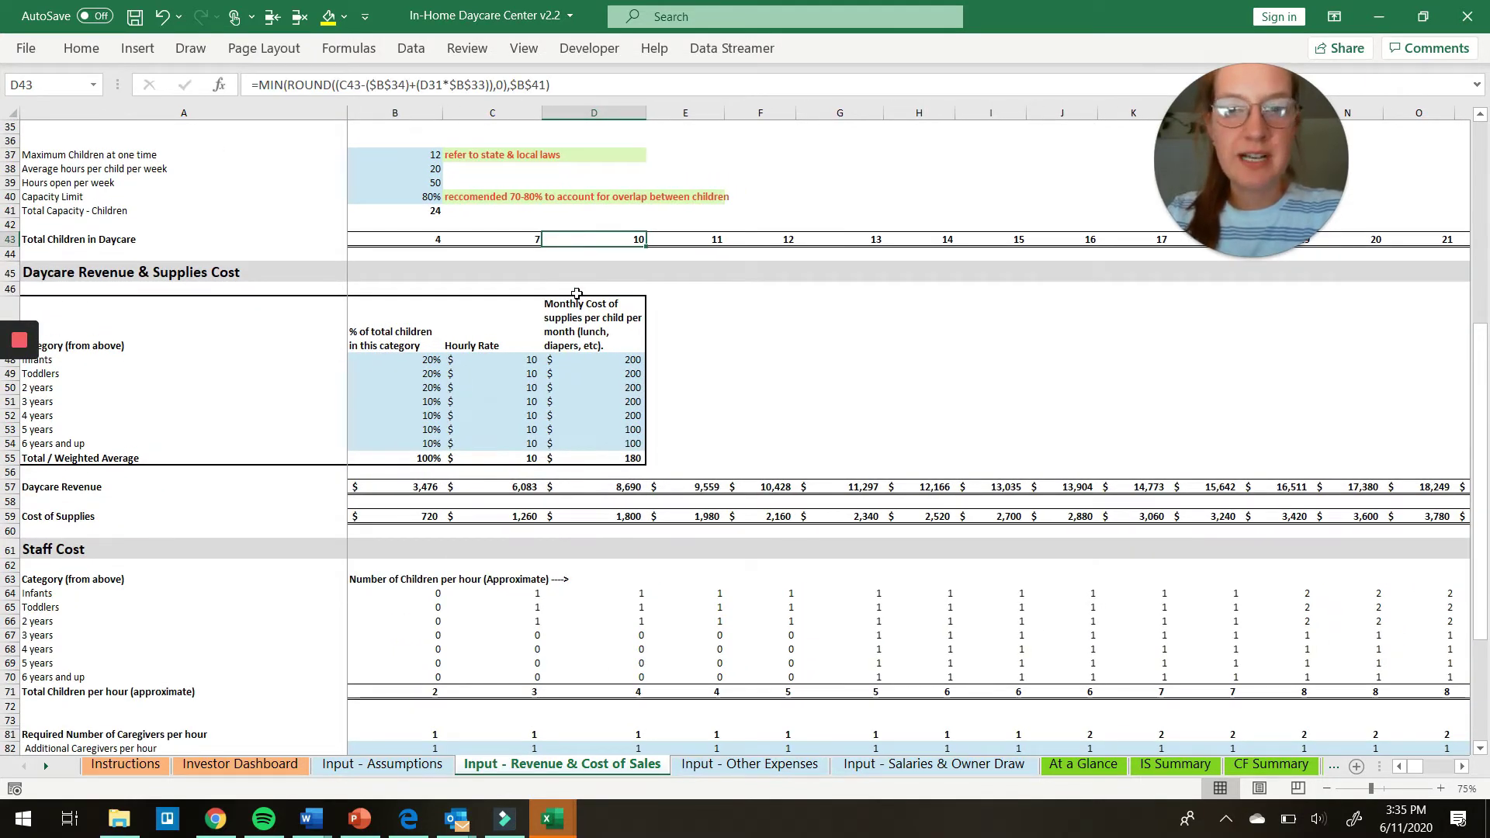
{"action": "scroll", "coordinate": [577, 293], "scroll_direction": "down", "scroll_amount": 1}
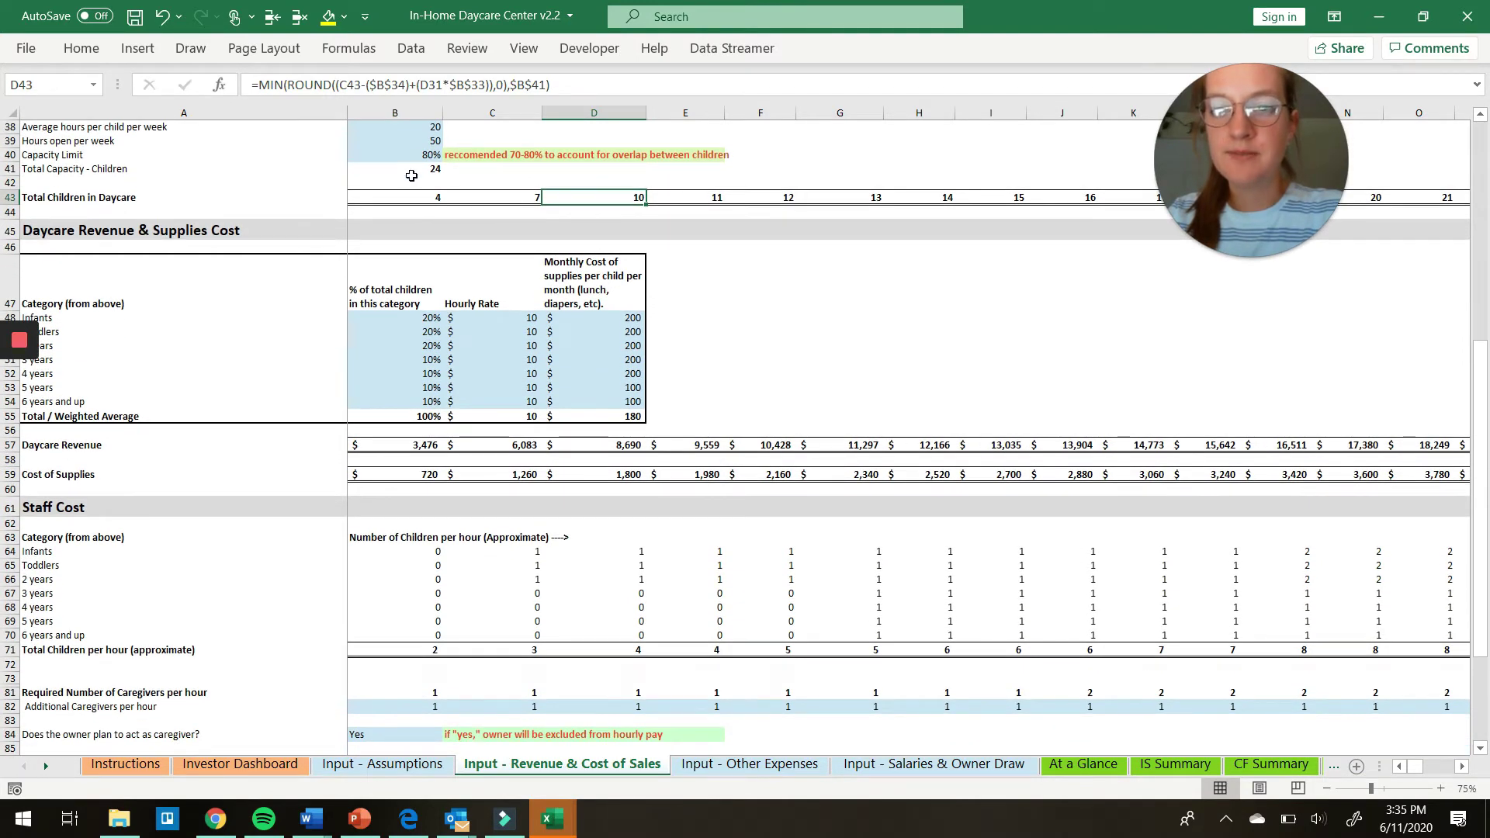
{"action": "scroll", "coordinate": [411, 175], "scroll_direction": "down", "scroll_amount": 1}
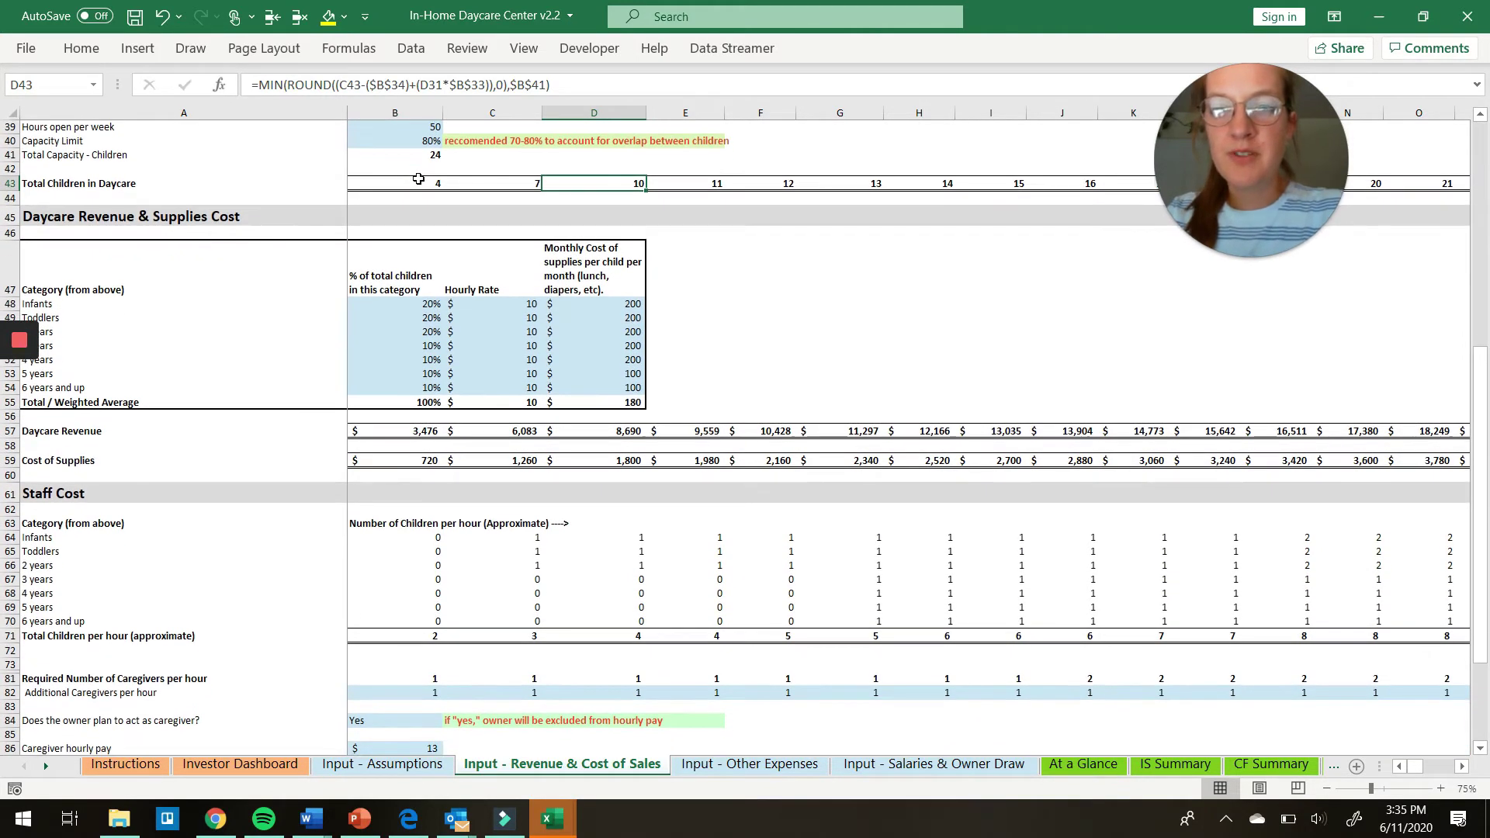
{"action": "scroll", "coordinate": [485, 192], "scroll_direction": "down", "scroll_amount": 2}
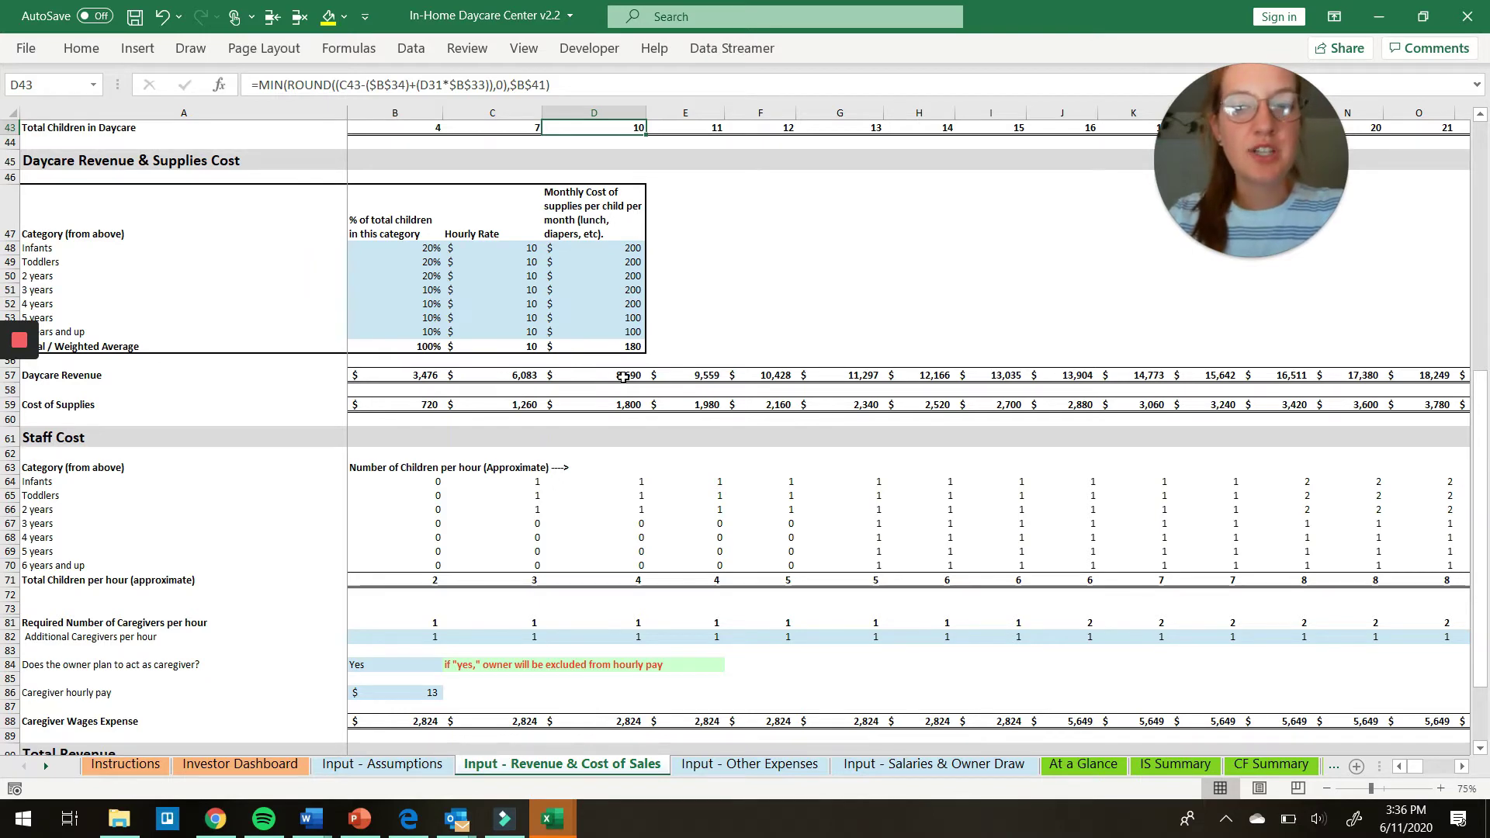
{"action": "scroll", "coordinate": [623, 377], "scroll_direction": "down", "scroll_amount": 2}
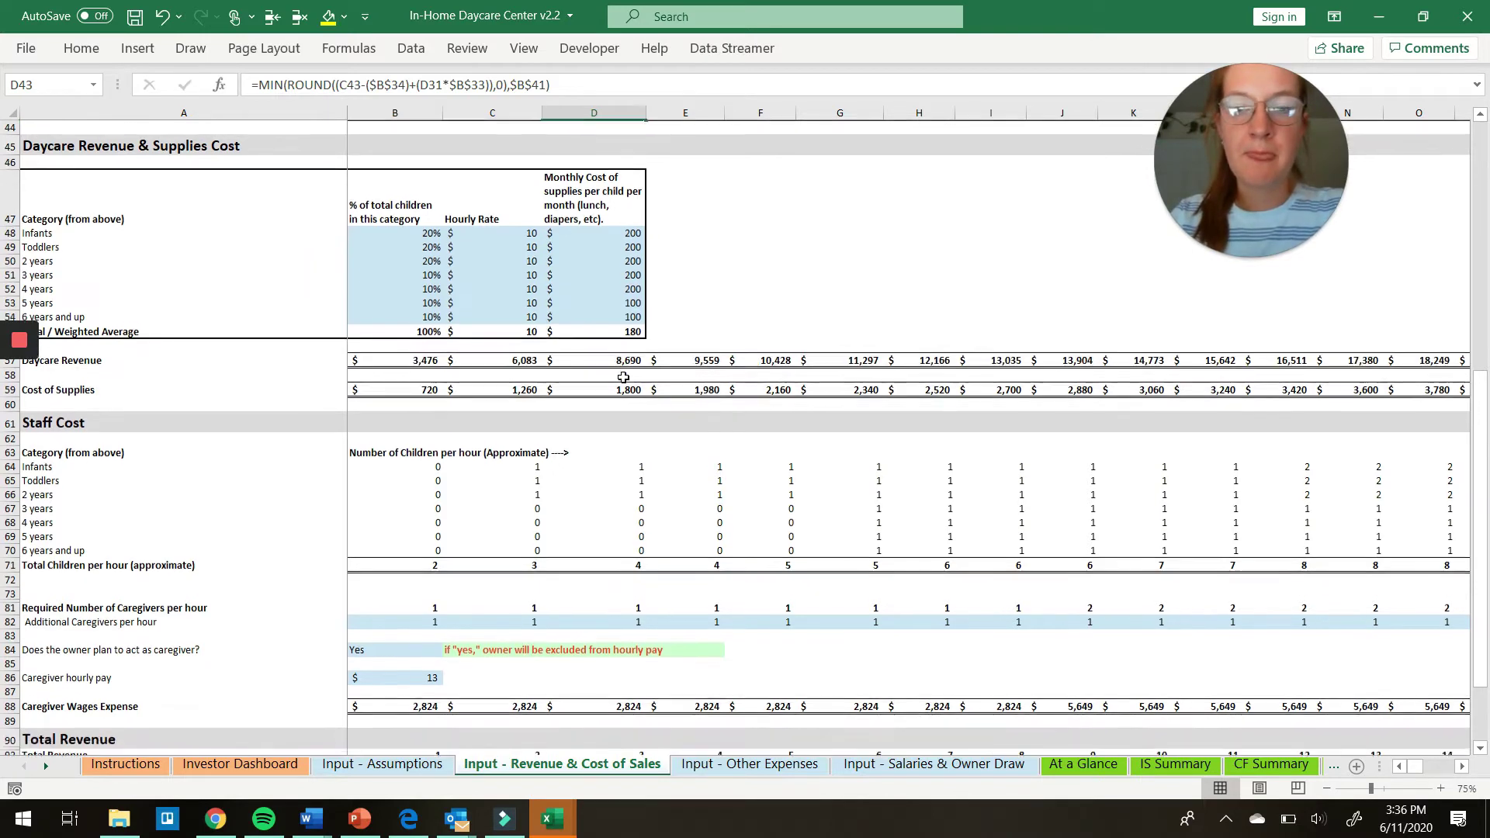
{"action": "scroll", "coordinate": [623, 377], "scroll_direction": "down", "scroll_amount": 1}
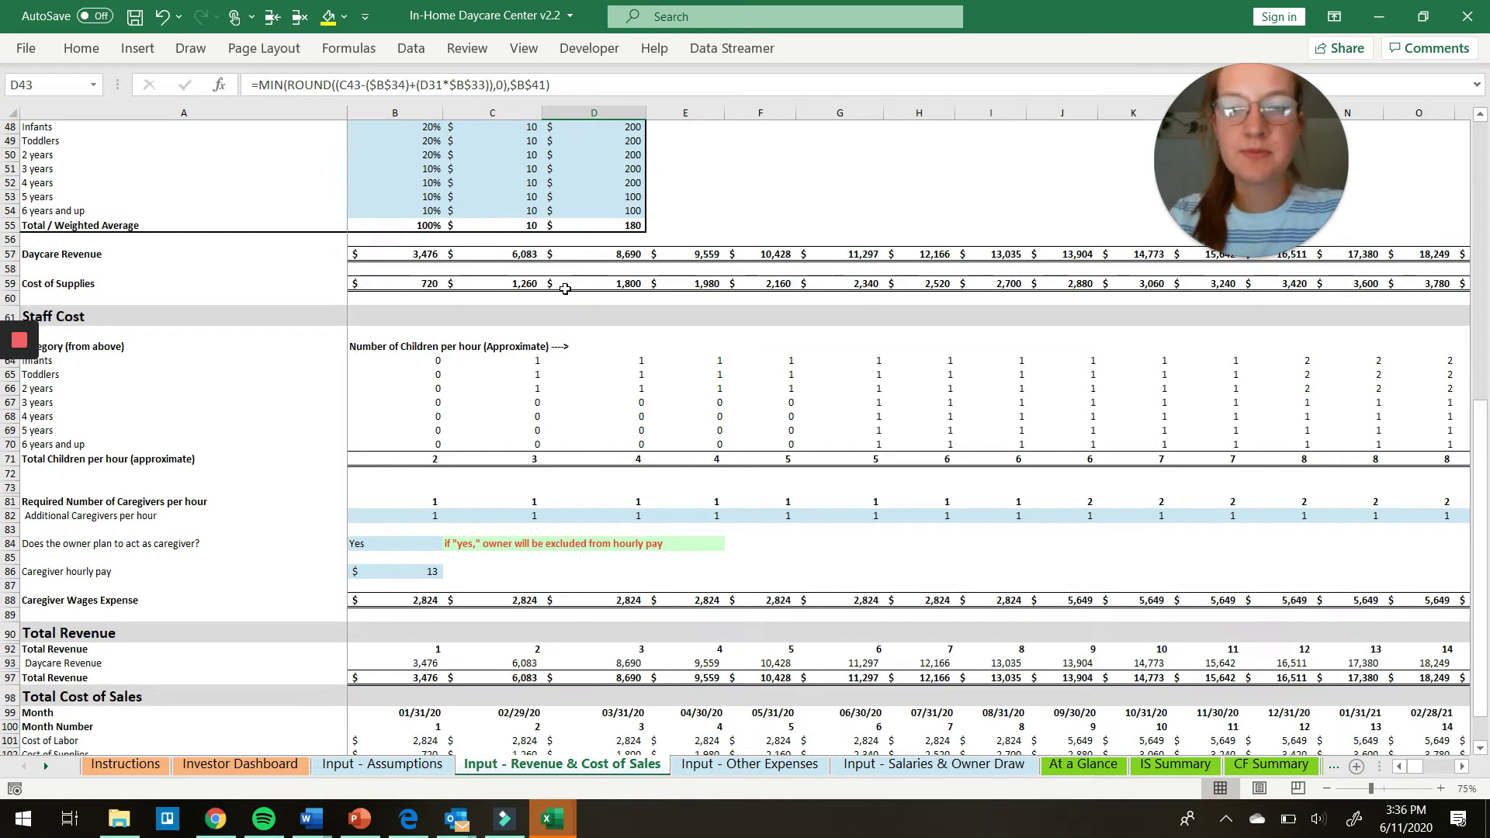
Step: Review the Staff Cost section's approximate number of children per hour for each age category
{"action": "scroll", "coordinate": [565, 288], "scroll_direction": "down", "scroll_amount": 2}
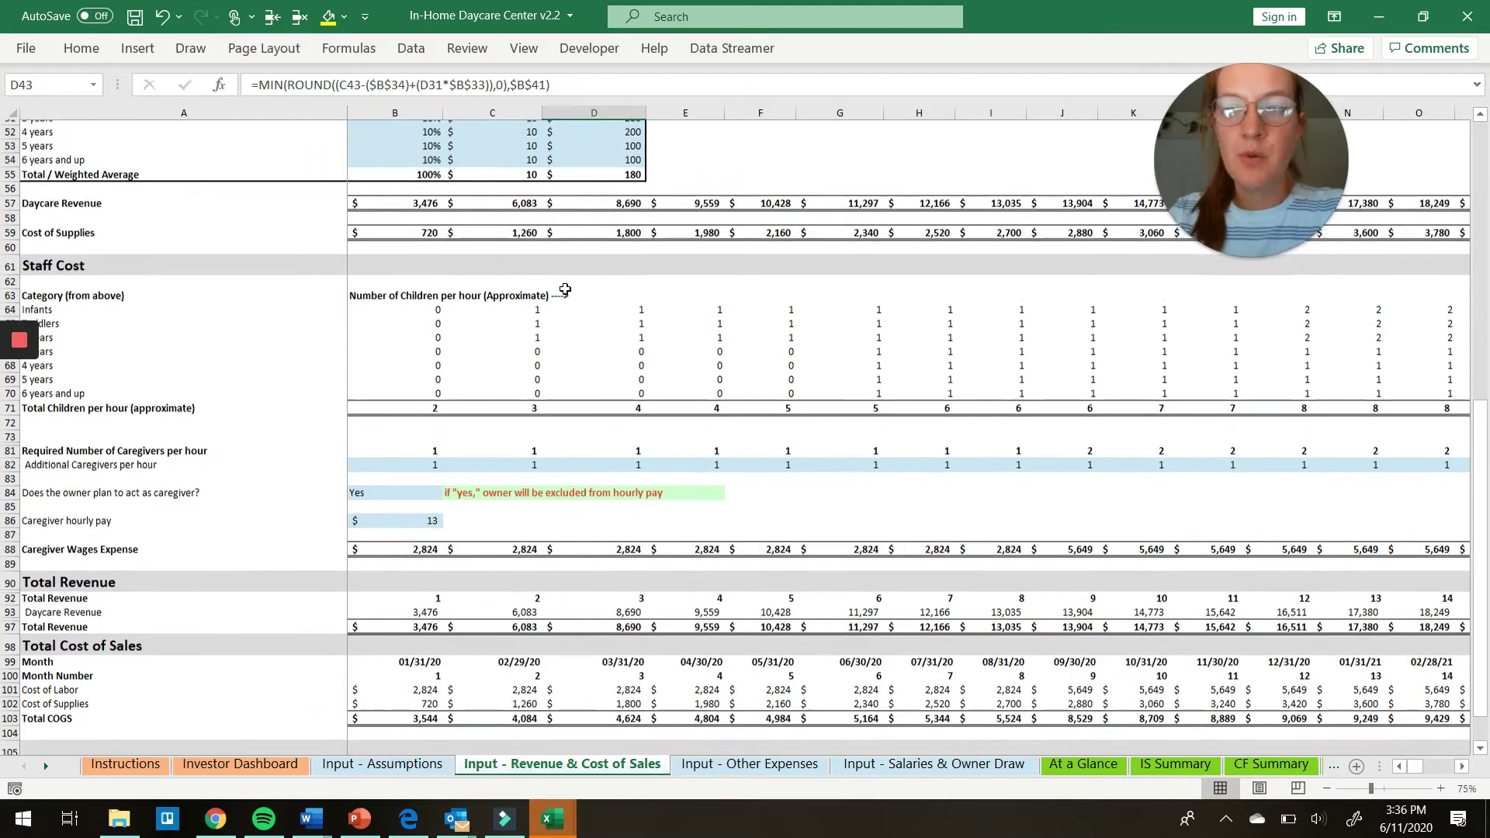
{"action": "scroll", "coordinate": [565, 289], "scroll_direction": "down", "scroll_amount": 1}
{"action": "scroll", "coordinate": [565, 289], "scroll_direction": "down", "scroll_amount": 1}
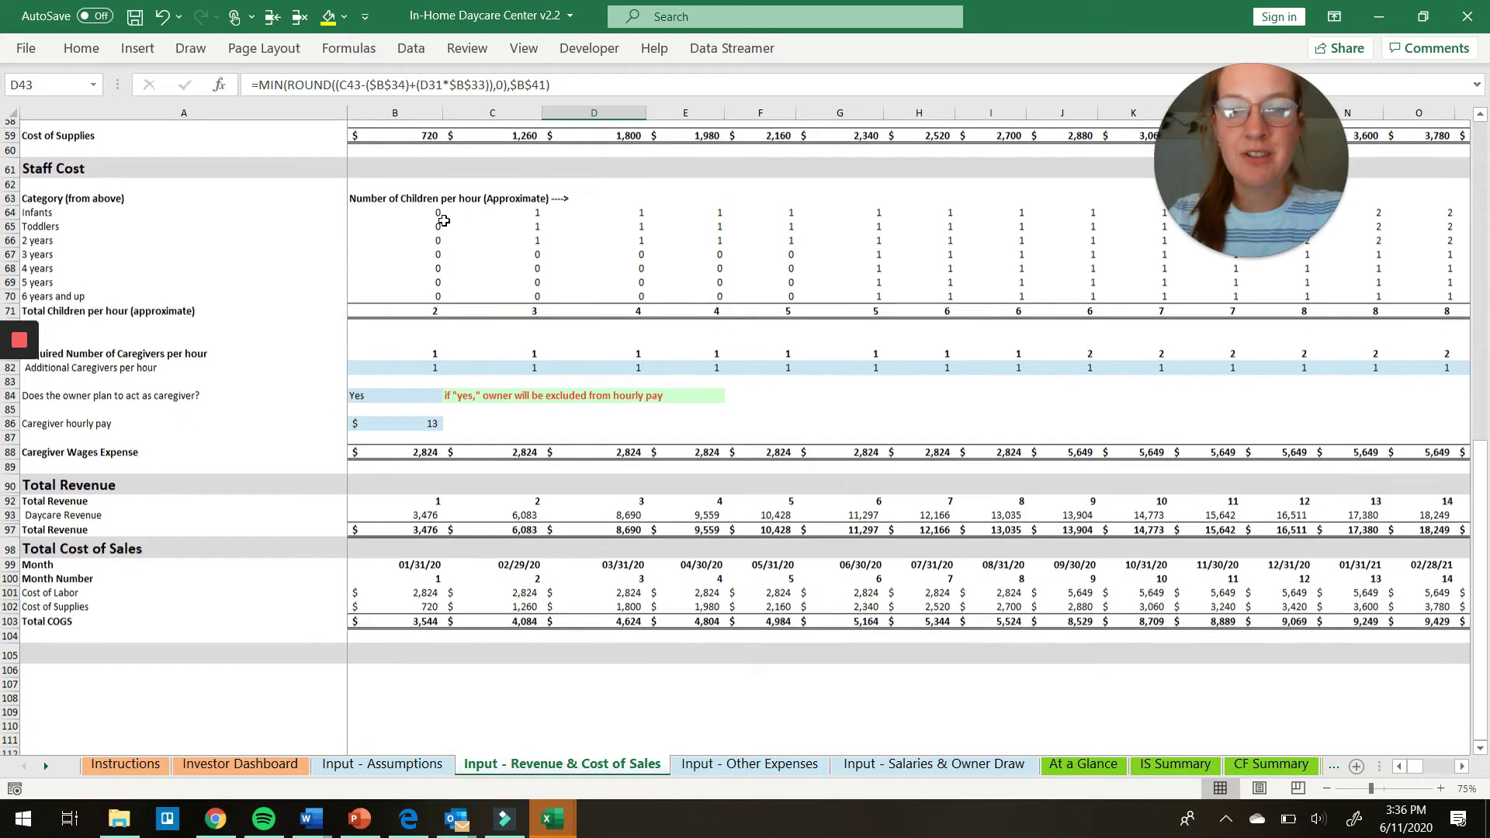
{"action": "scroll", "coordinate": [443, 220], "scroll_direction": "down", "scroll_amount": 2}
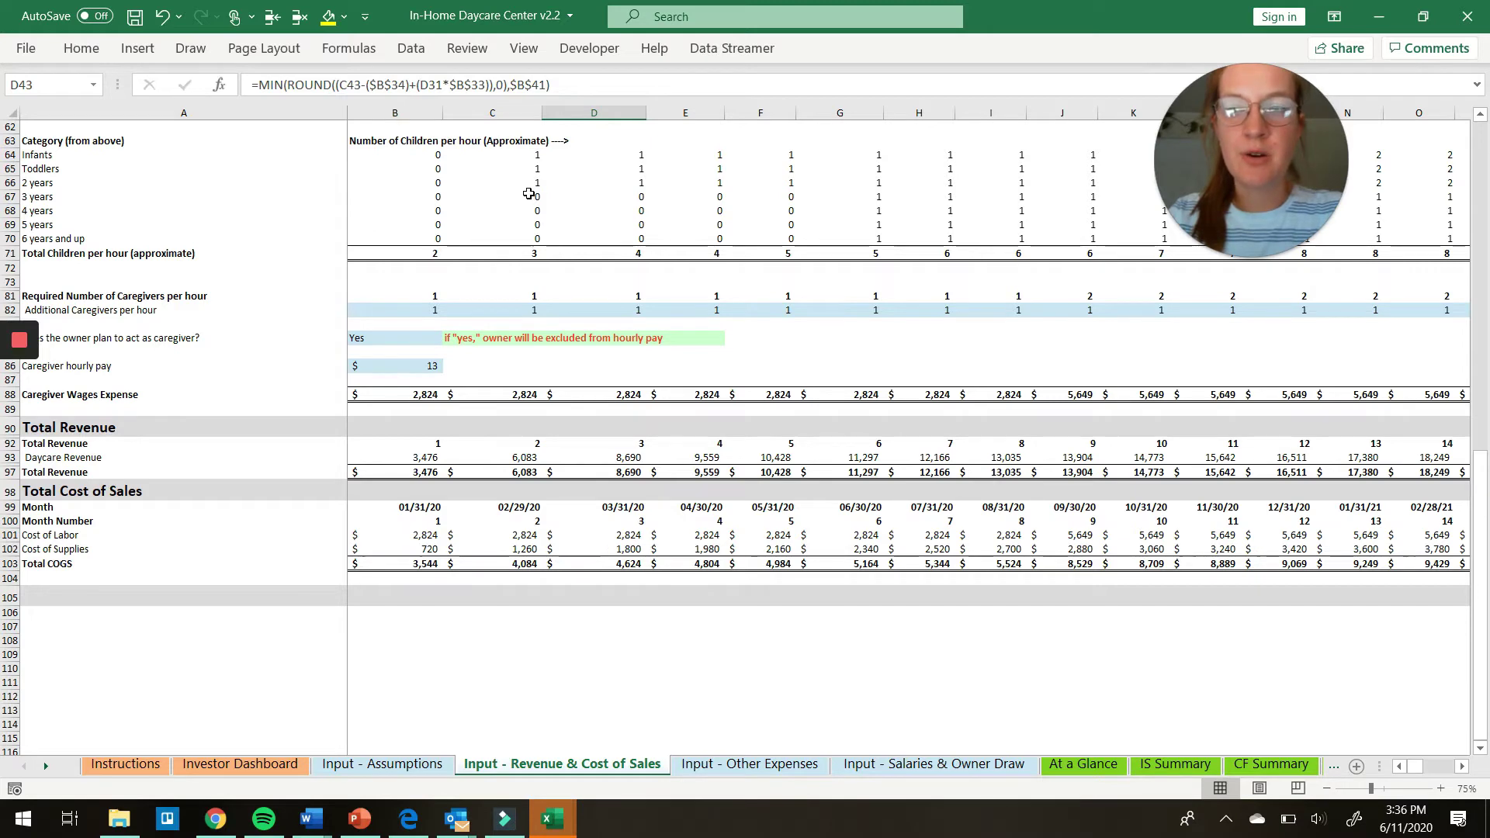
{"action": "scroll", "coordinate": [519, 198], "scroll_direction": "down", "scroll_amount": 1}
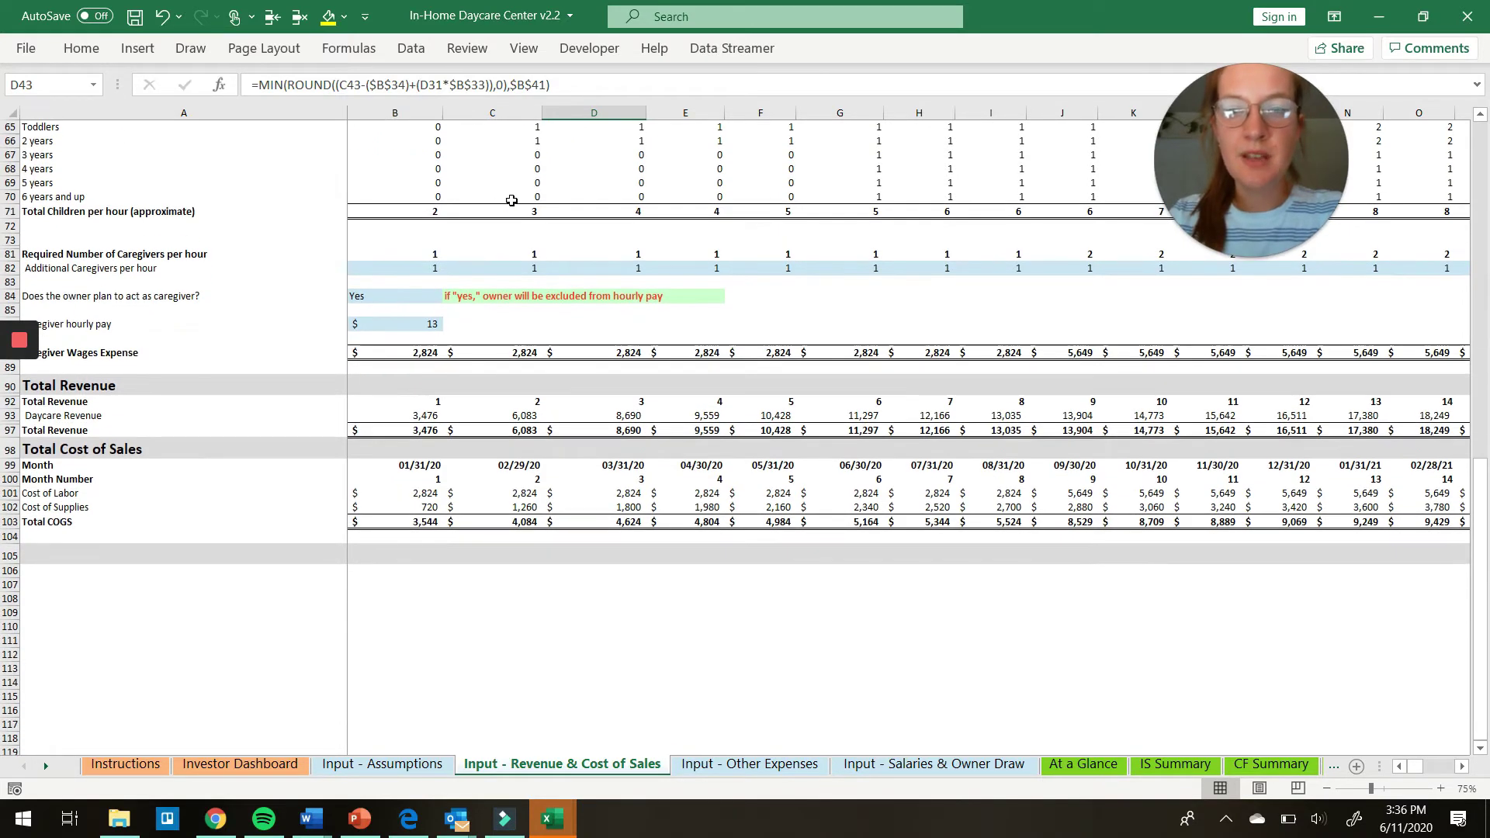
Step: Examine the required and additional caregivers per hour in month 1, and review caregiver pay, total revenue and total cost of sales
{"action": "left_click", "coordinate": [438, 251]}
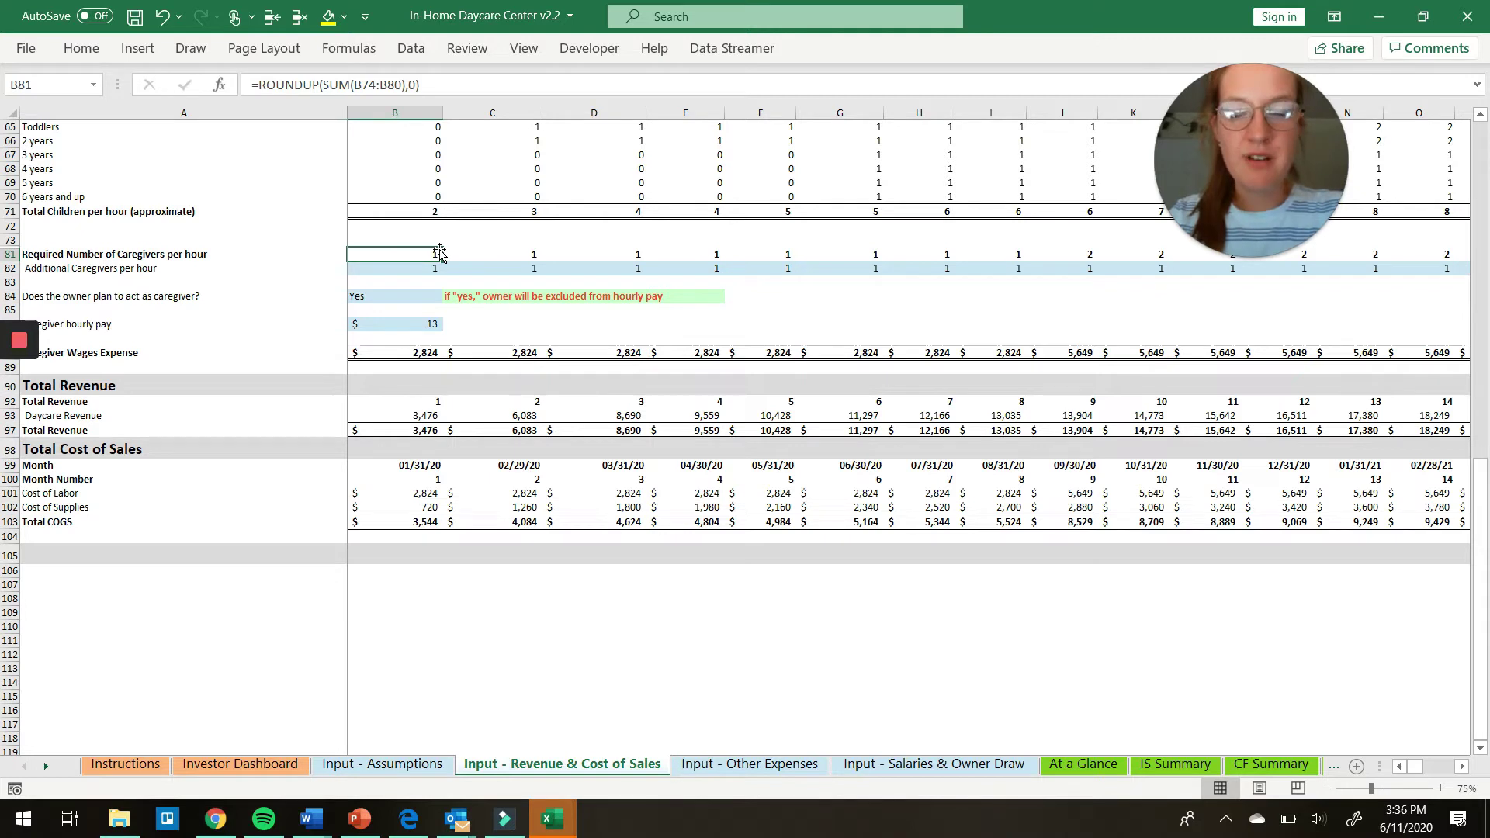
{"action": "key", "text": "Down"}
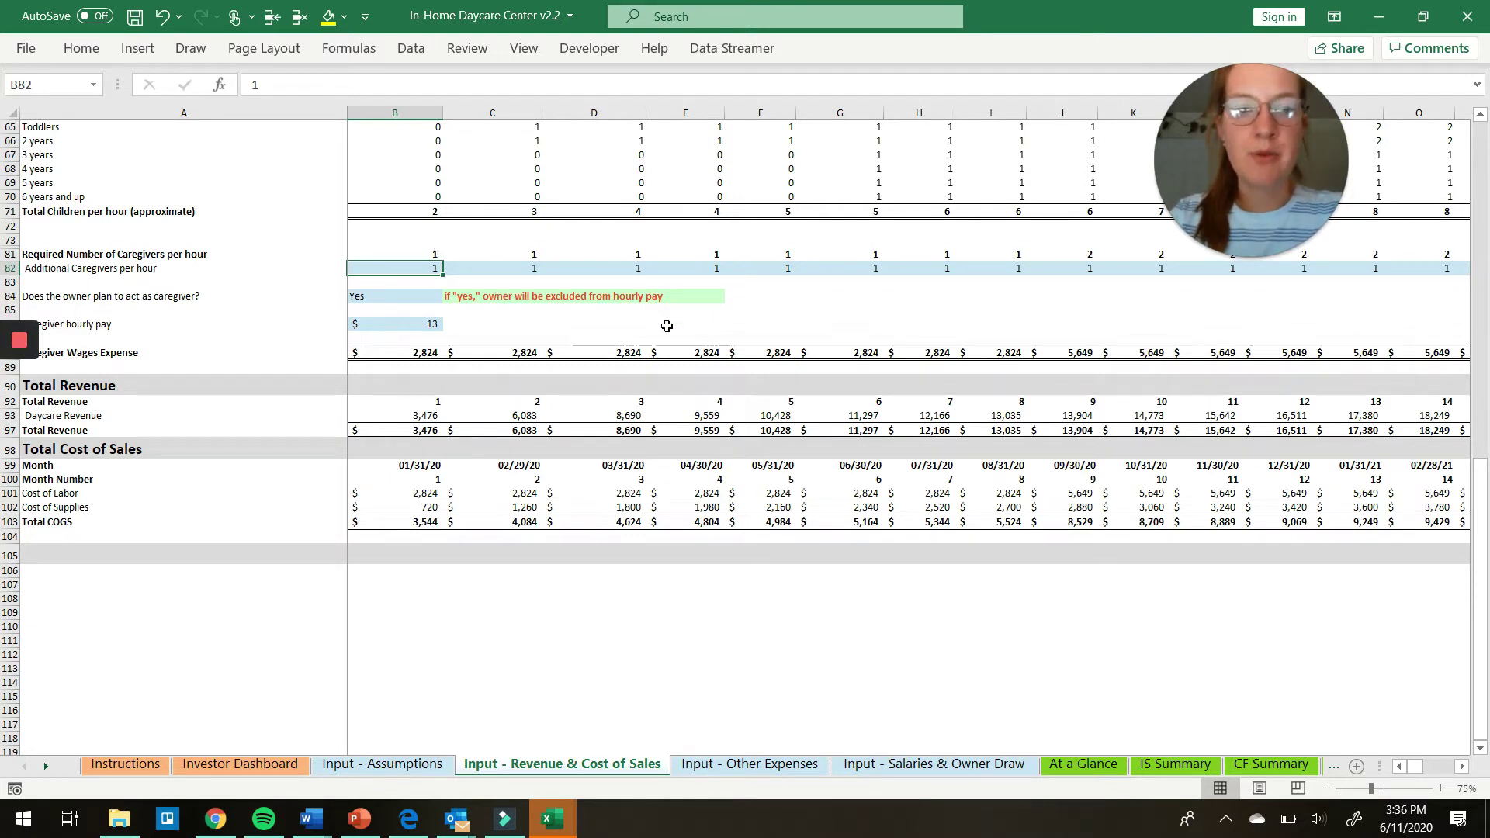
{"action": "scroll", "coordinate": [666, 326], "scroll_direction": "down", "scroll_amount": 2}
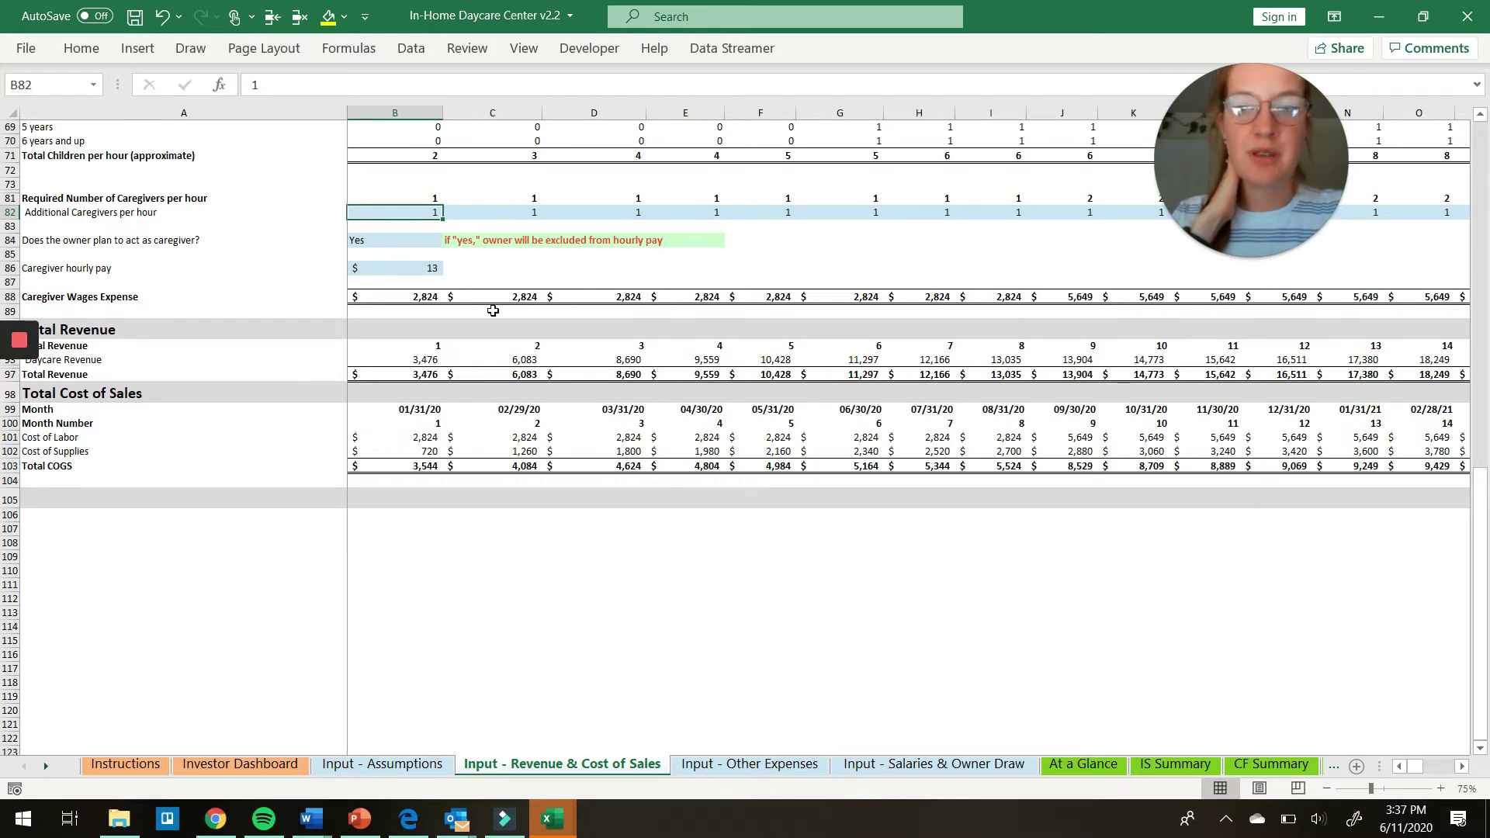
{"action": "scroll", "coordinate": [426, 300], "scroll_direction": "down", "scroll_amount": 2}
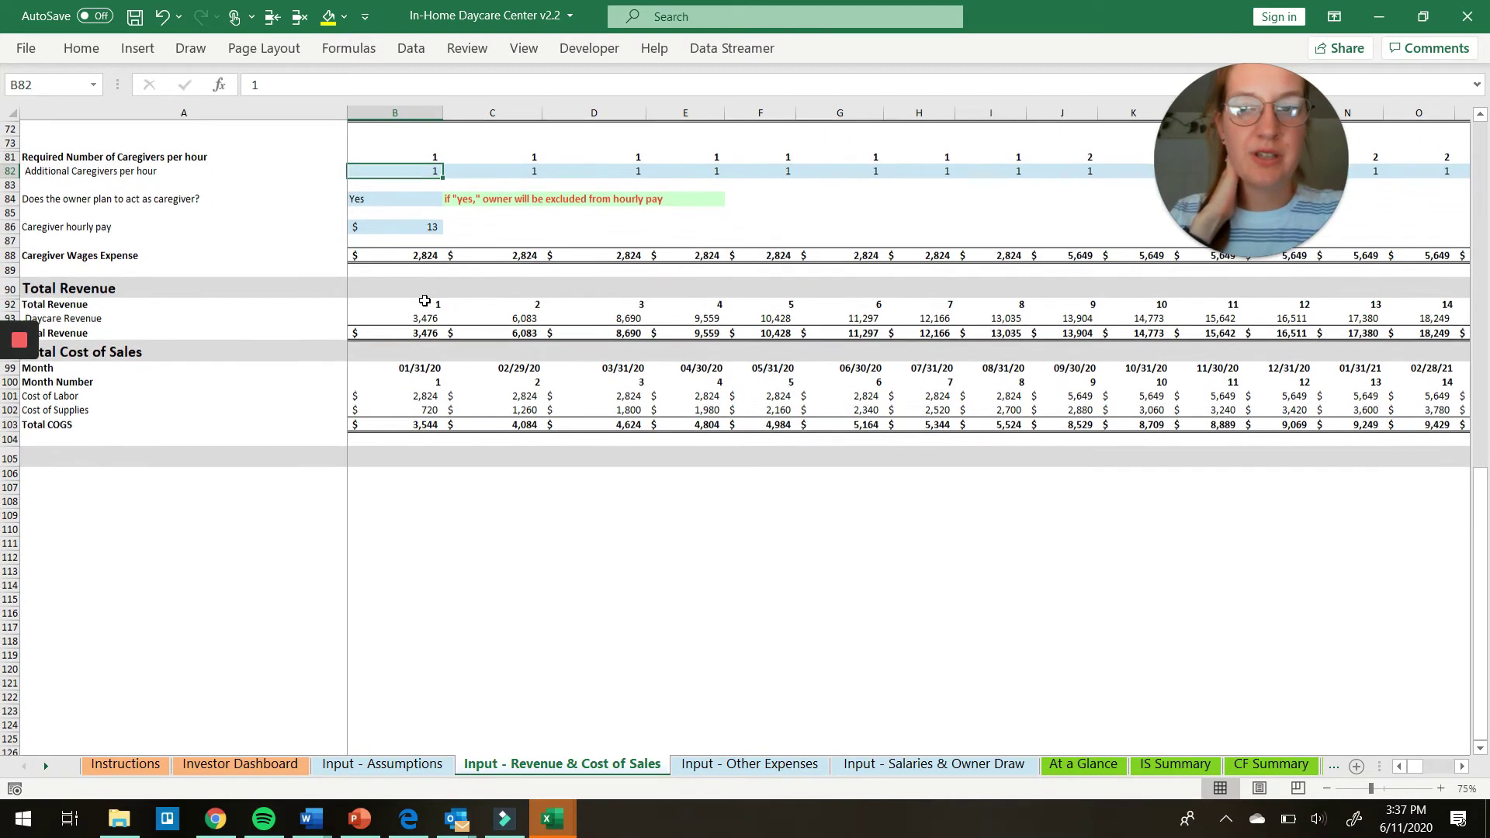
{"action": "scroll", "coordinate": [426, 300], "scroll_direction": "down", "scroll_amount": 1}
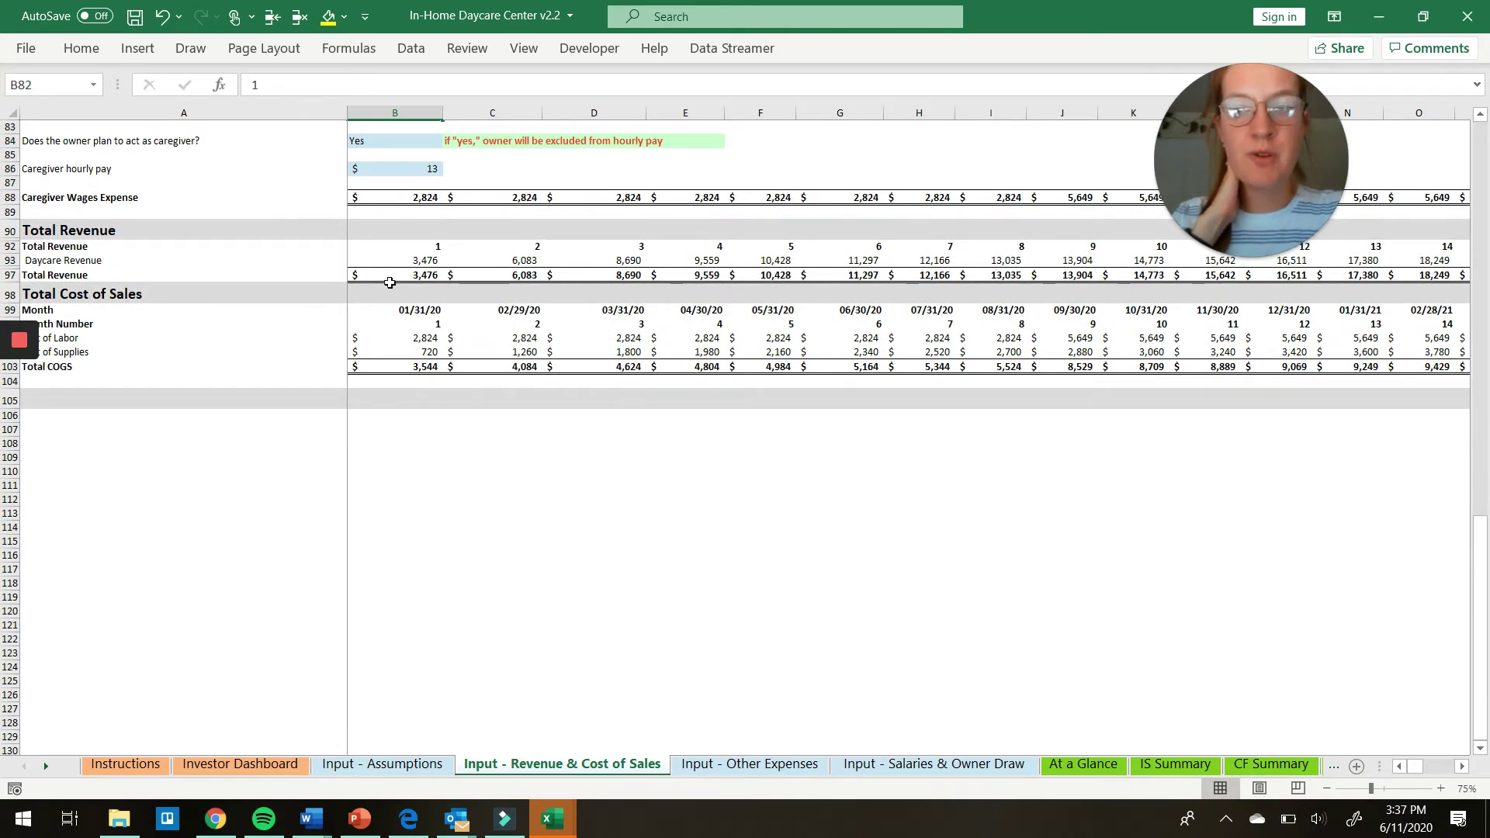
{"action": "scroll", "coordinate": [387, 295], "scroll_direction": "down", "scroll_amount": 1}
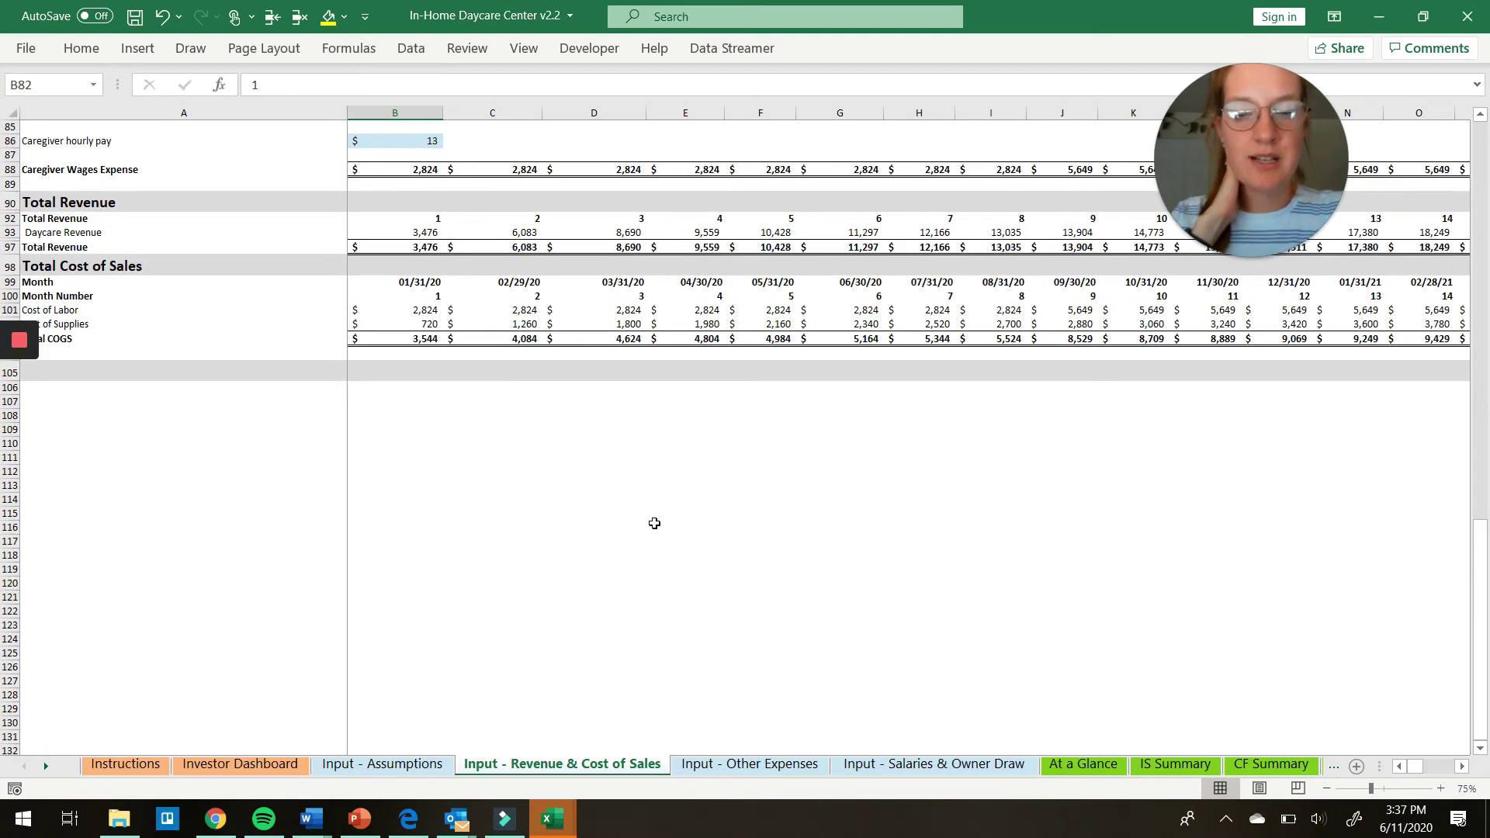
Step: Open the Input - Other Expenses sheet and examine the Advertising row's calculation type and Month 1 expense
{"action": "right_click", "coordinate": [778, 764]}
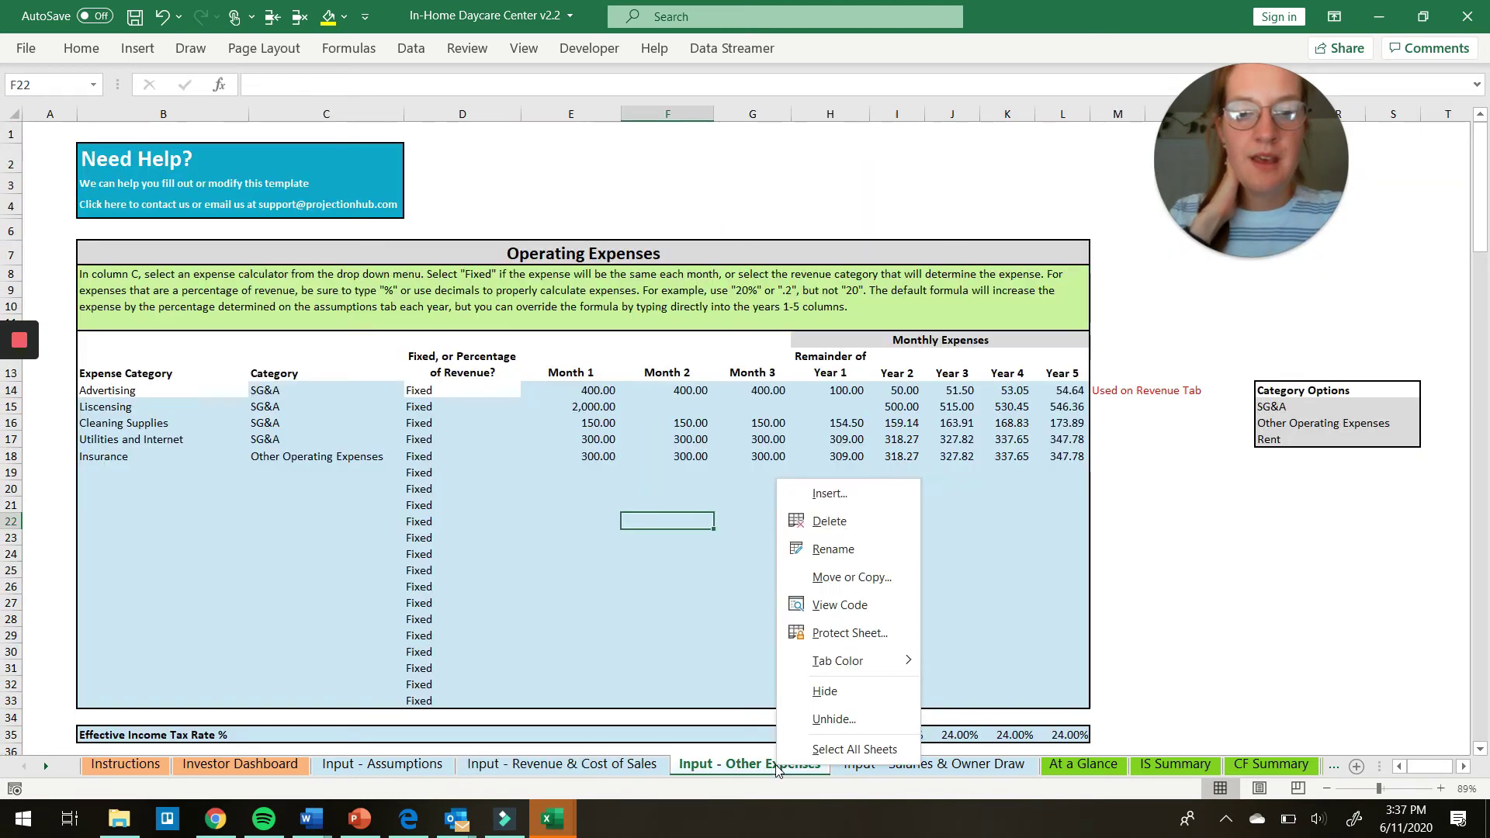
{"action": "left_click", "coordinate": [1083, 545]}
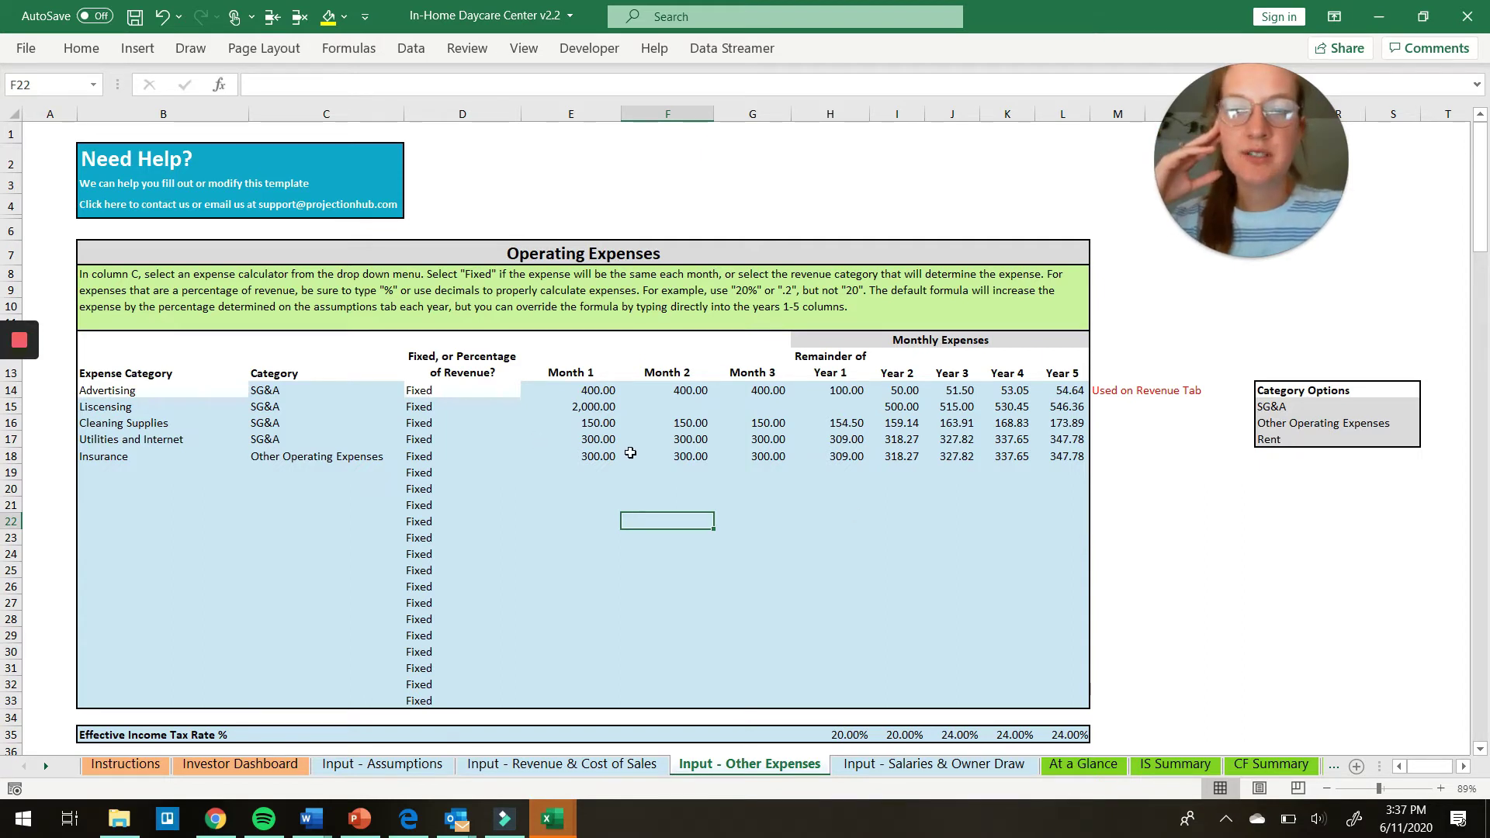
{"action": "left_click", "coordinate": [429, 396]}
{"action": "key", "text": "Right"}
{"action": "key", "text": "Right"}
{"action": "key", "text": "Right"}
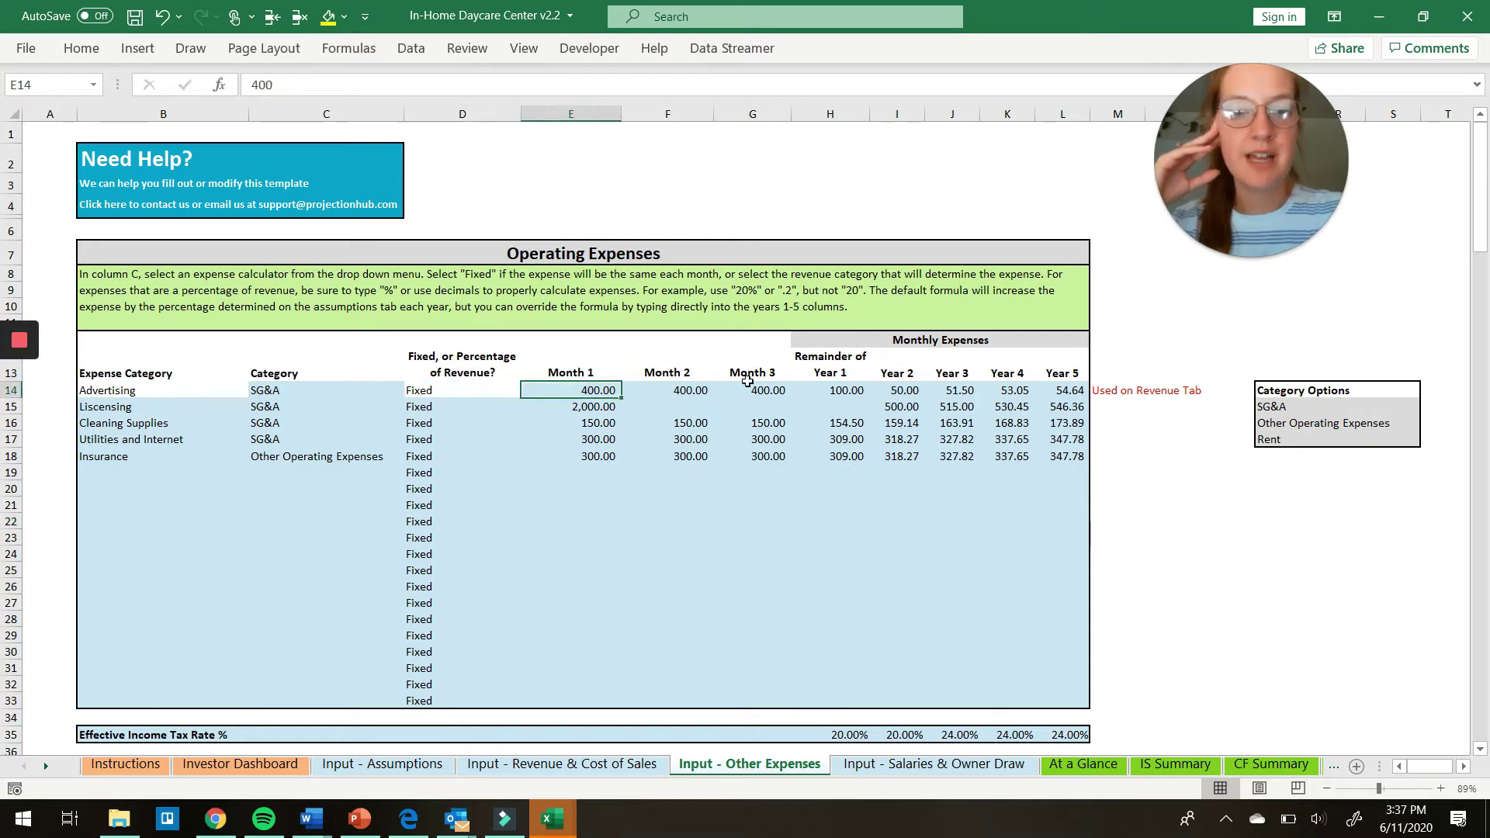
Step: Review the Advertising amounts across the months and years, and inspect the yearly expense formulas in the rows below
{"action": "key", "text": "Right"}
{"action": "key", "text": "Right"}
{"action": "key", "text": "Right"}
{"action": "key", "text": "Right"}
{"action": "key", "text": "Down"}
{"action": "key", "text": "Down"}
{"action": "key", "text": "Down"}
{"action": "key", "text": "Down"}
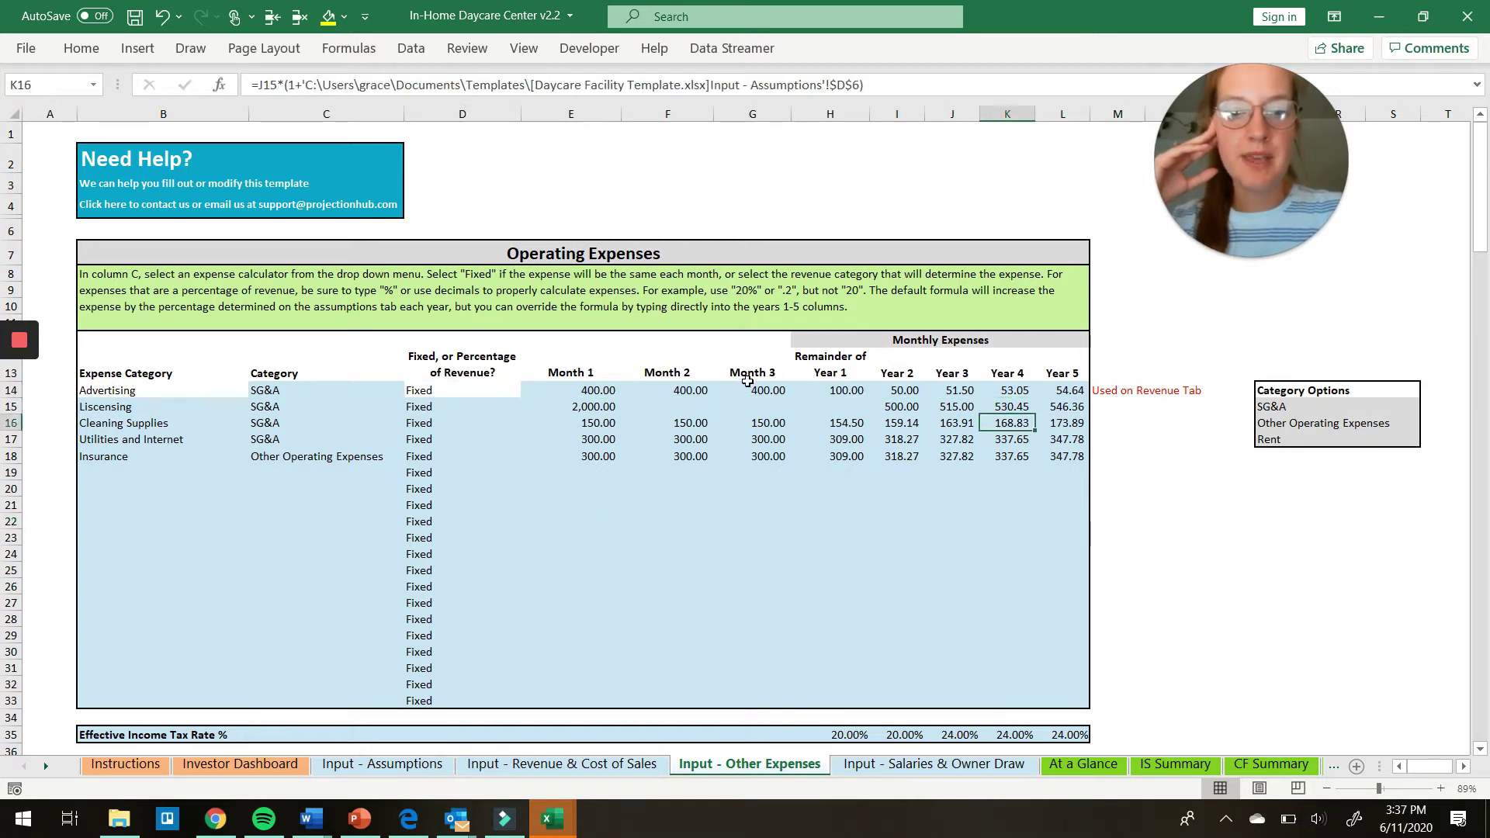
Step: View the fixed or percentage-of-revenue options for the empty expense row below Insurance without changing the selection
{"action": "key", "text": "Down"}
{"action": "key", "text": "Left"}
{"action": "key", "text": "Left"}
{"action": "key", "text": "Left"}
{"action": "key", "text": "Left"}
{"action": "key", "text": "Left"}
{"action": "key", "text": "Left"}
{"action": "key", "text": "Left"}
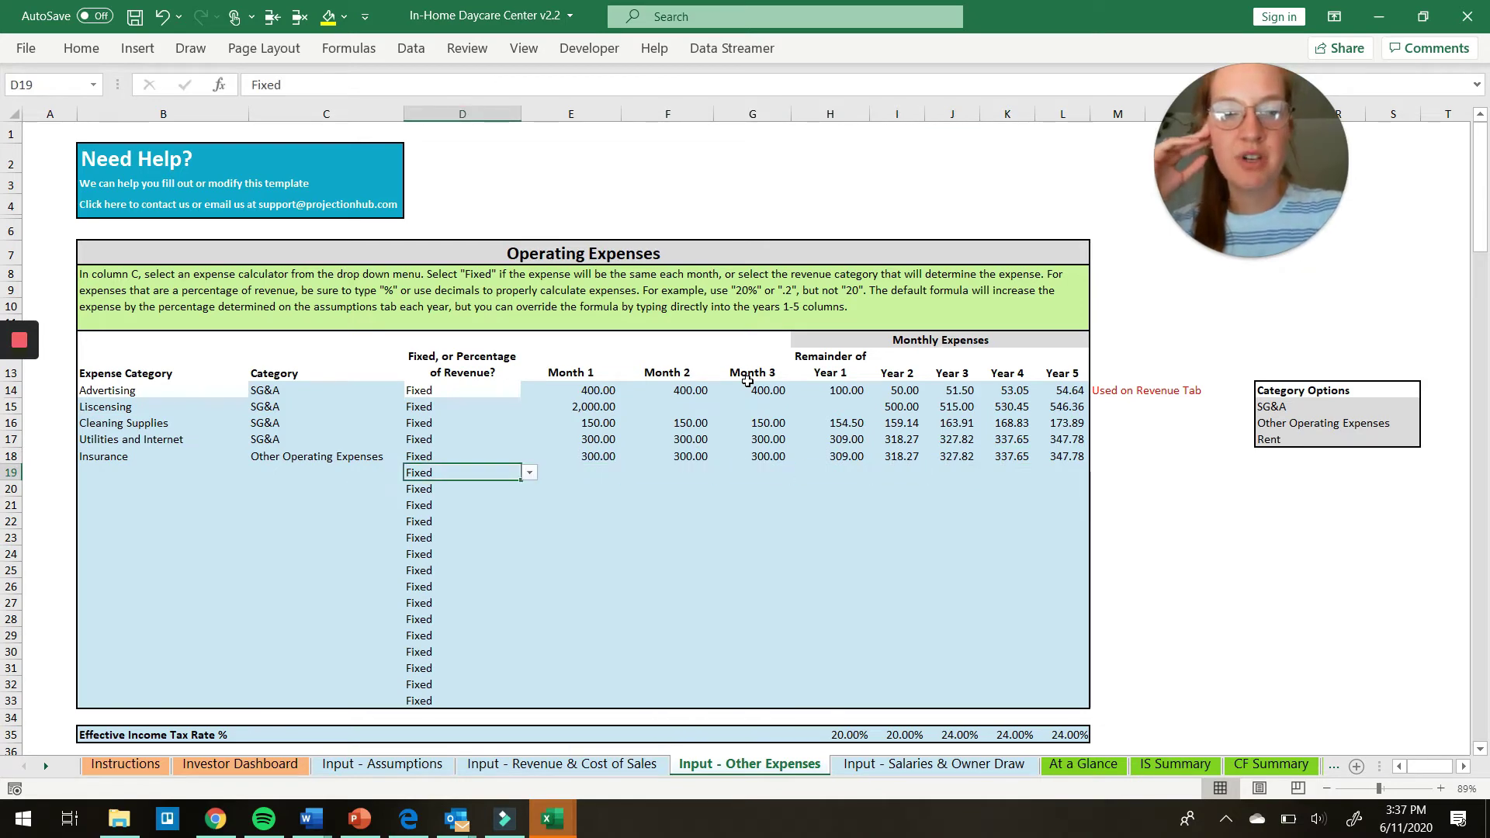
{"action": "left_click", "coordinate": [530, 472]}
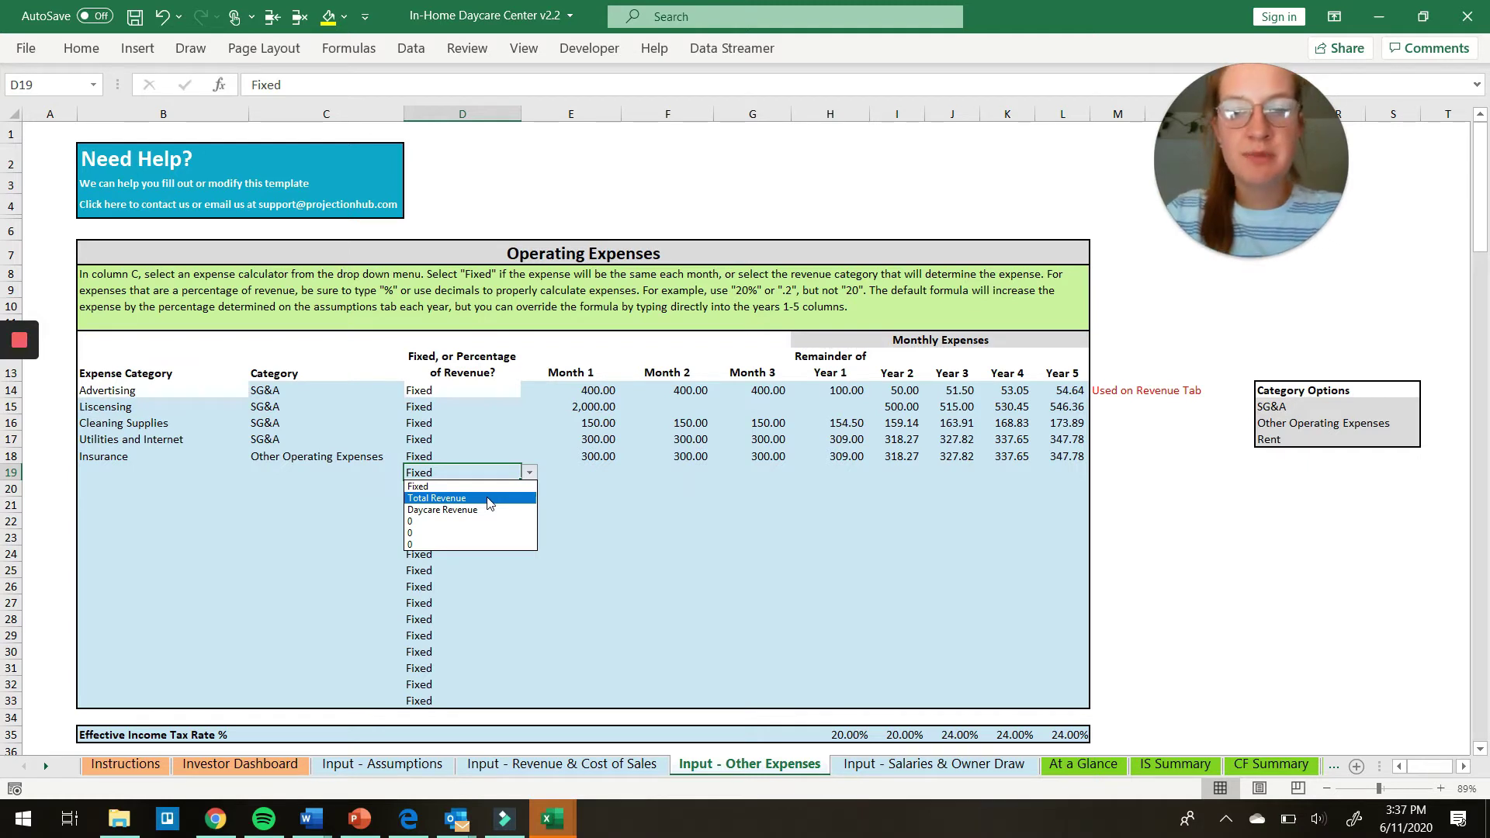
{"action": "key", "text": "Escape"}
Step: Enter 0.02 as the Month 1 amount in the empty expense row below Insurance and check Months 2 and 3
{"action": "left_click", "coordinate": [597, 474]}
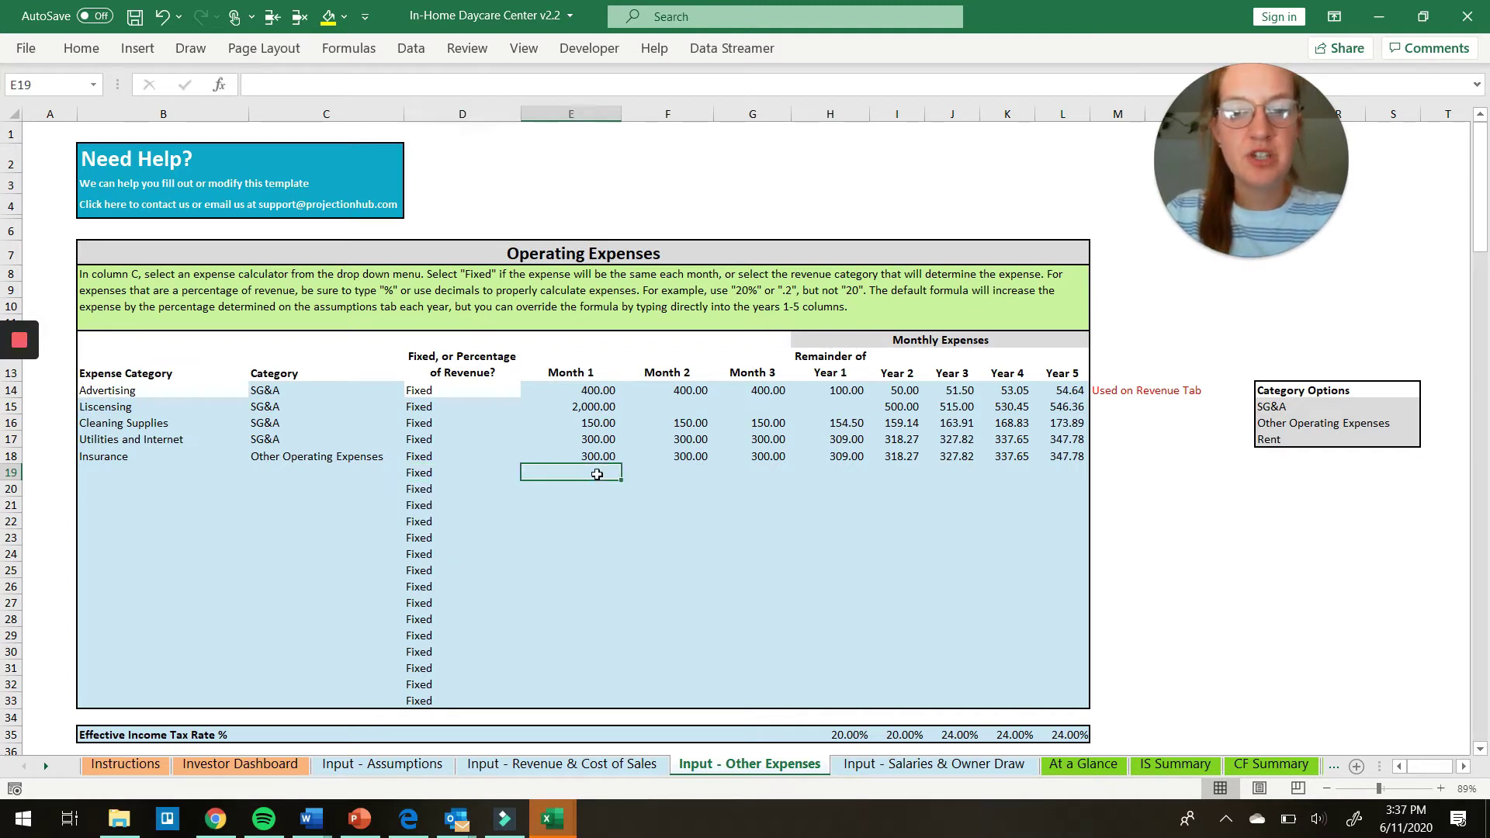
{"action": "type", "text": "0.02"}
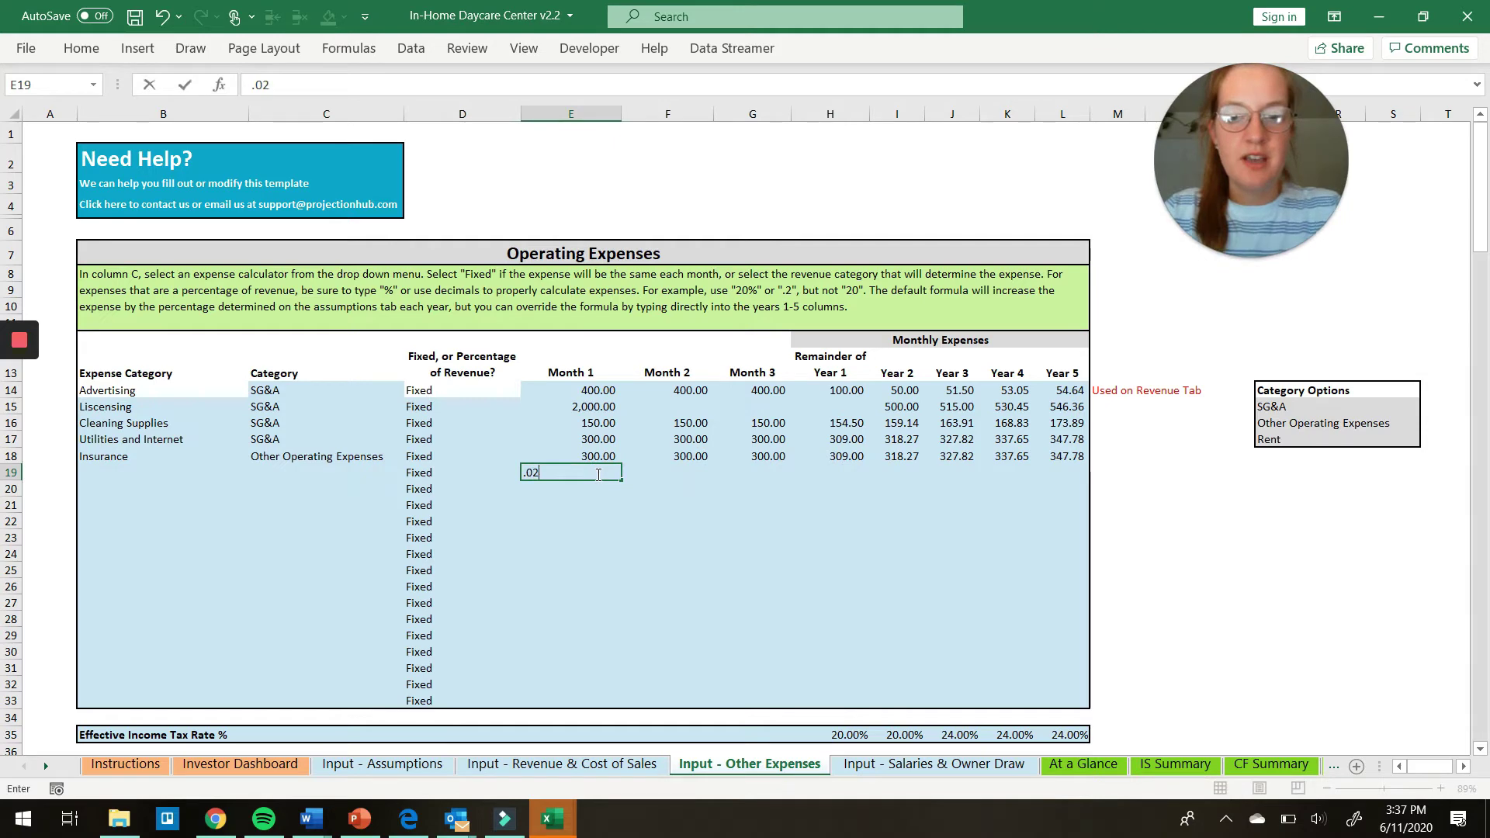
{"action": "key", "text": "Return"}
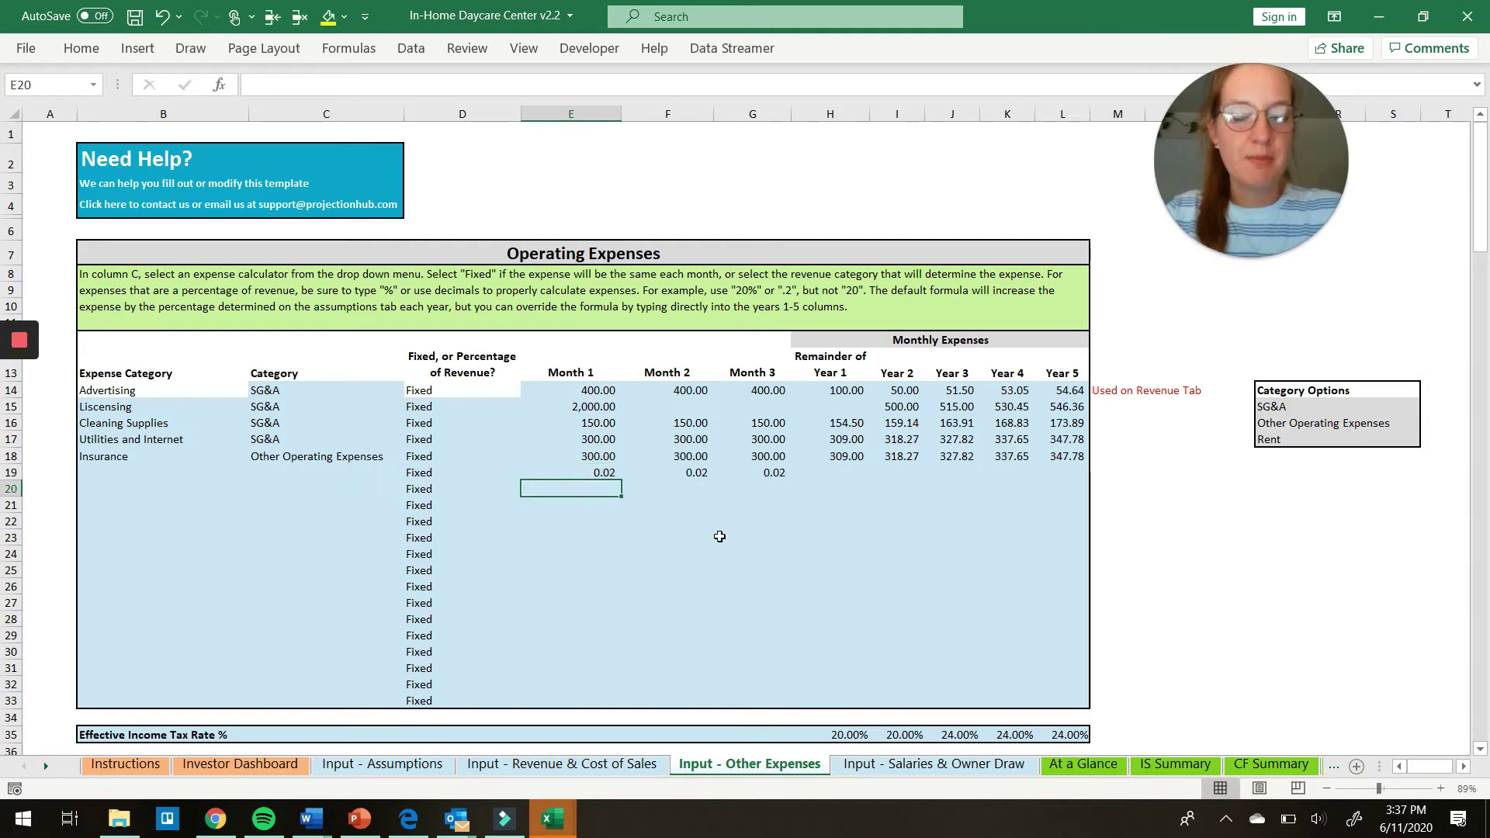
{"action": "key", "text": "Up"}
{"action": "key", "text": "ctrl+Right"}
{"action": "key", "text": "ctrl+Right"}
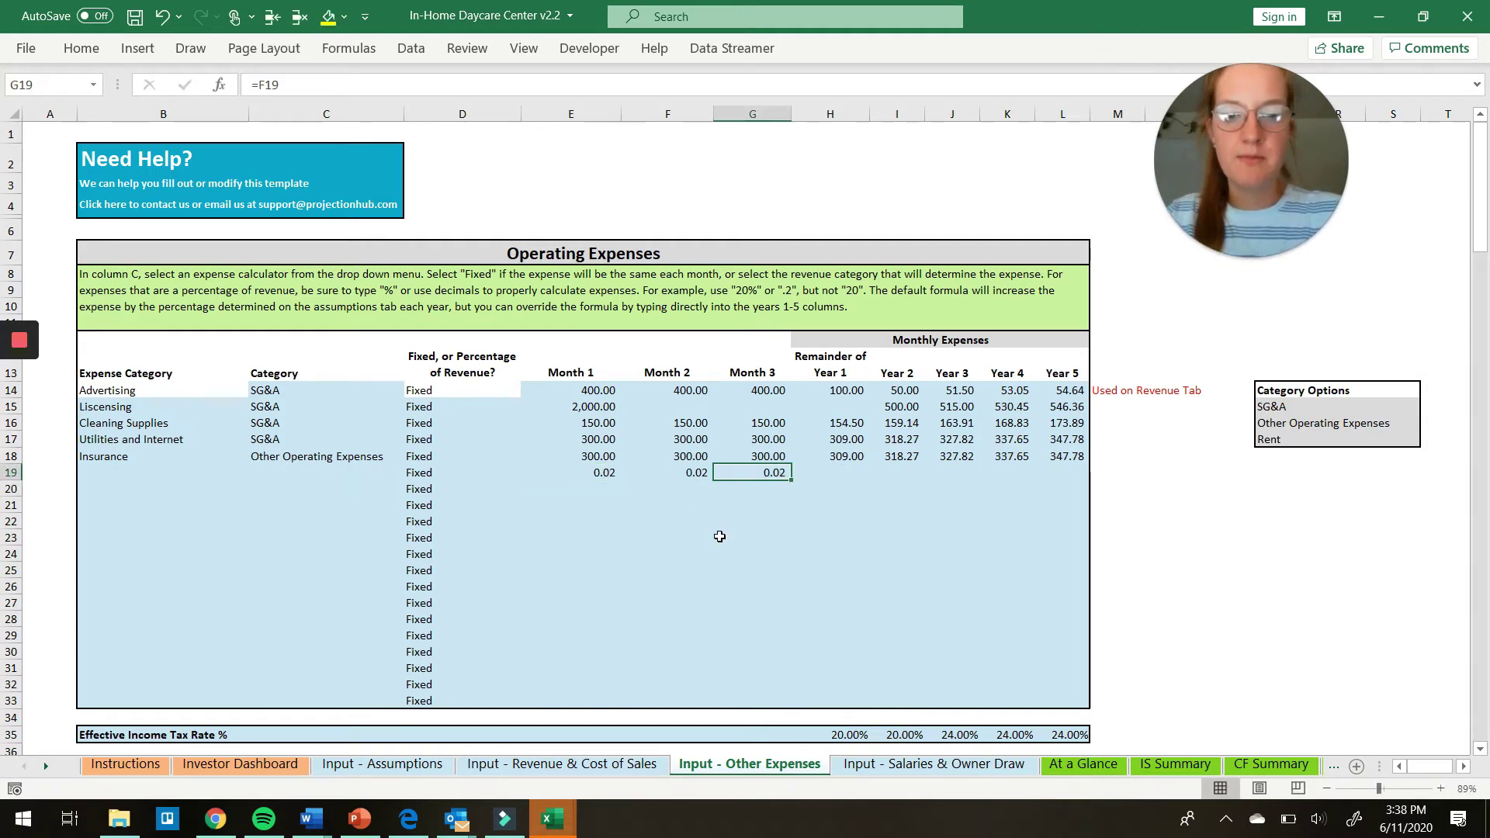
Step: Clear the Month 1 to Month 3 amounts in the unnamed expense row below Insurance
{"action": "key", "text": "ctrl+Left"}
{"action": "key", "text": "ctrl+Left"}
{"action": "key", "text": "ctrl+Left"}
{"action": "key", "text": "ctrl+Left"}
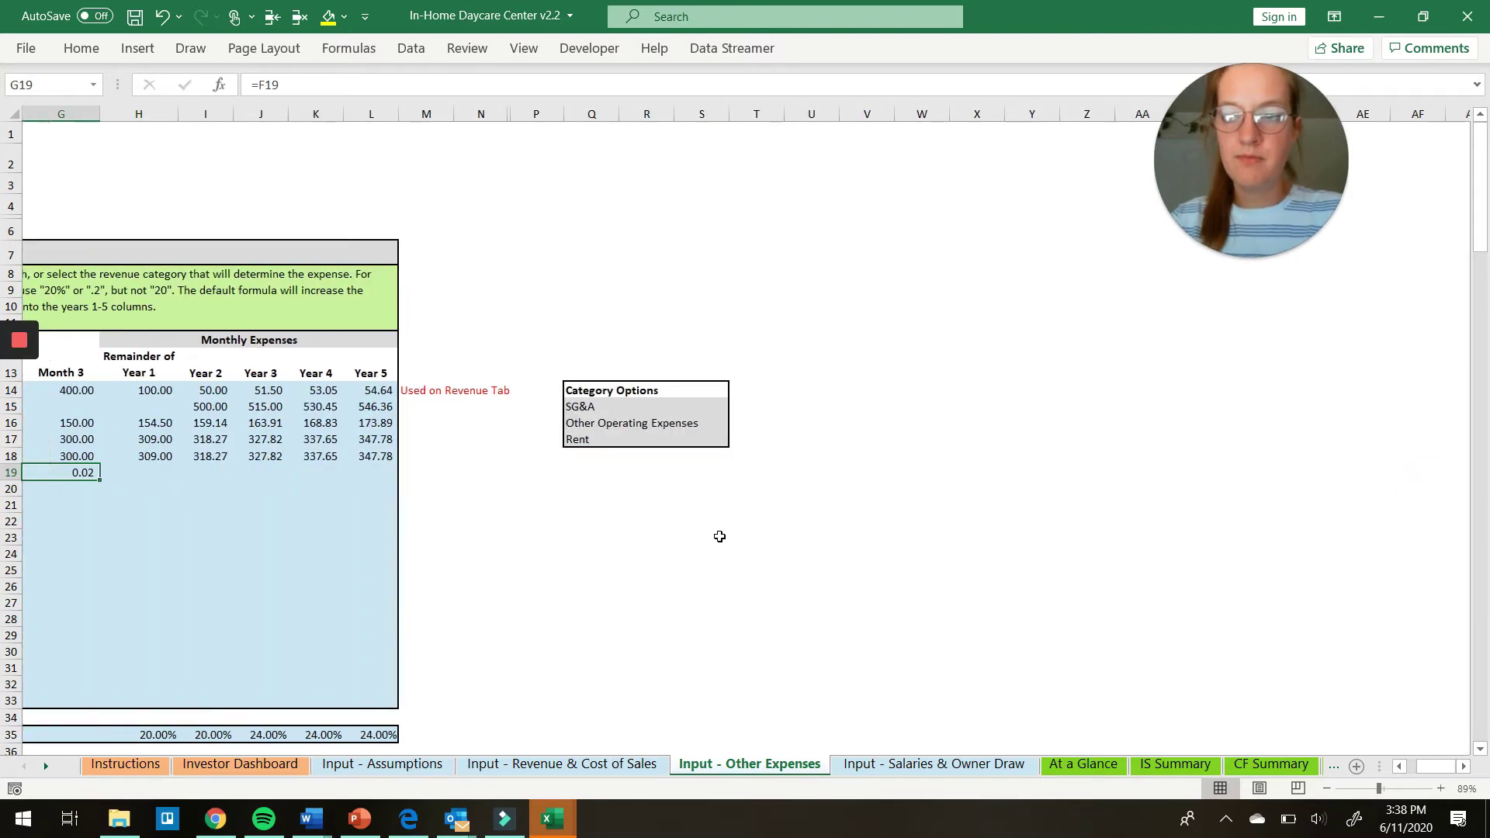
{"action": "key", "text": "ctrl+Right"}
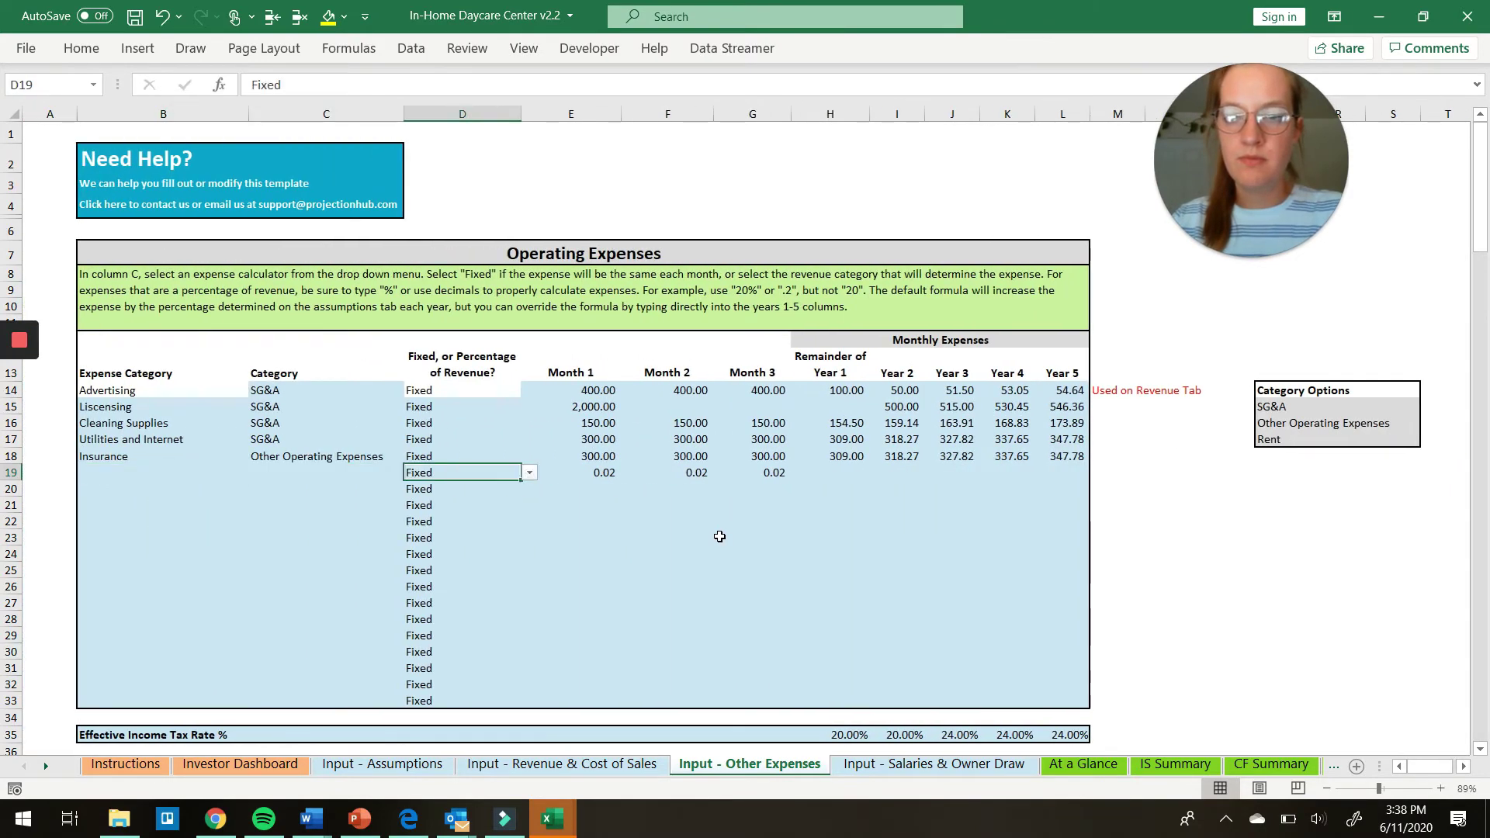
{"action": "key", "text": "Right"}
{"action": "key", "text": "shift+Right"}
{"action": "key", "text": "shift+Right"}
{"action": "key", "text": "Delete"}
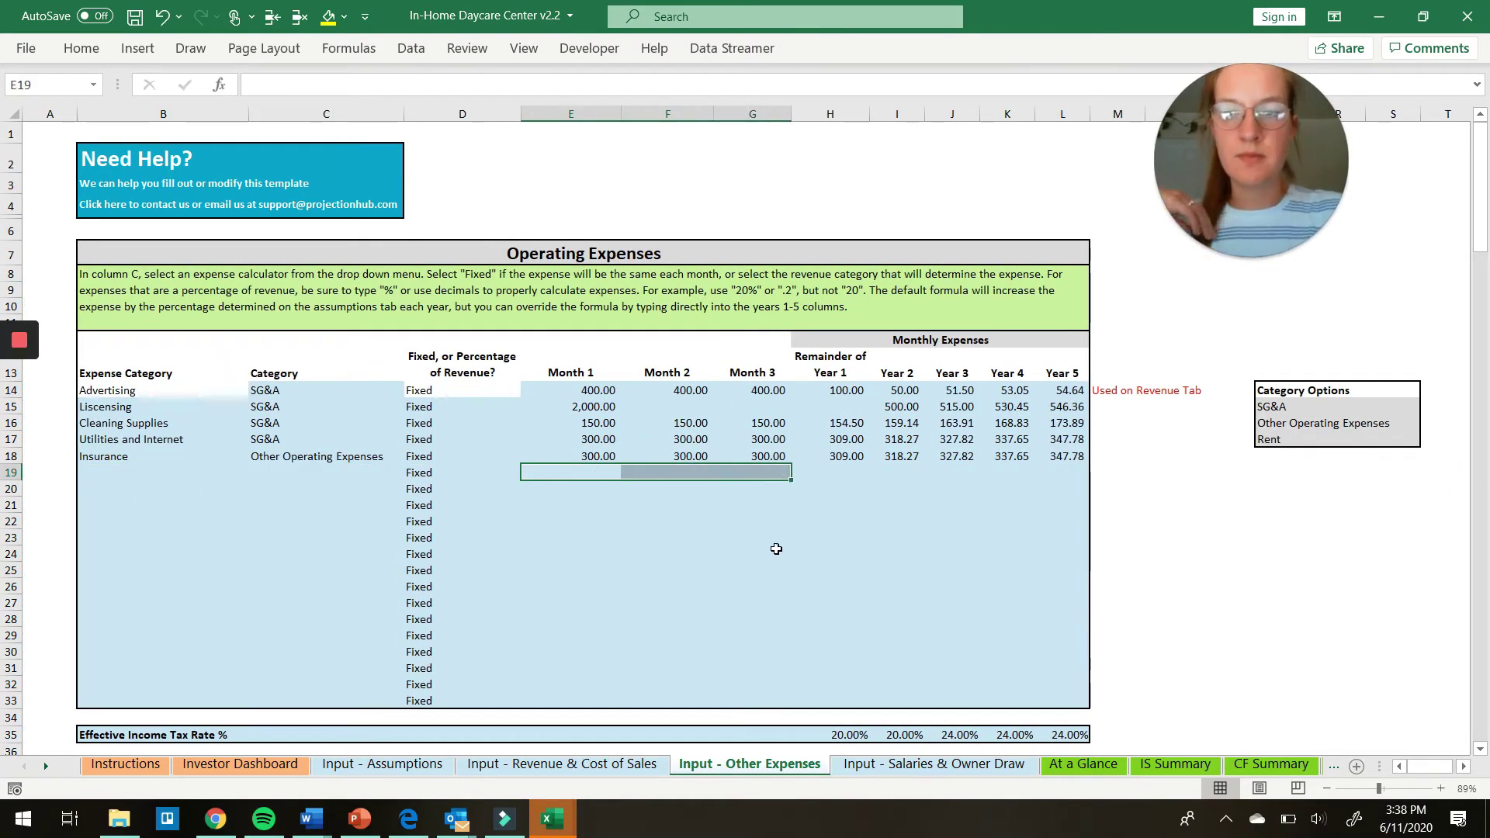
Step: Open the Input - Salaries & Owner Draw sheet and review the Admin / Receptionist row from job title to number of employees
{"action": "left_click", "coordinate": [924, 766]}
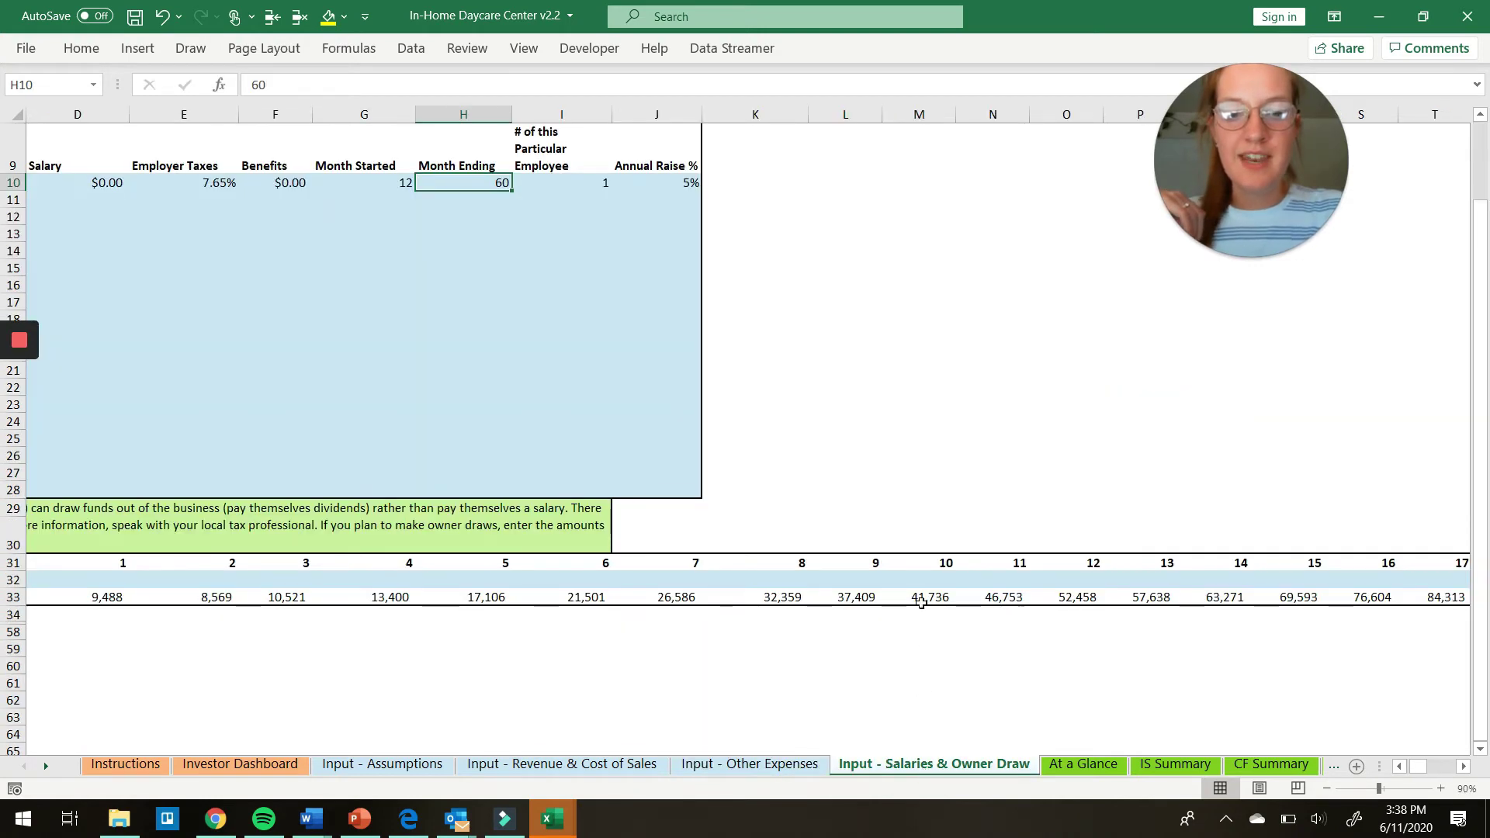
{"action": "scroll", "coordinate": [921, 603], "scroll_direction": "left", "scroll_amount": 3}
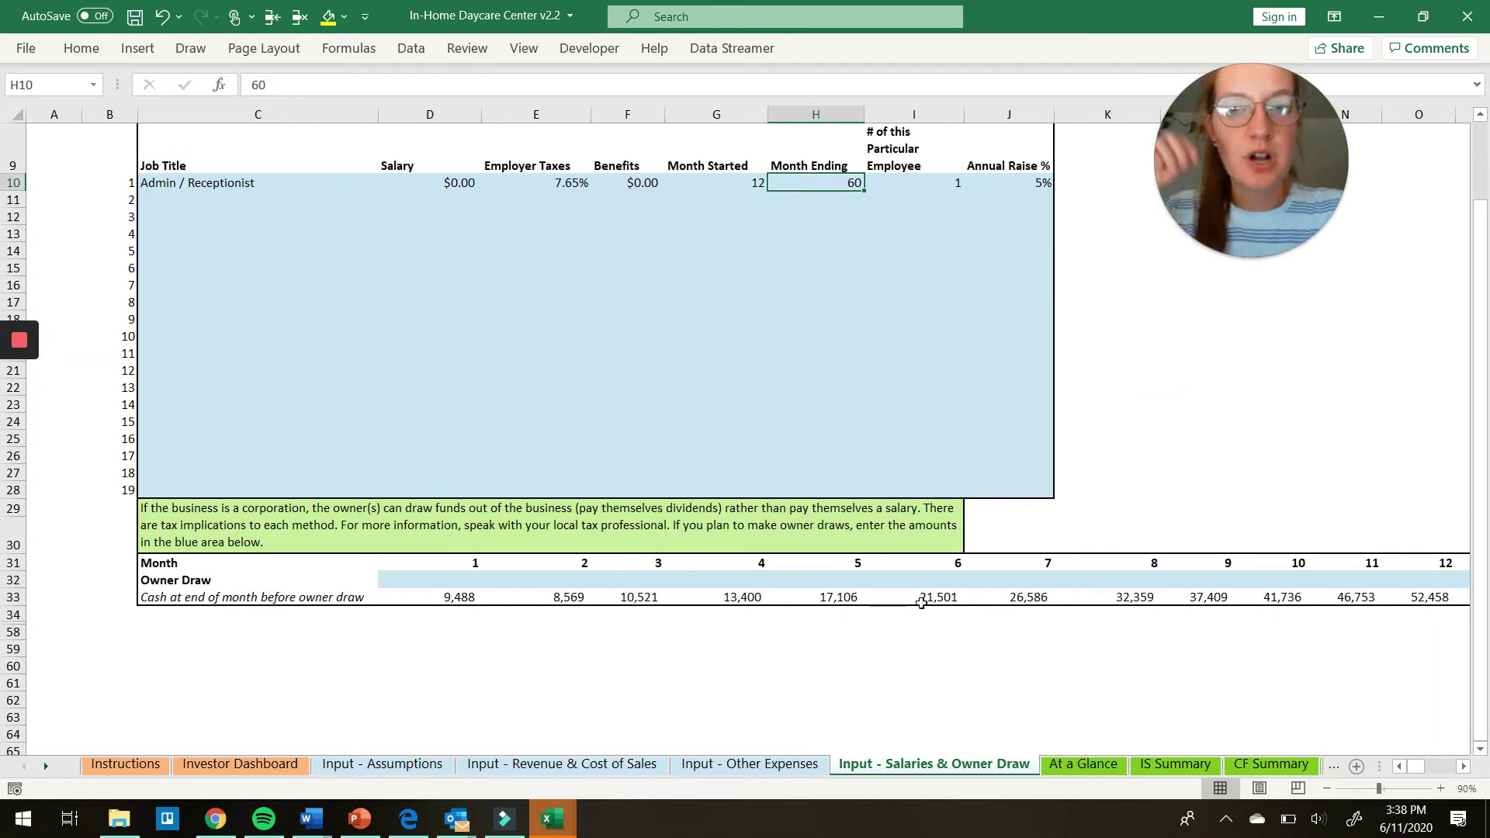
{"action": "scroll", "coordinate": [775, 389], "scroll_direction": "up", "scroll_amount": 2}
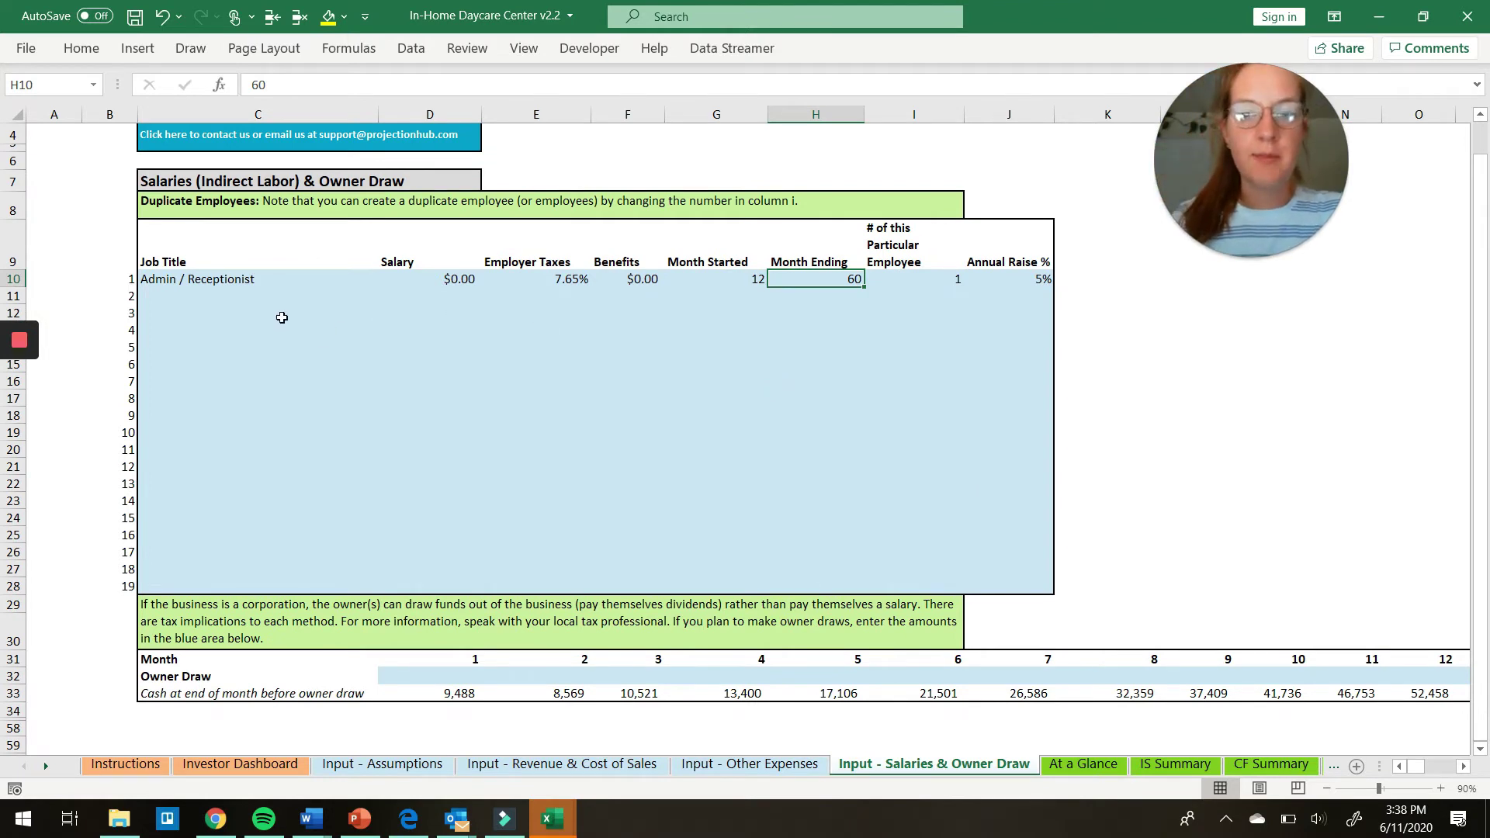
{"action": "left_click", "coordinate": [223, 280]}
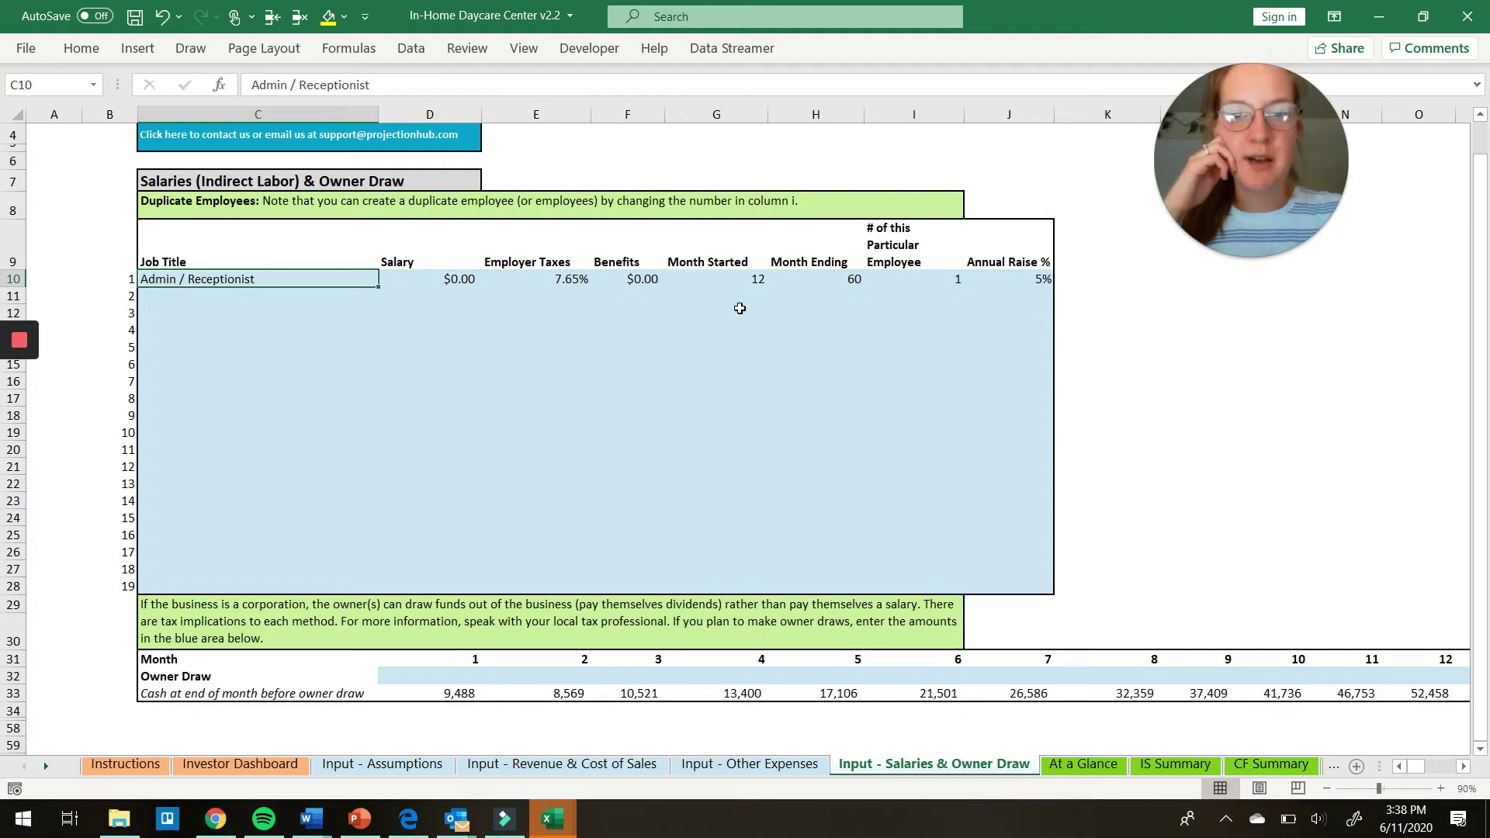
{"action": "key", "text": "Right"}
{"action": "key", "text": "Right"}
{"action": "key", "text": "Right"}
{"action": "key", "text": "Right"}
{"action": "key", "text": "Right"}
{"action": "key", "text": "Right"}
Step: Return to the Admin / Receptionist salary and examine employer taxes, benefits, start and end months, and annual raise percentage
{"action": "key", "text": "Left"}
{"action": "key", "text": "Left"}
{"action": "key", "text": "Left"}
{"action": "key", "text": "Left"}
{"action": "key", "text": "Left"}
{"action": "key", "text": "Right"}
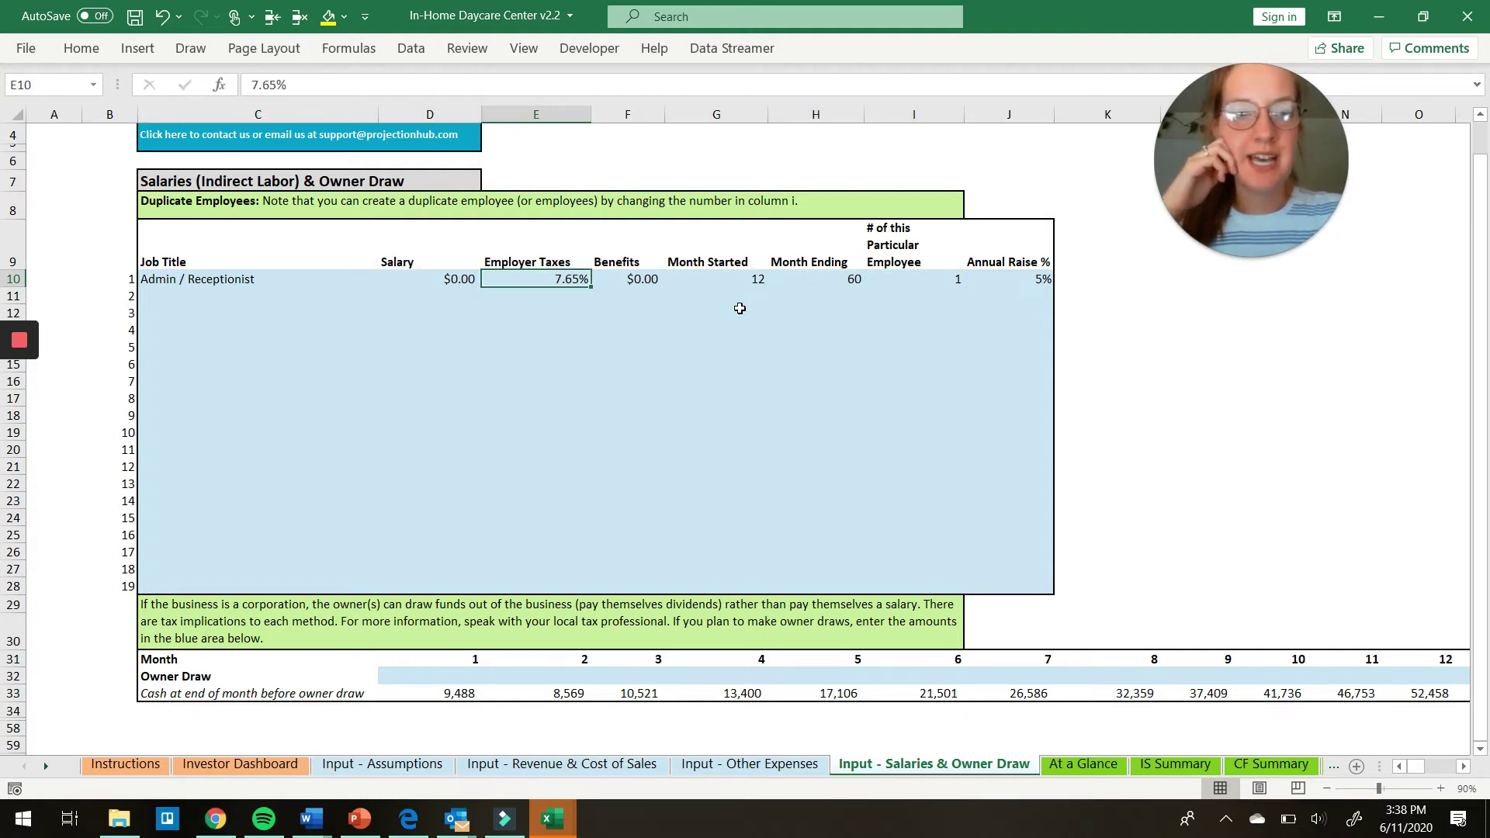
{"action": "key", "text": "Right"}
{"action": "key", "text": "Right"}
{"action": "key", "text": "Right"}
{"action": "key", "text": "Right"}
{"action": "key", "text": "Right"}
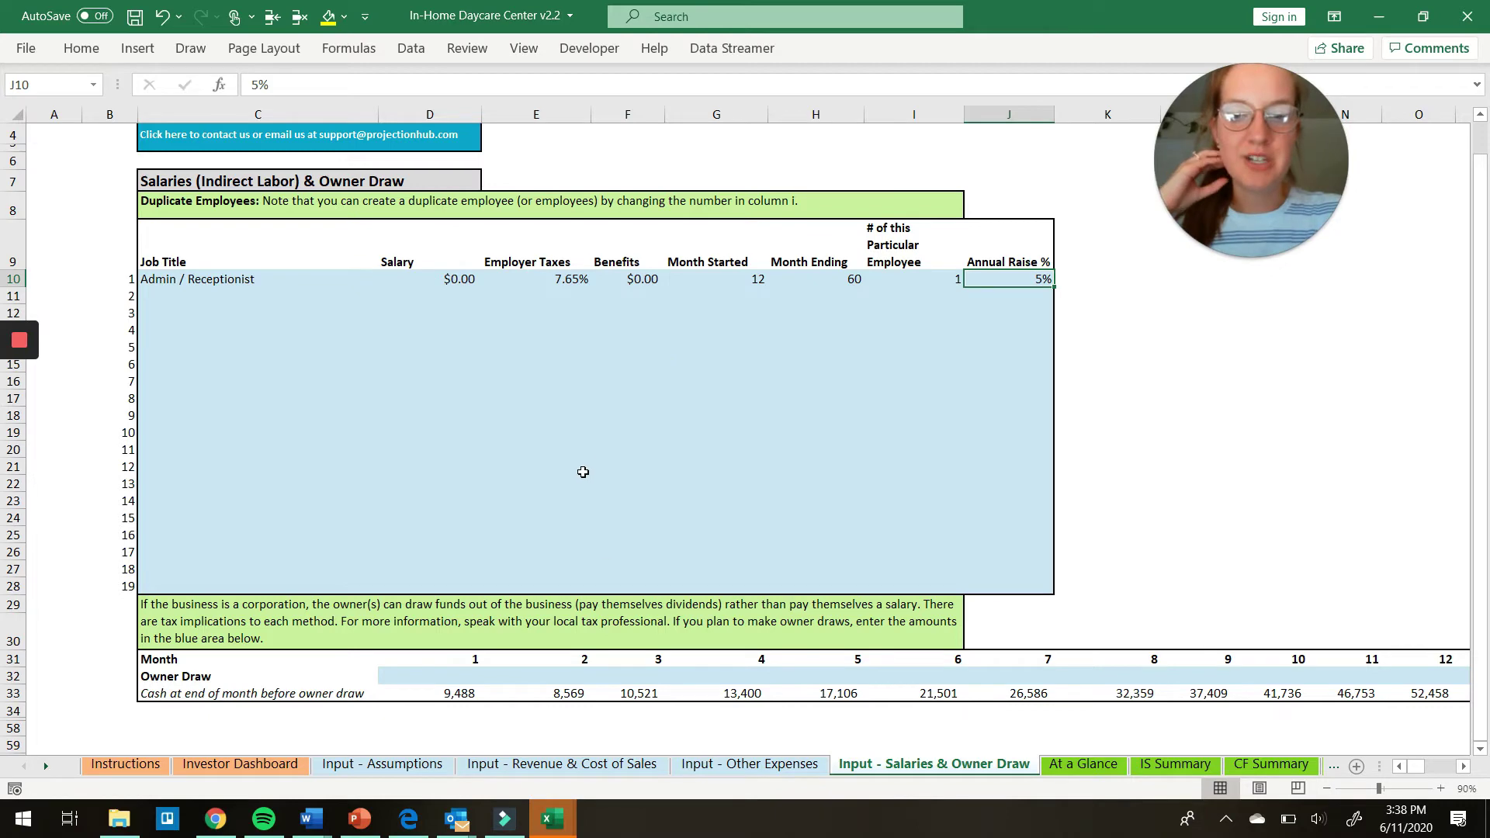
Step: Check the month 1 Owner Draw input, then return to the salaries table
{"action": "scroll", "coordinate": [652, 588], "scroll_direction": "down", "scroll_amount": 2}
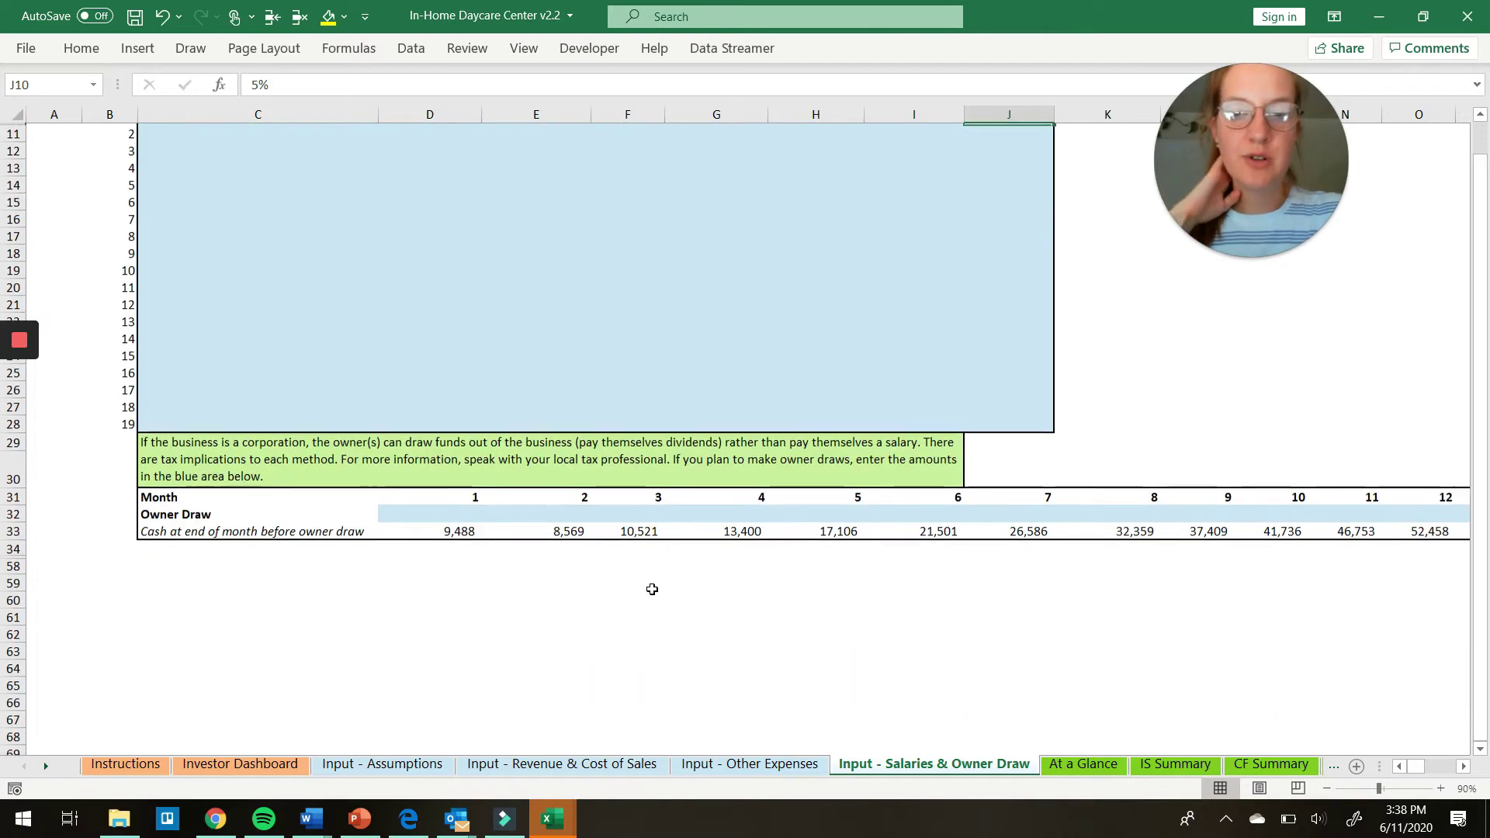
{"action": "left_click", "coordinate": [462, 506]}
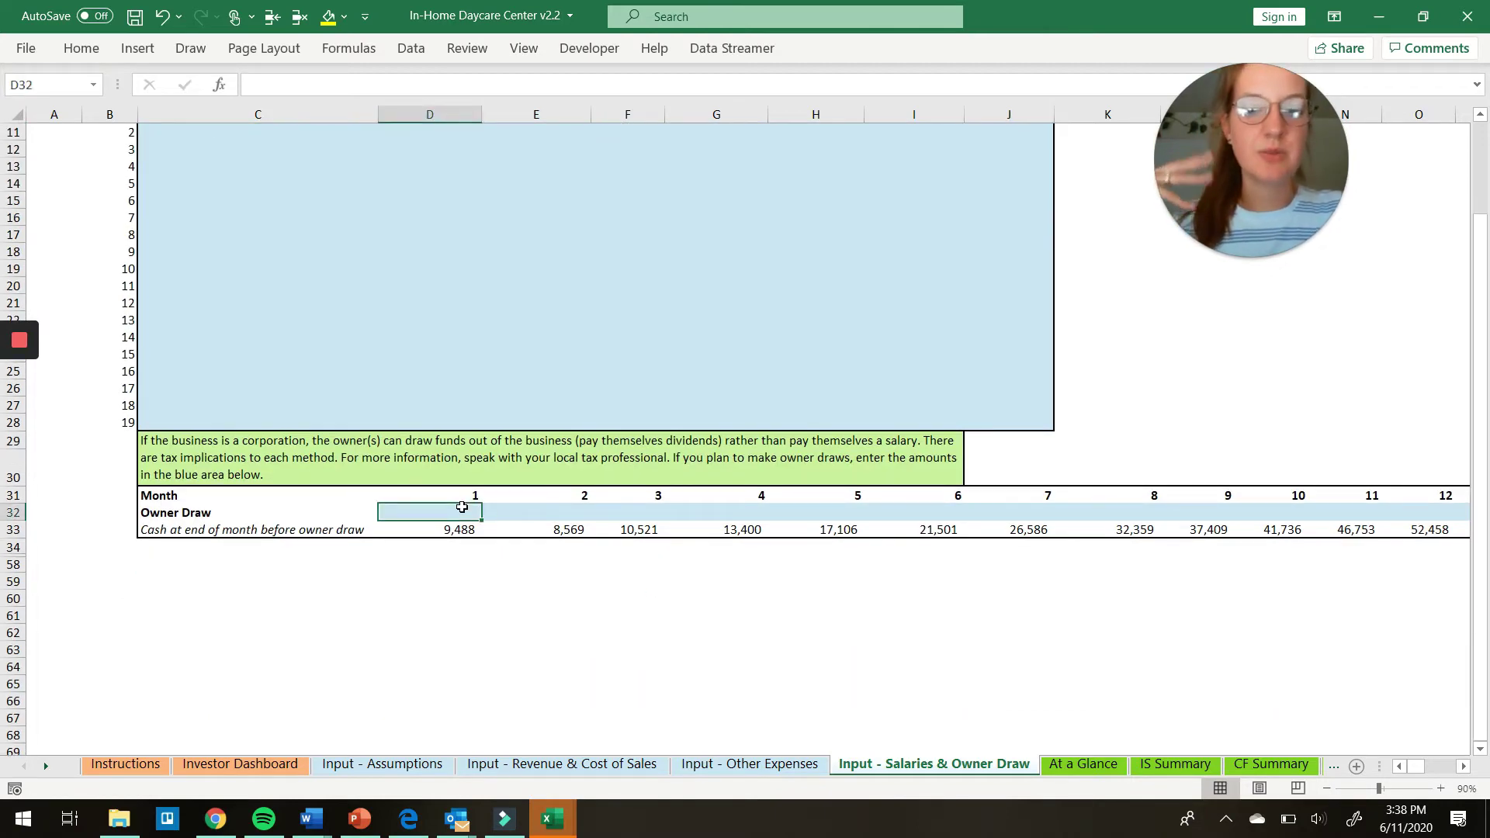
{"action": "scroll", "coordinate": [925, 645], "scroll_direction": "up", "scroll_amount": 4}
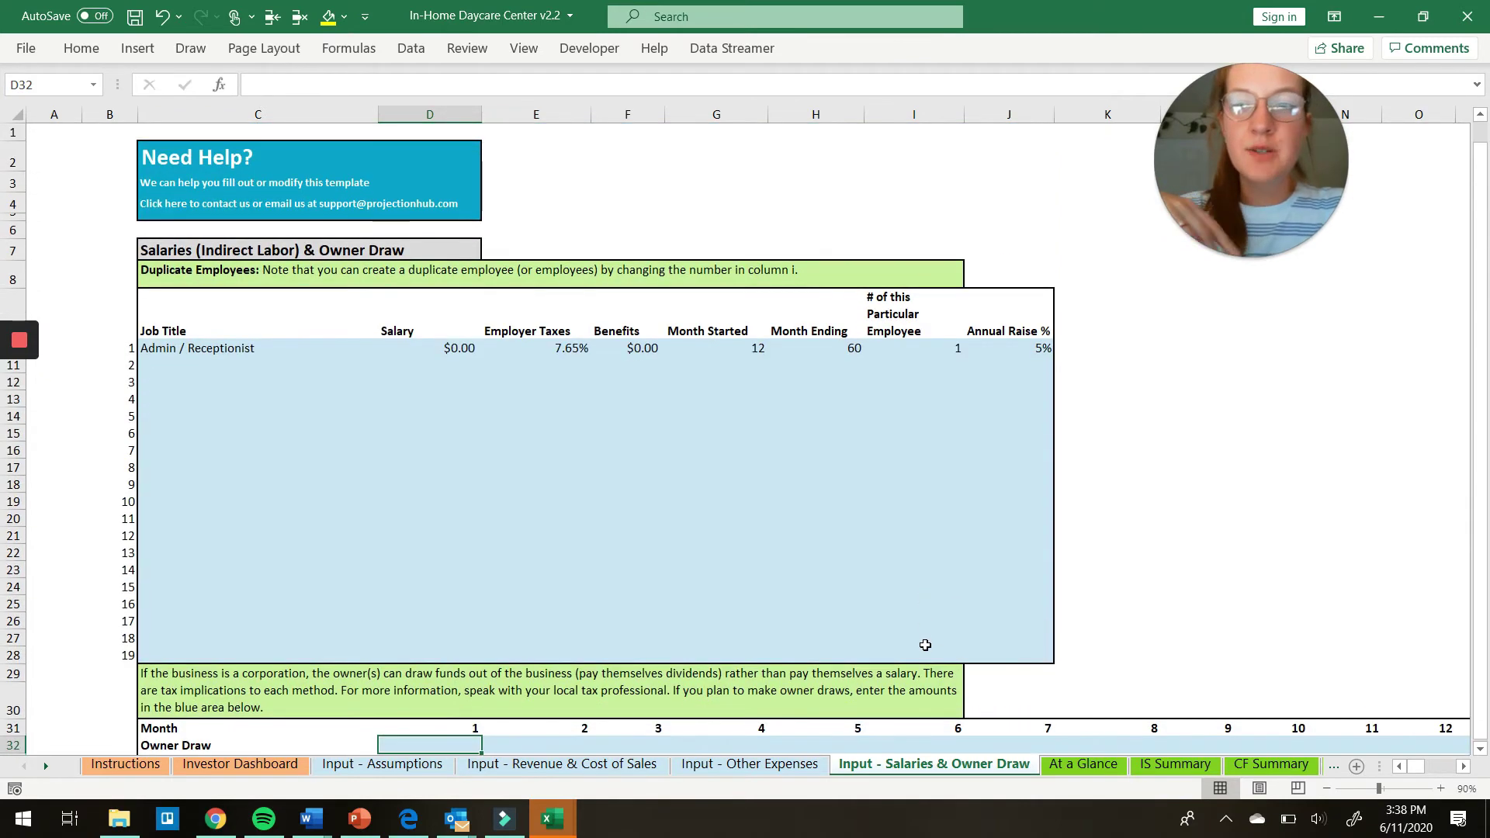
Step: Open the At a Glance sheet and review its profit and loss, key ratios, breakeven analysis and charts
{"action": "left_click", "coordinate": [1077, 768]}
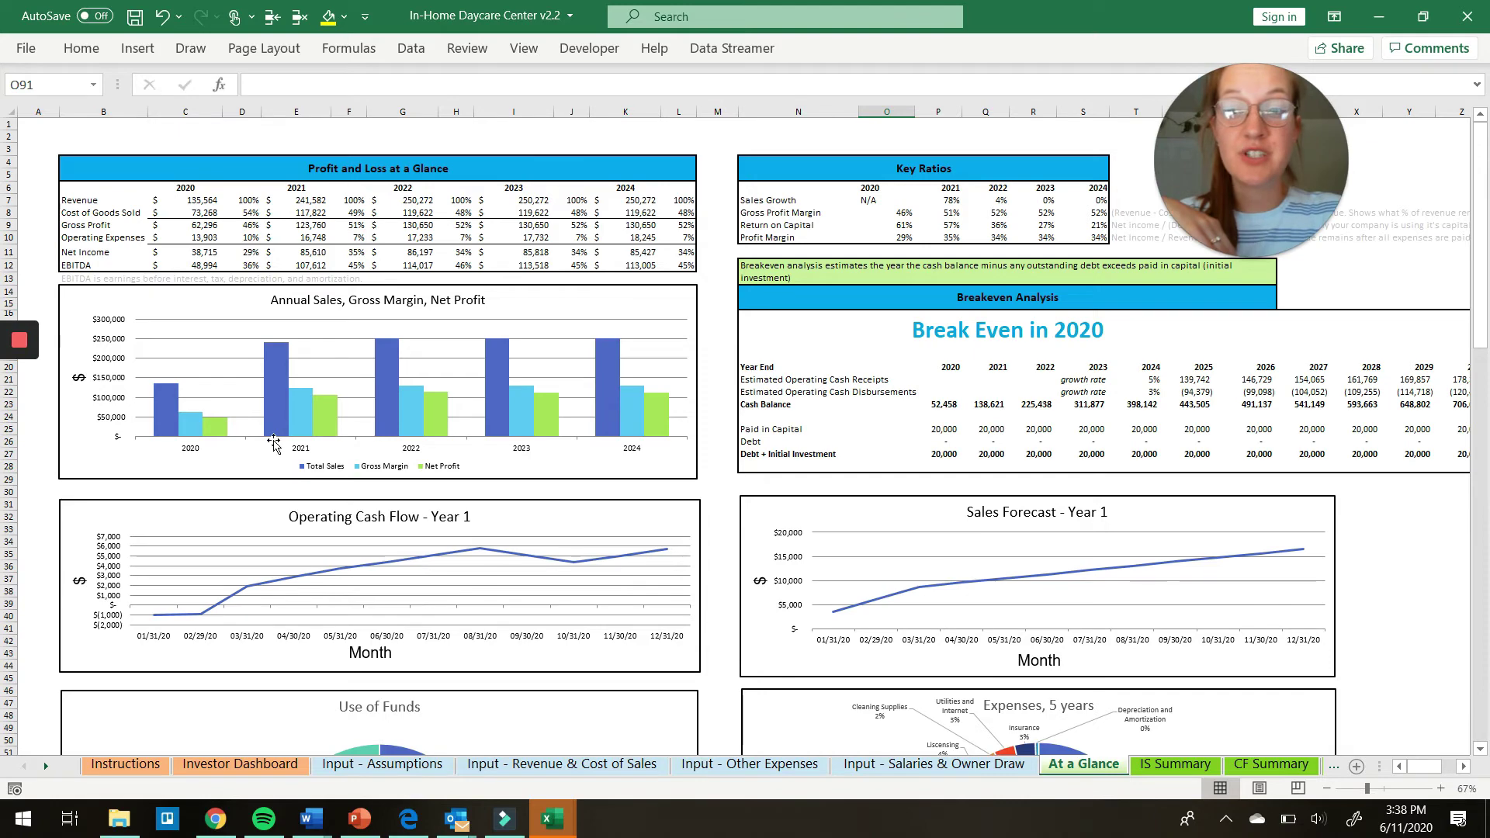
{"action": "scroll", "coordinate": [273, 442], "scroll_direction": "down", "scroll_amount": 2}
{"action": "scroll", "coordinate": [273, 442], "scroll_direction": "down", "scroll_amount": 7}
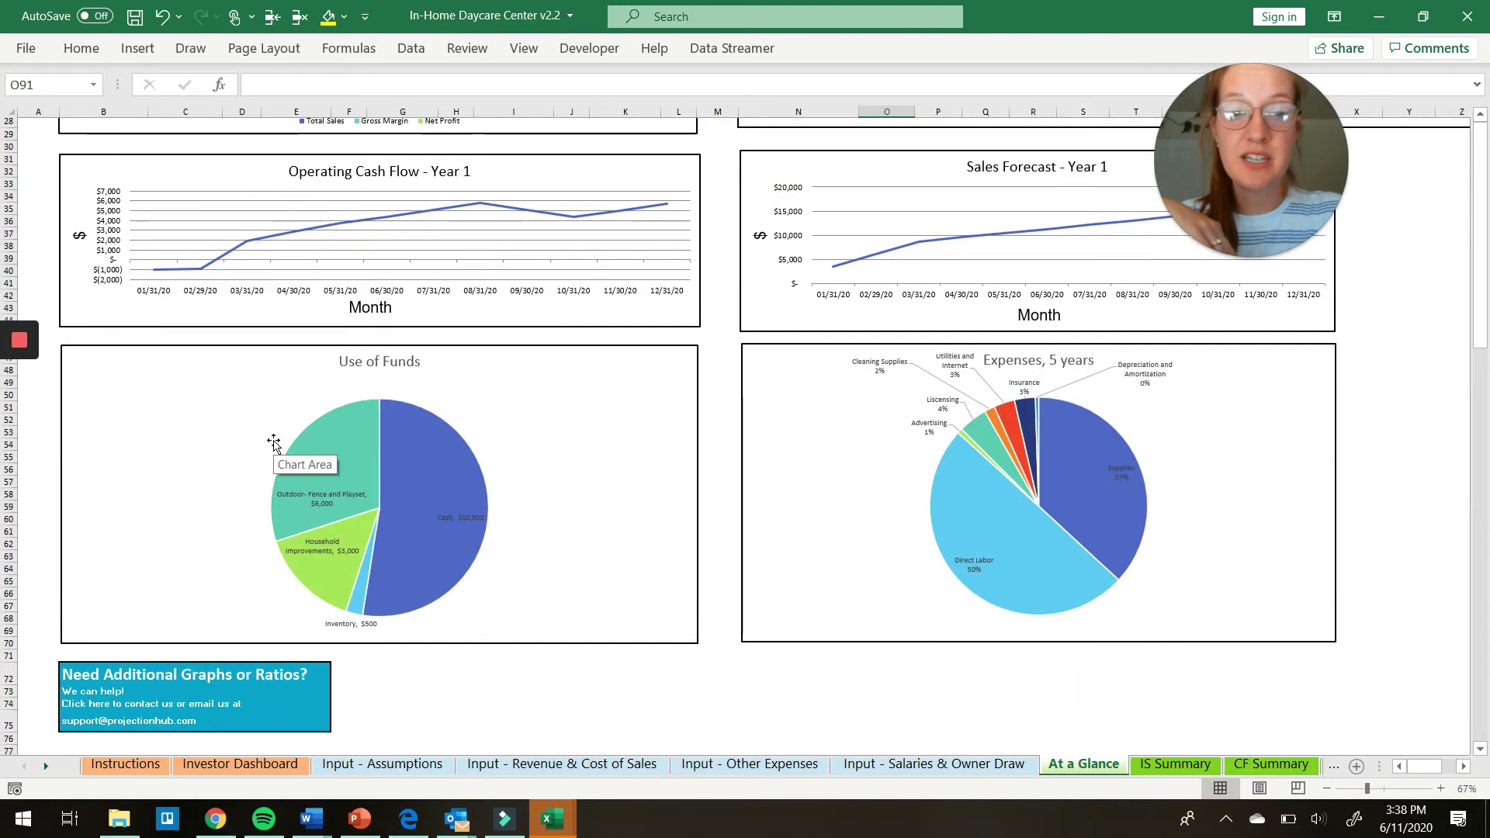
{"action": "scroll", "coordinate": [273, 443], "scroll_direction": "up", "scroll_amount": 9}
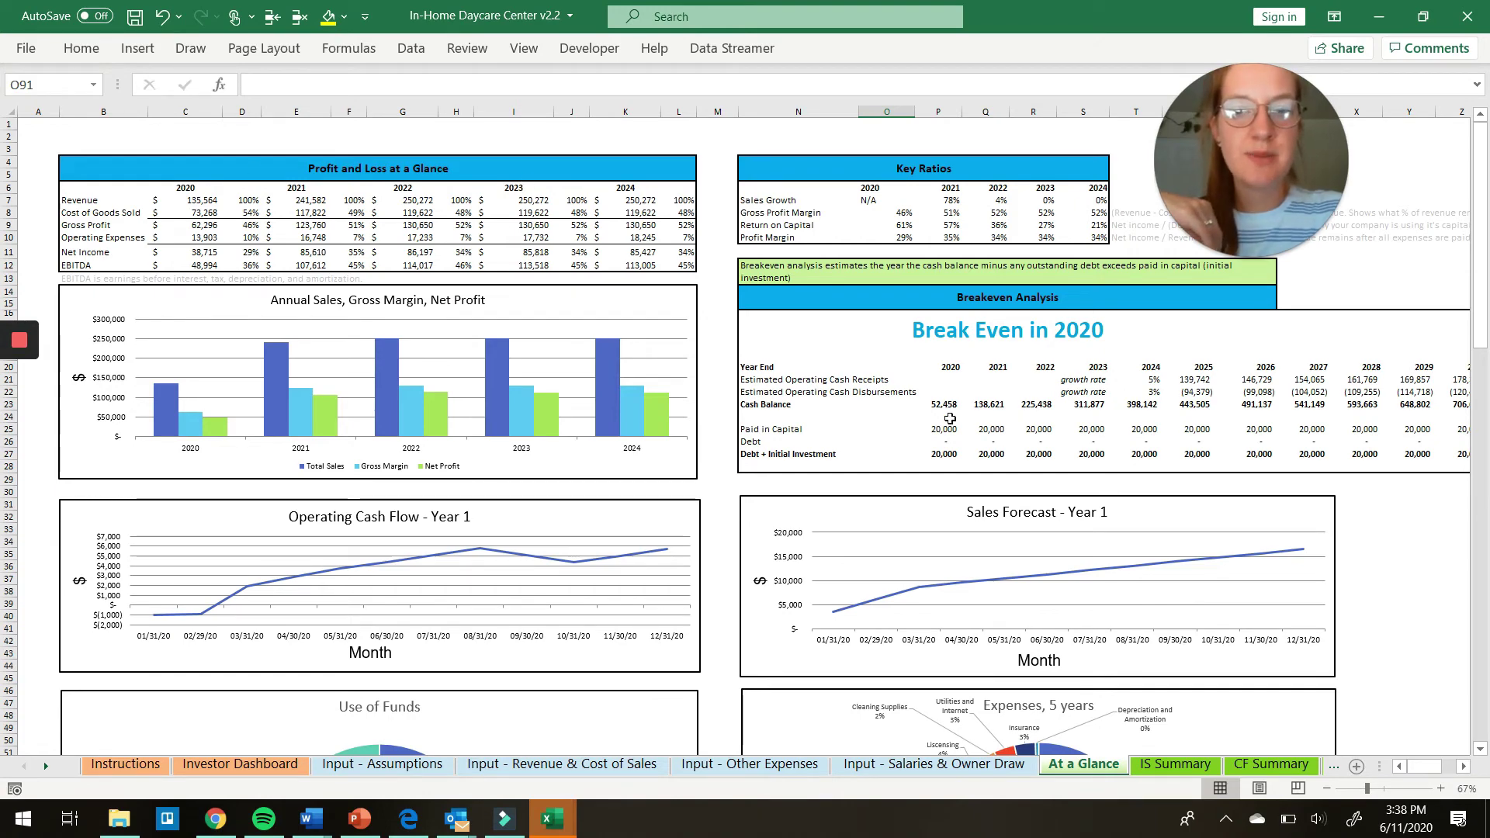
{"action": "scroll", "coordinate": [1006, 429], "scroll_direction": "down", "scroll_amount": 6}
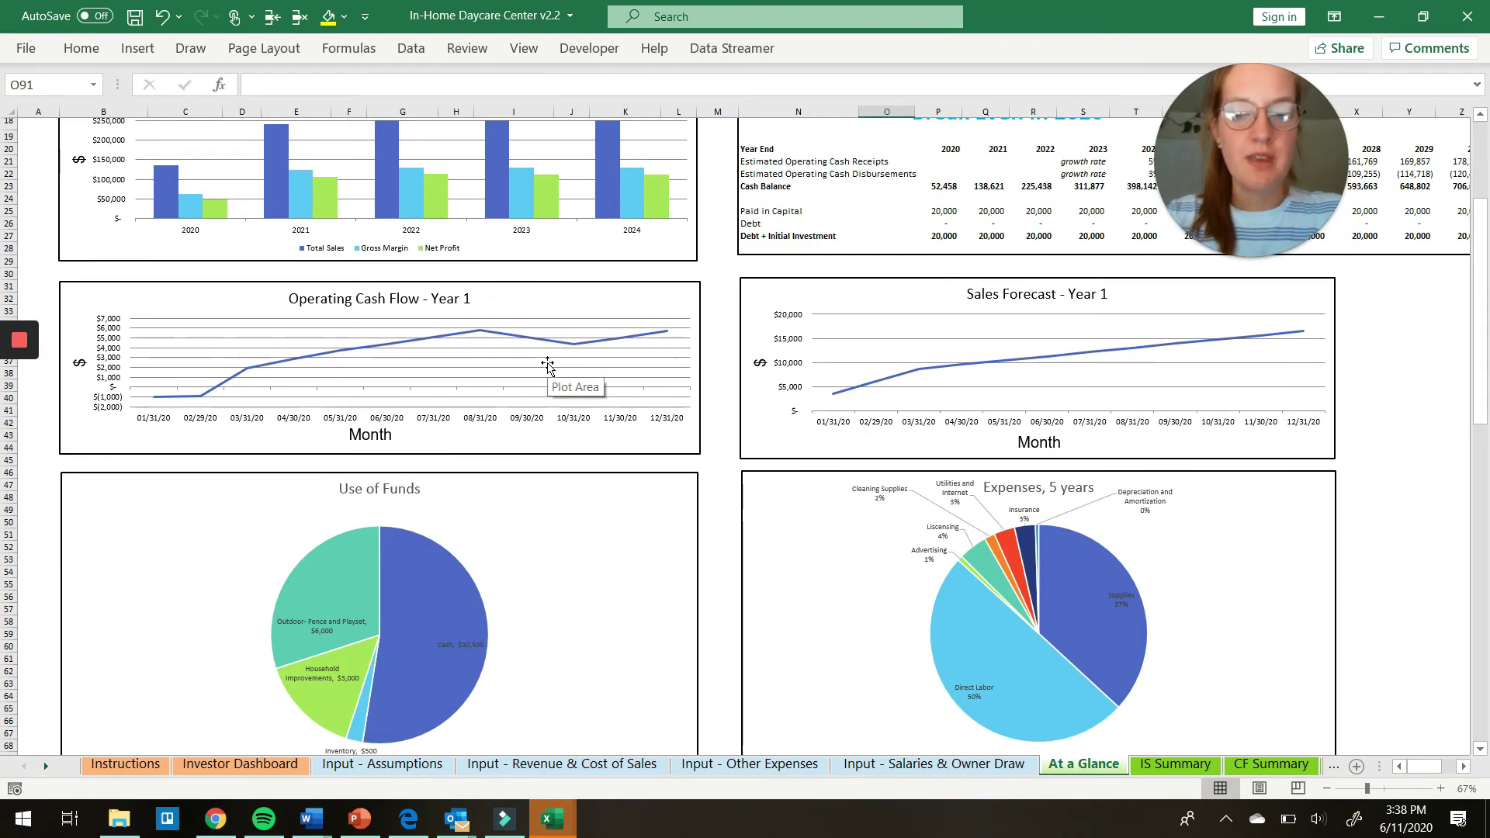
{"action": "scroll", "coordinate": [547, 365], "scroll_direction": "down", "scroll_amount": 5}
Step: Review the annual statements on the IS Summary, CF Summary and BS Summary sheets
{"action": "left_click", "coordinate": [1198, 767]}
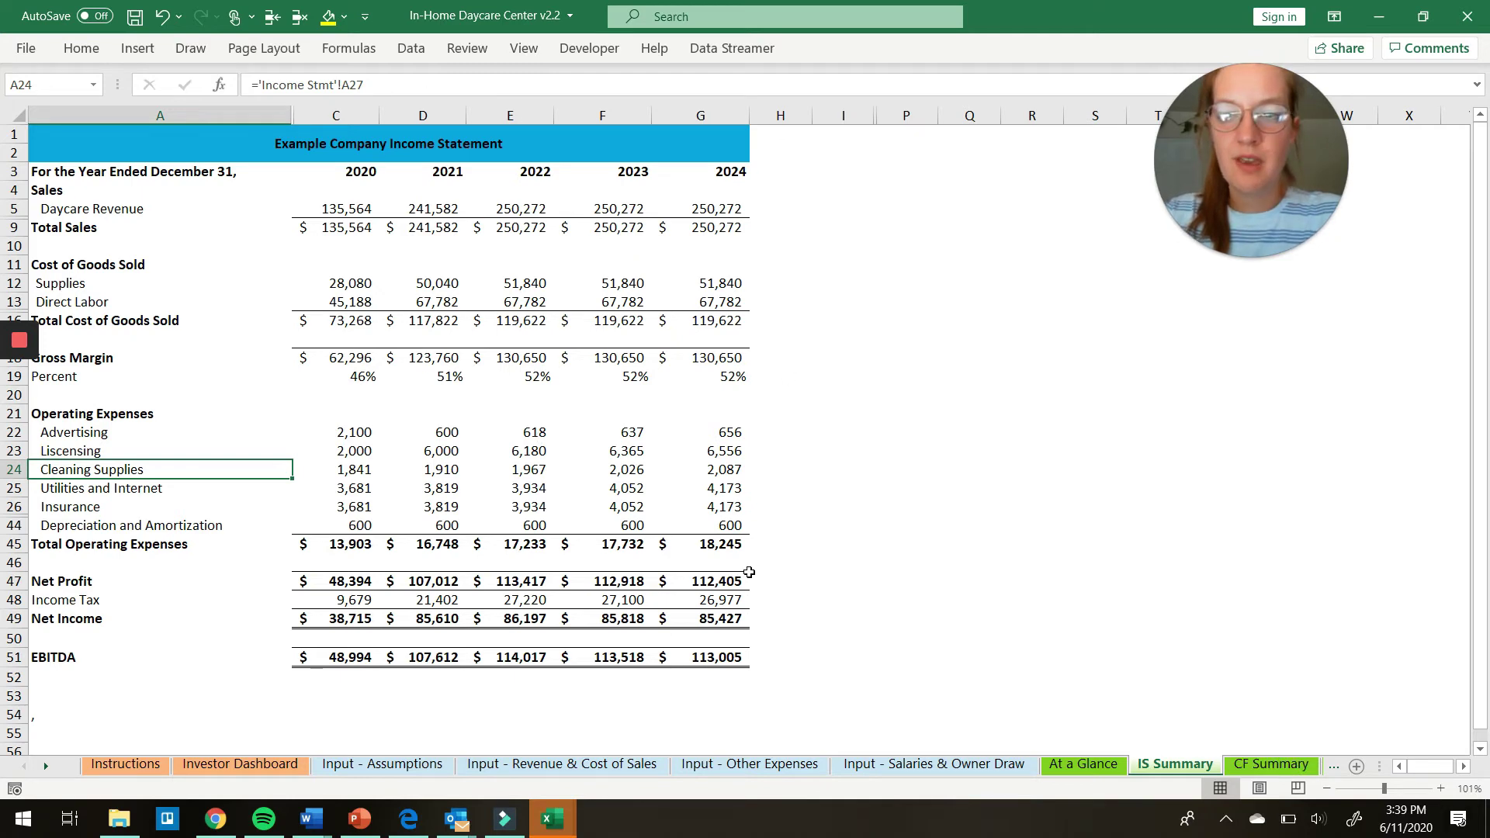
{"action": "right_click", "coordinate": [1288, 765]}
{"action": "left_click", "coordinate": [896, 519]}
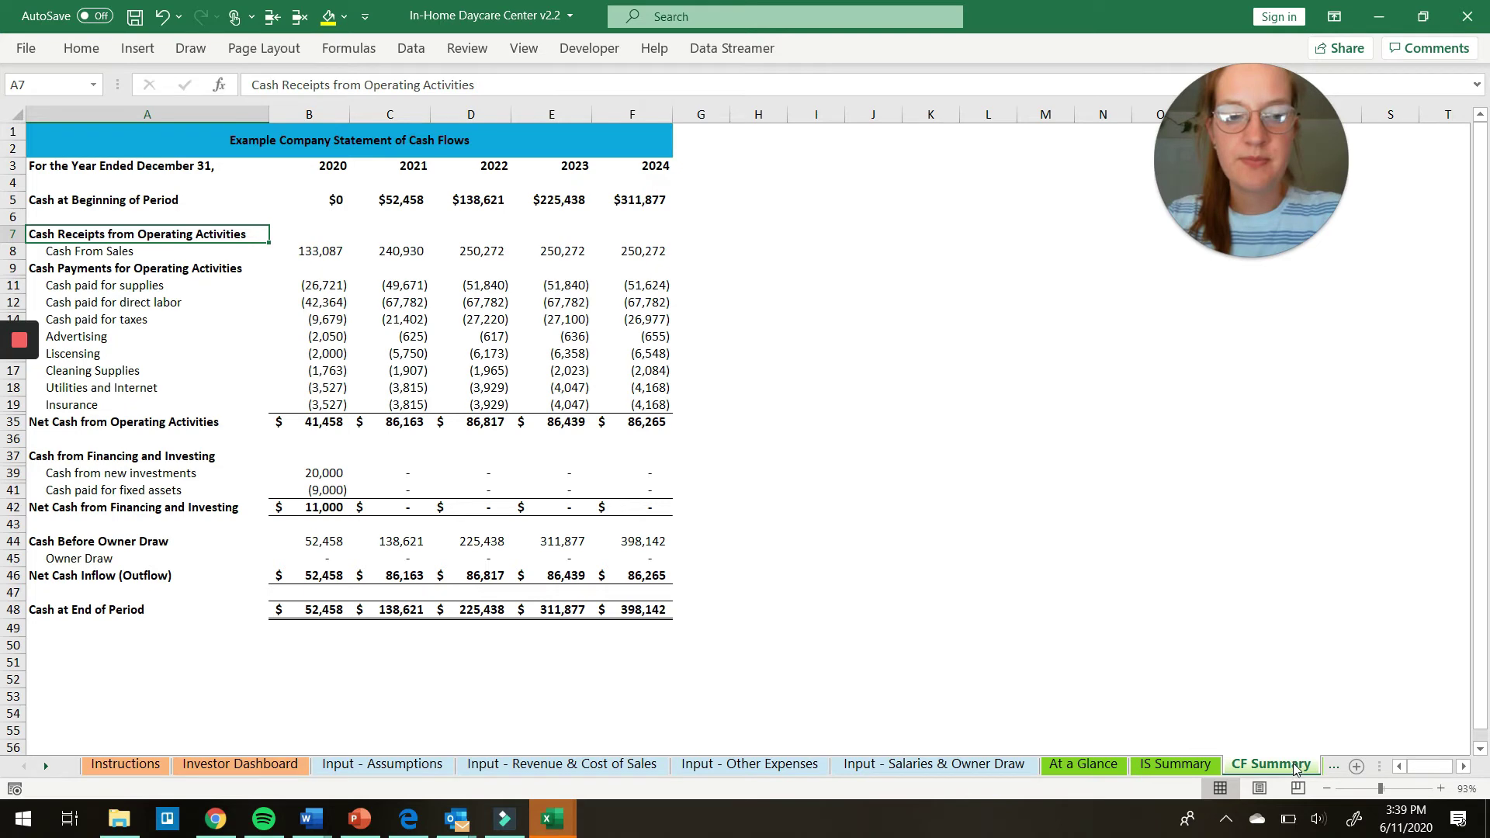
{"action": "scroll", "coordinate": [1298, 768], "scroll_direction": "down", "scroll_amount": 2}
{"action": "left_click", "coordinate": [1139, 764]}
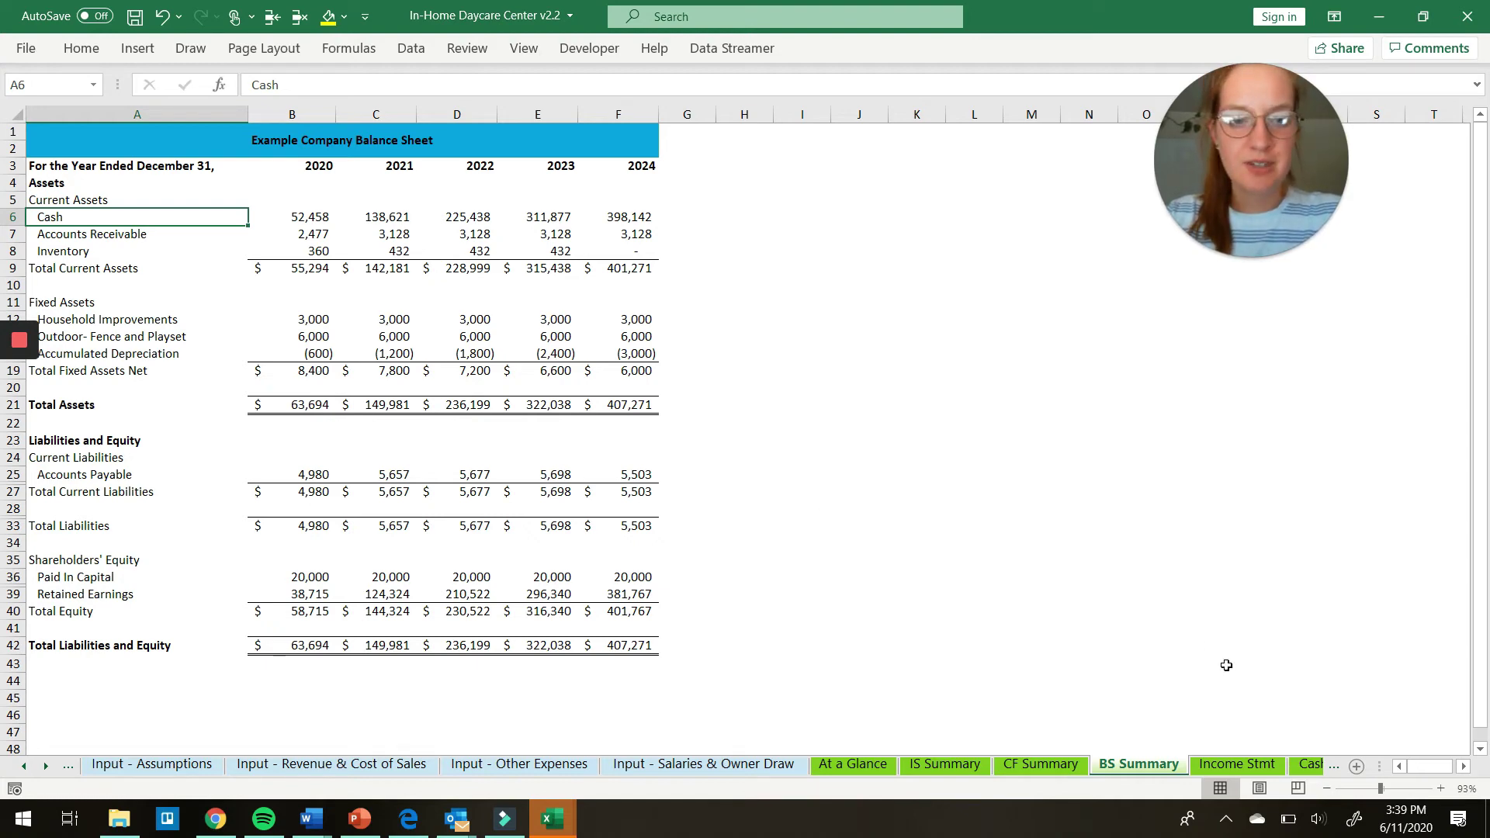
Step: Review the monthly projections on the Income Stmt sheet and the Cash Flows Stmt sheet across the projection years
{"action": "left_click", "coordinate": [1213, 767]}
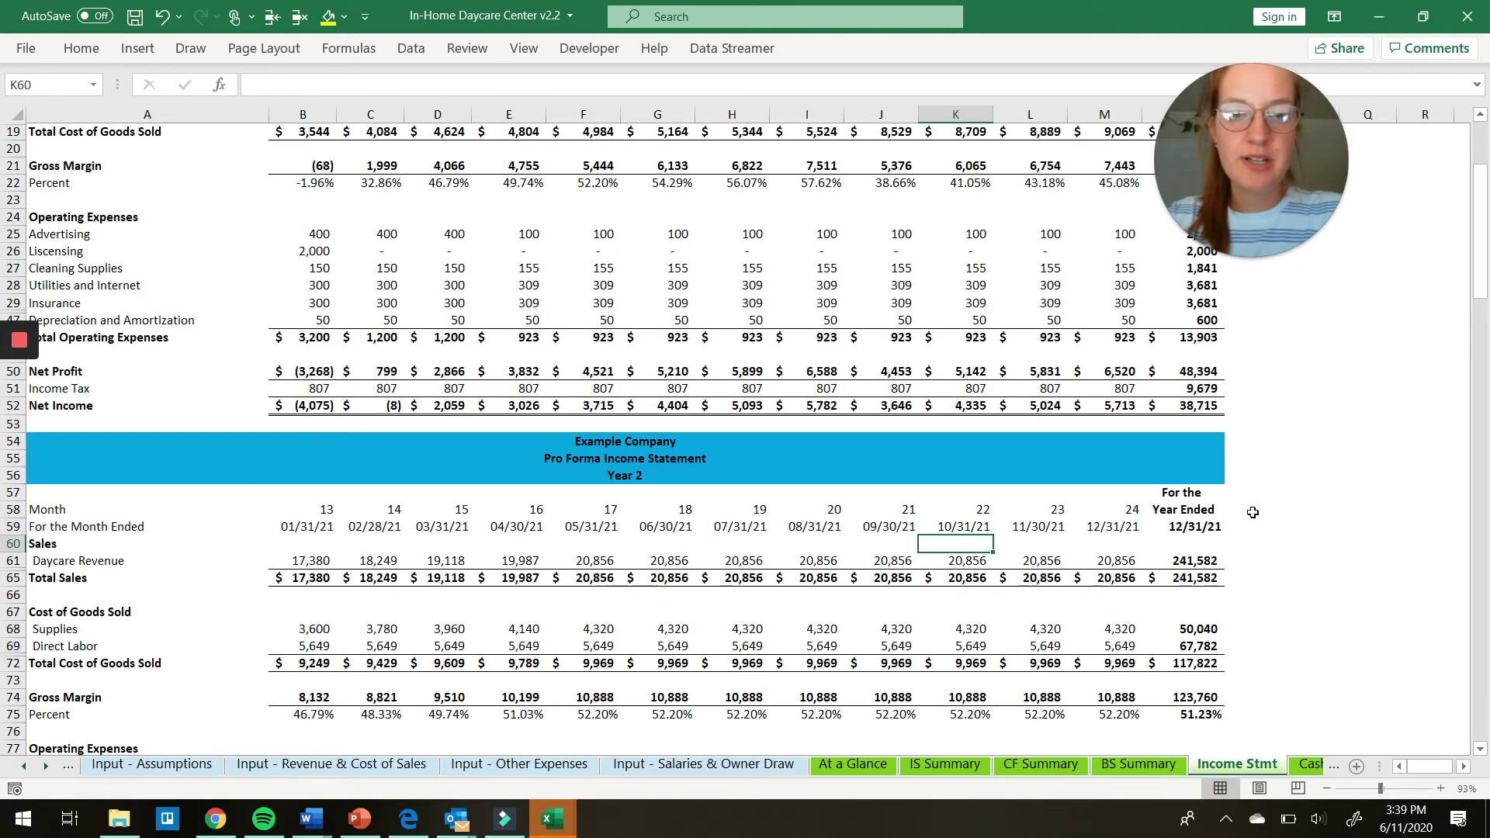
{"action": "scroll", "coordinate": [1250, 514], "scroll_direction": "up", "scroll_amount": 6}
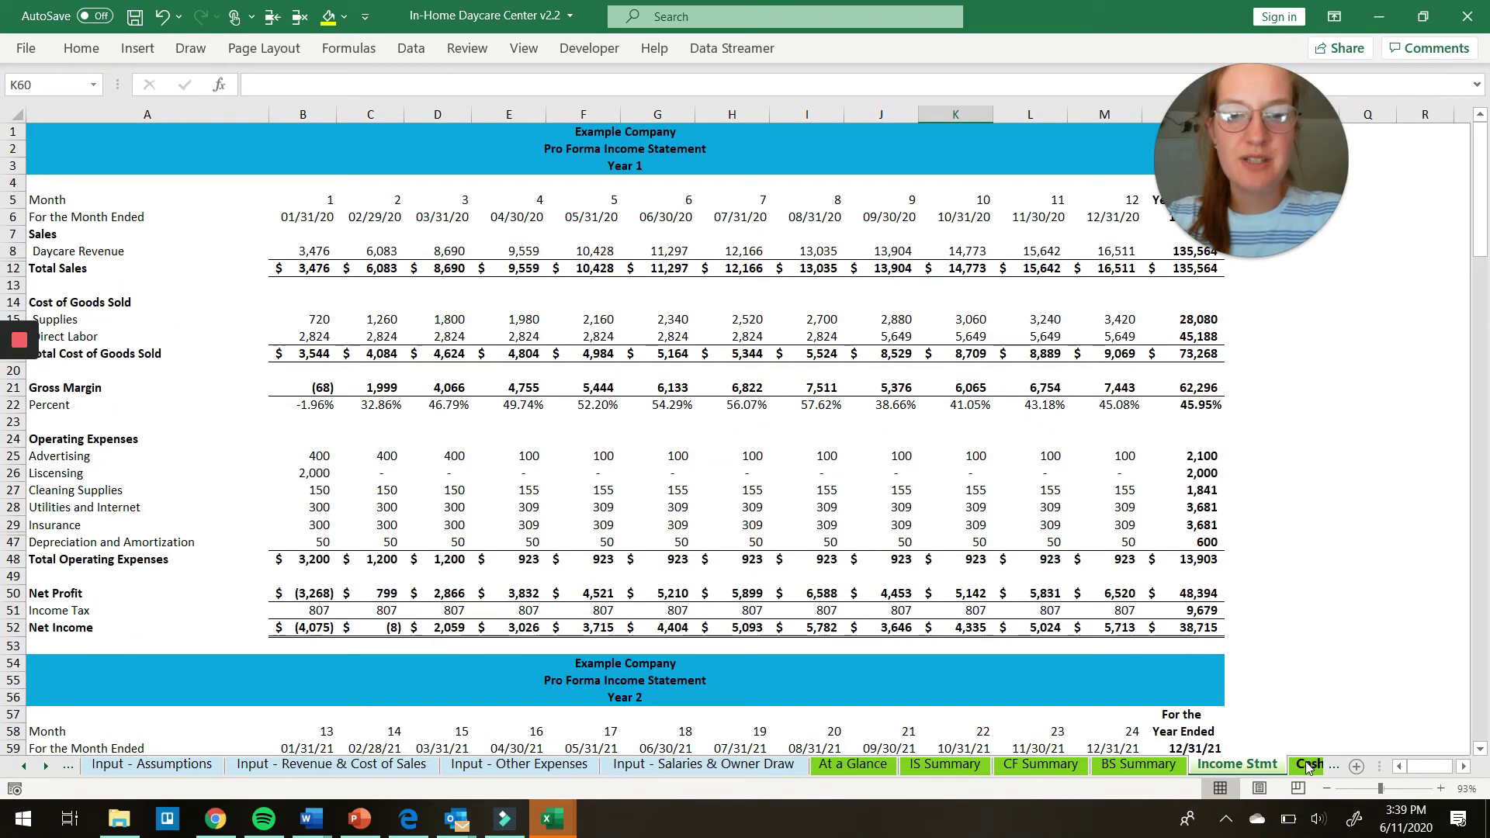
{"action": "left_click", "coordinate": [1319, 764]}
{"action": "scroll", "coordinate": [1033, 525], "scroll_direction": "down", "scroll_amount": 20}
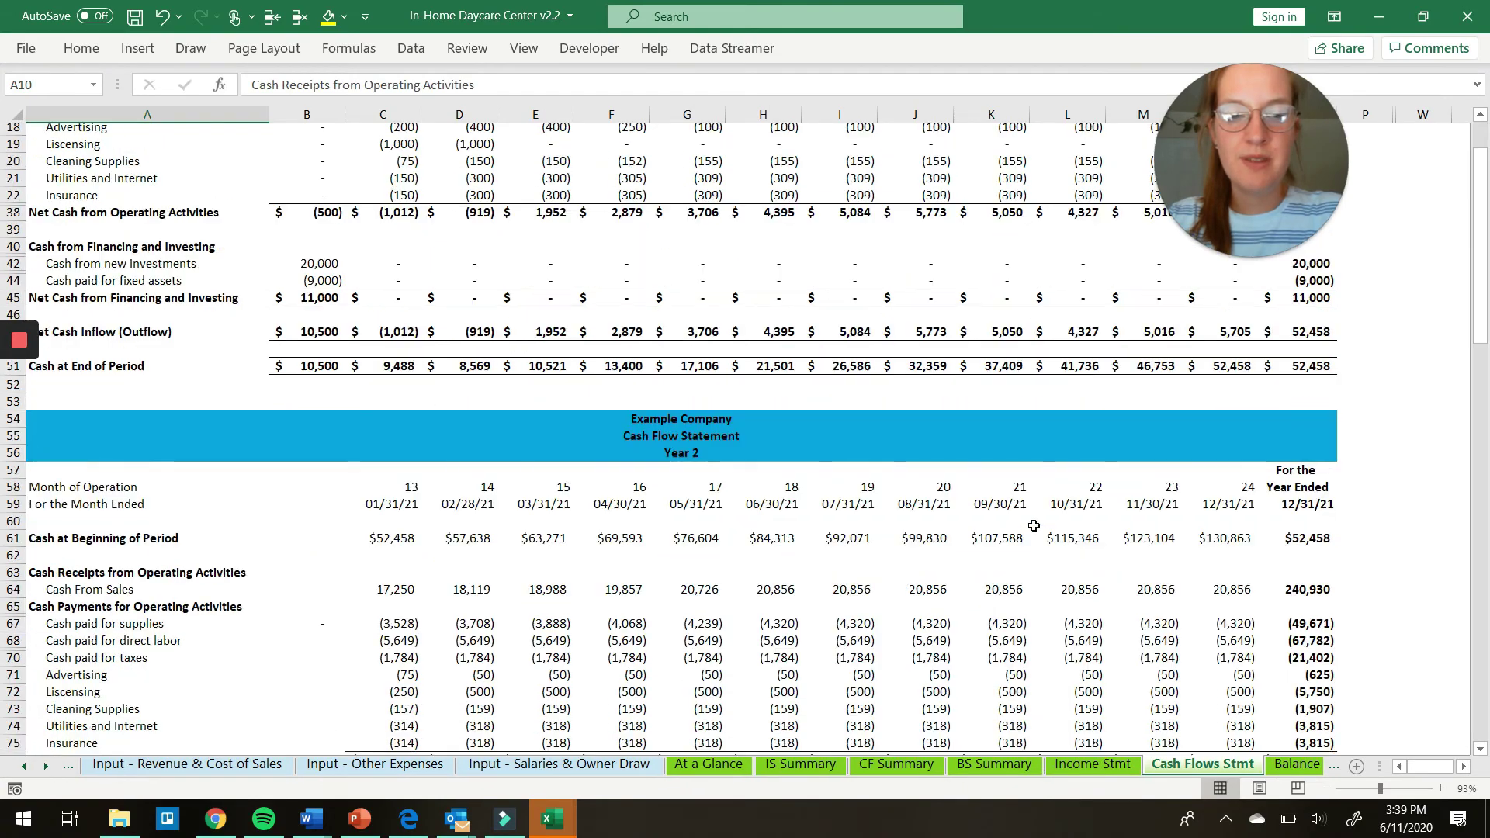
{"action": "scroll", "coordinate": [1033, 526], "scroll_direction": "down", "scroll_amount": 15}
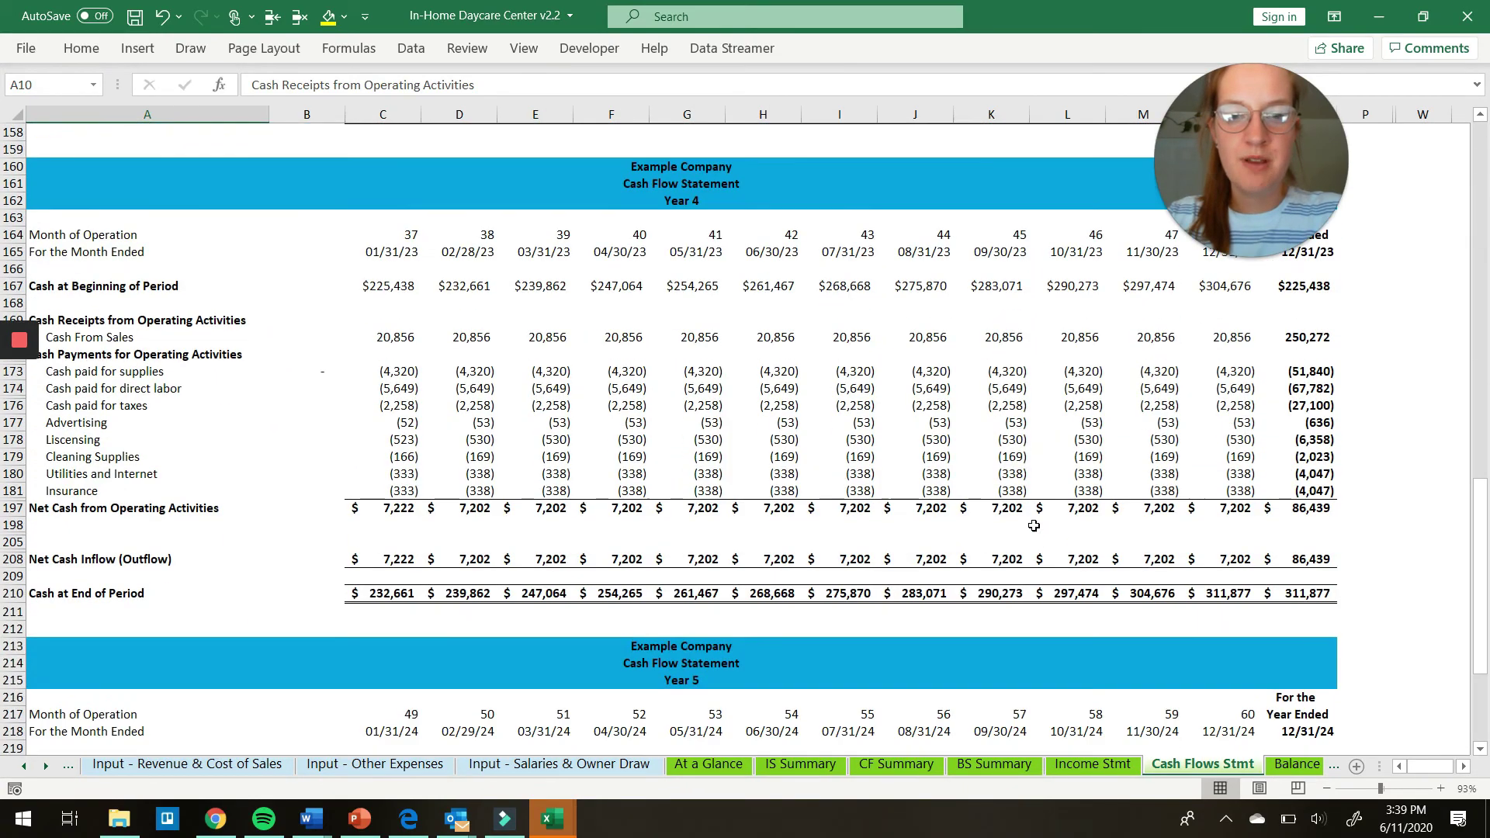
Step: Open the Balance Sheet and review its monthly projections year by year
{"action": "right_click", "coordinate": [1292, 769]}
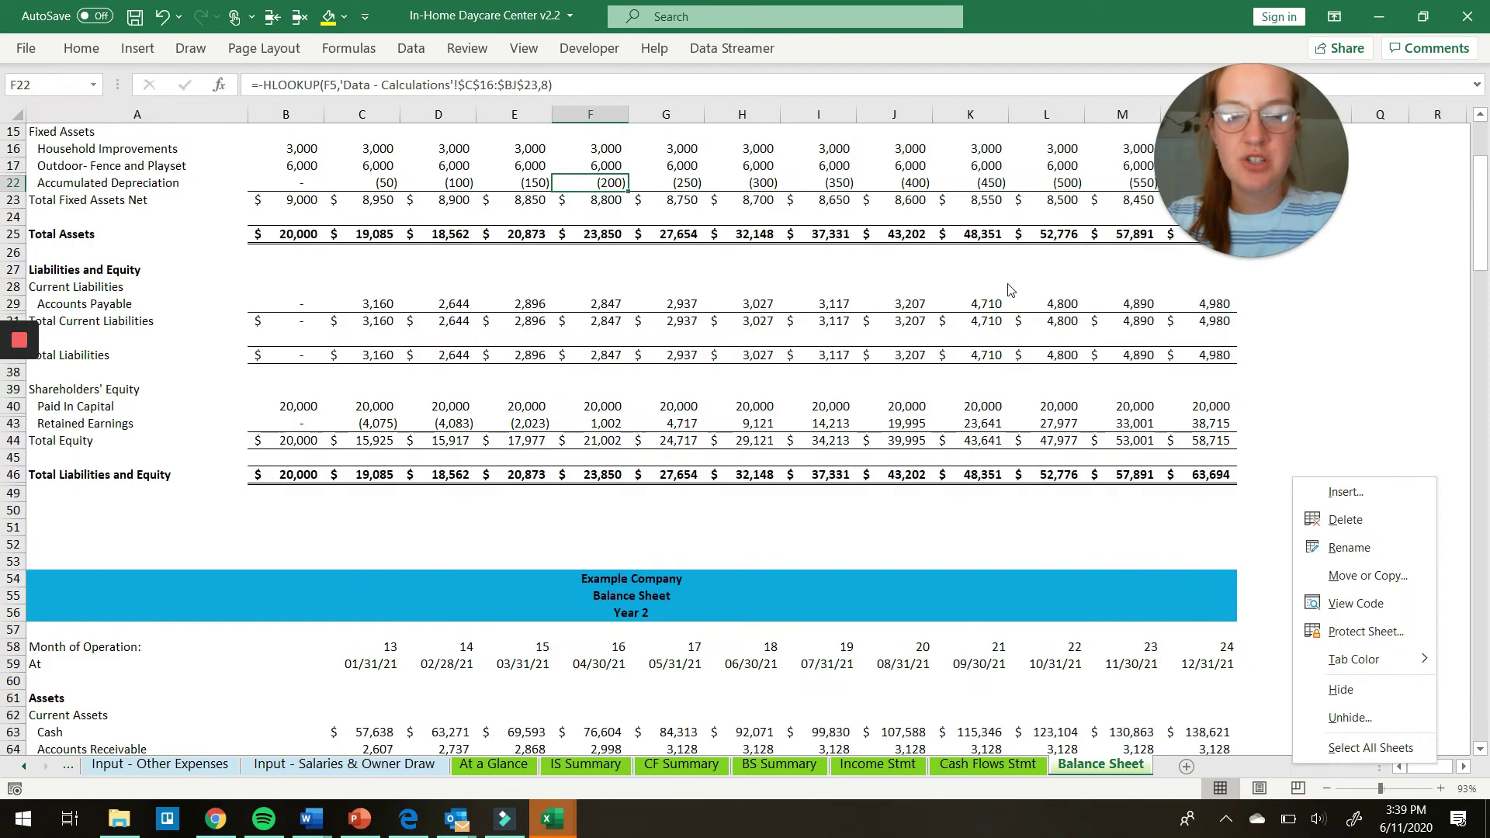
{"action": "left_click", "coordinate": [1008, 287]}
{"action": "scroll", "coordinate": [1009, 287], "scroll_direction": "down", "scroll_amount": 8}
{"action": "scroll", "coordinate": [1007, 284], "scroll_direction": "down", "scroll_amount": 20}
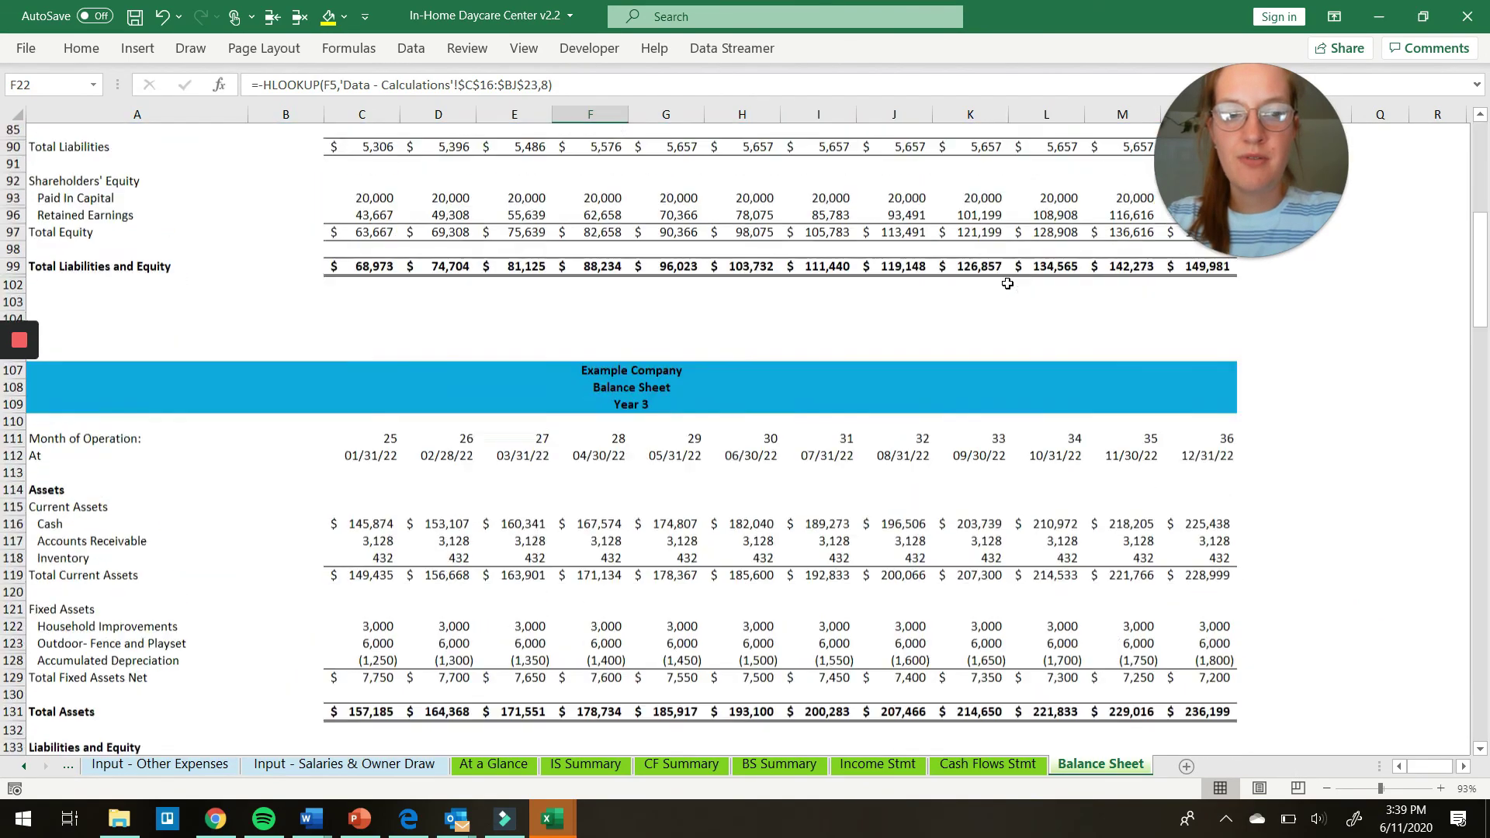
Step: Open the Investor Dashboard sheet and review its assumptions, yearly expense percentages and Your Predictions table
{"action": "scroll", "coordinate": [1007, 284], "scroll_direction": "up", "scroll_amount": 20}
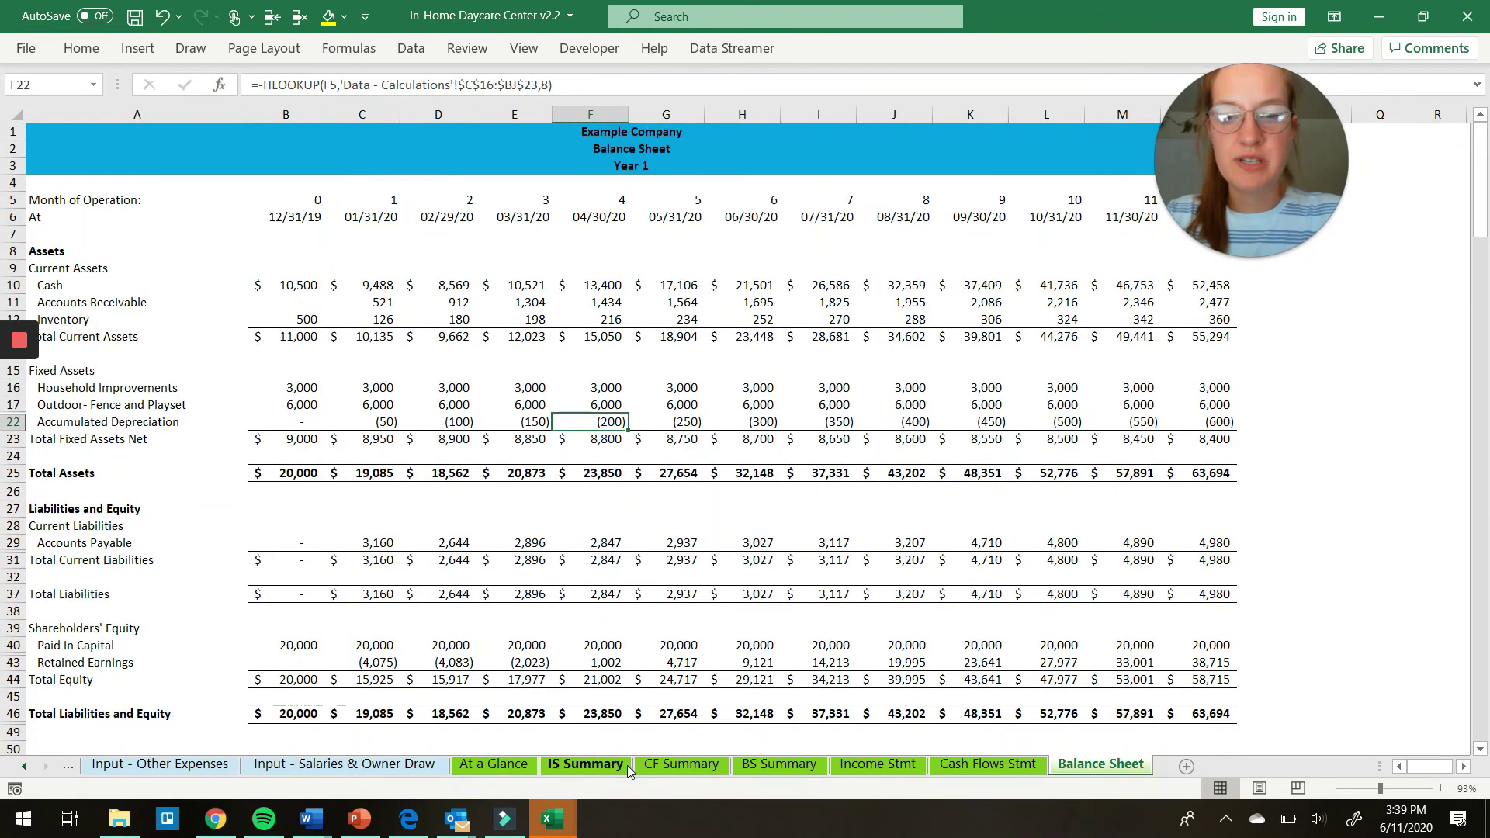
{"action": "scroll", "coordinate": [636, 770], "scroll_direction": "up", "scroll_amount": 3}
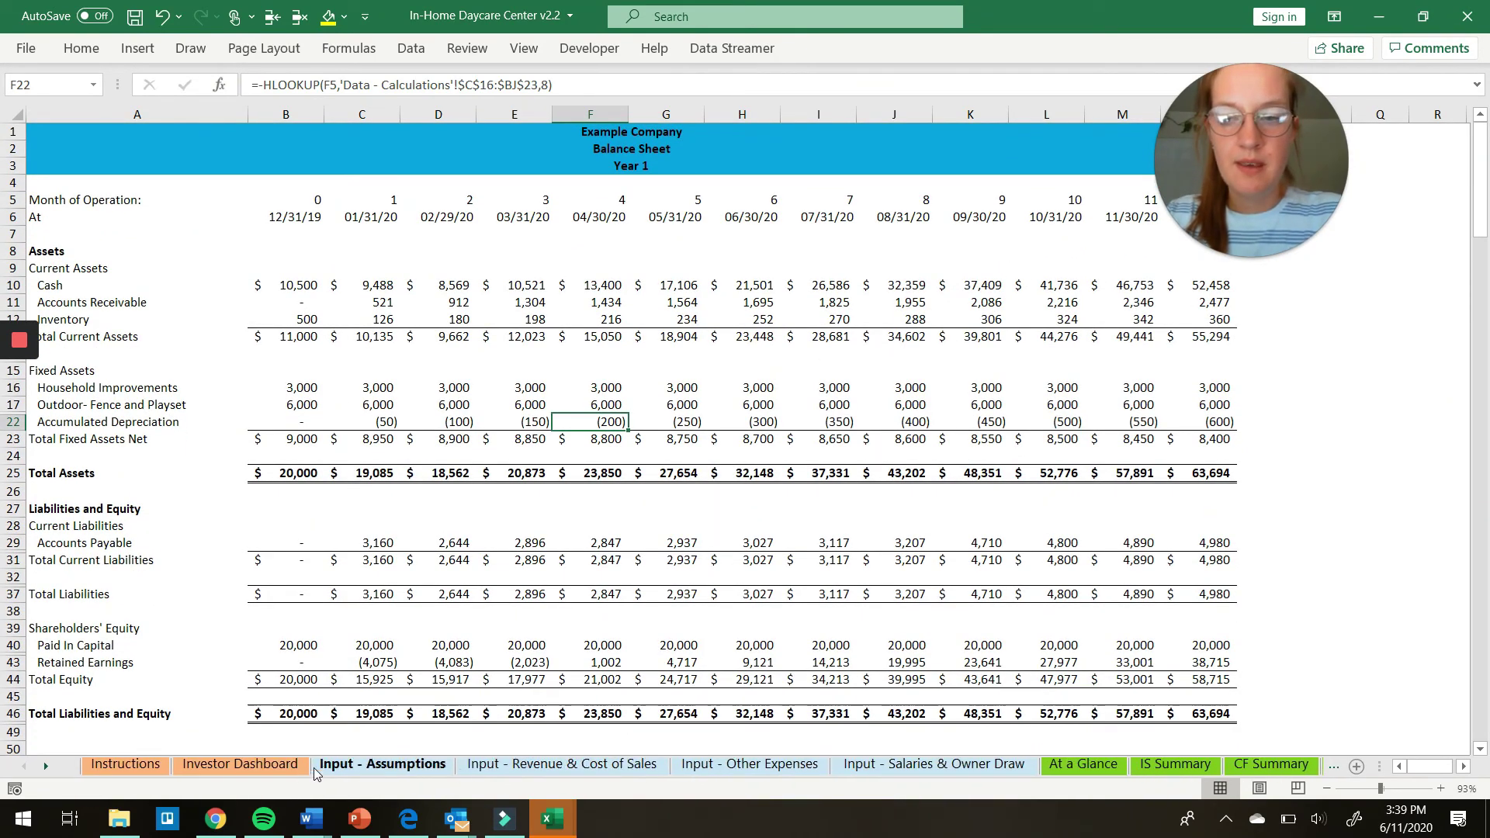
{"action": "left_click", "coordinate": [245, 770]}
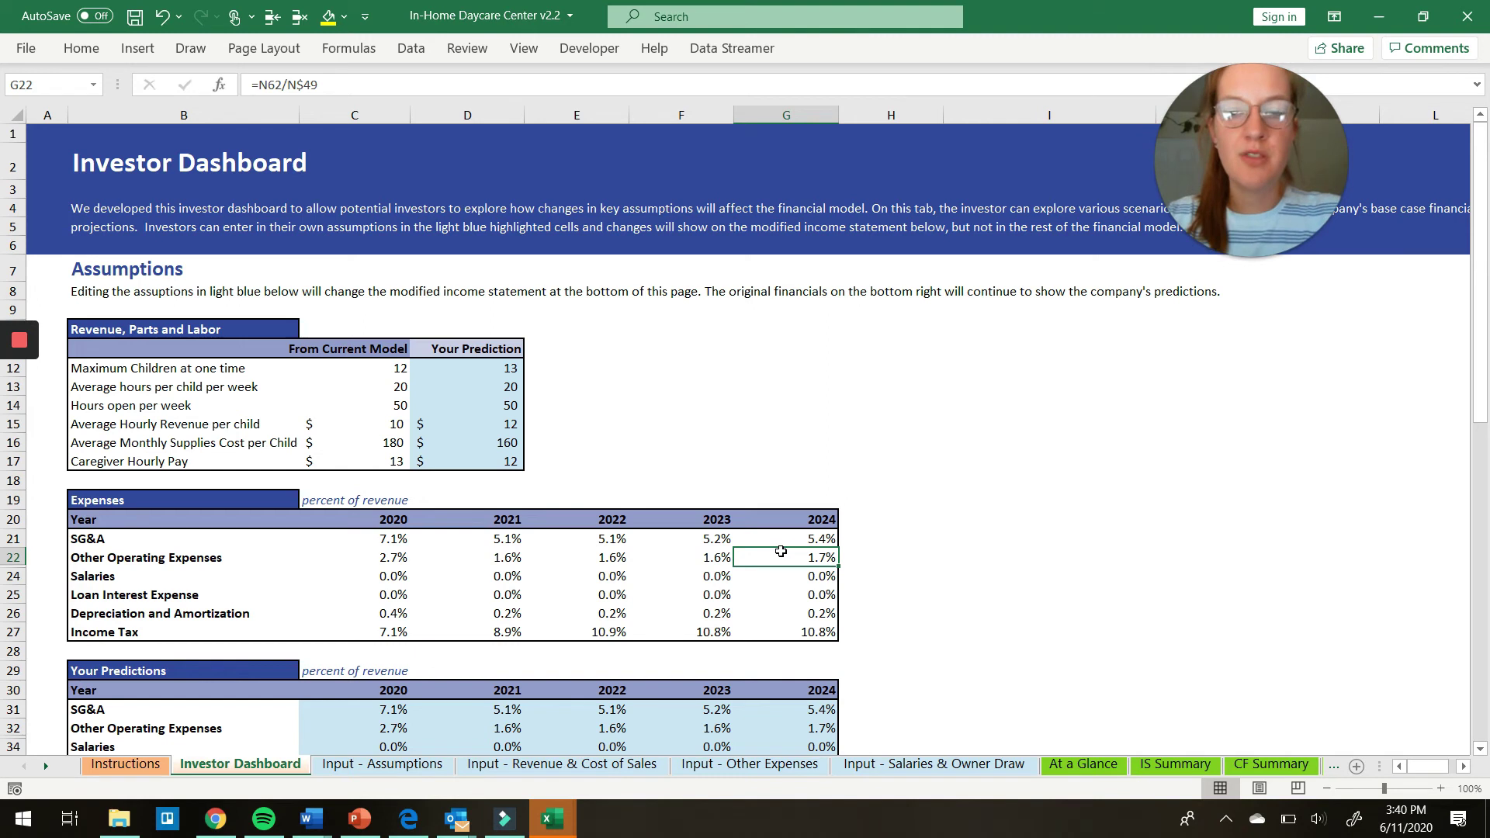
{"action": "scroll", "coordinate": [780, 551], "scroll_direction": "down", "scroll_amount": 2}
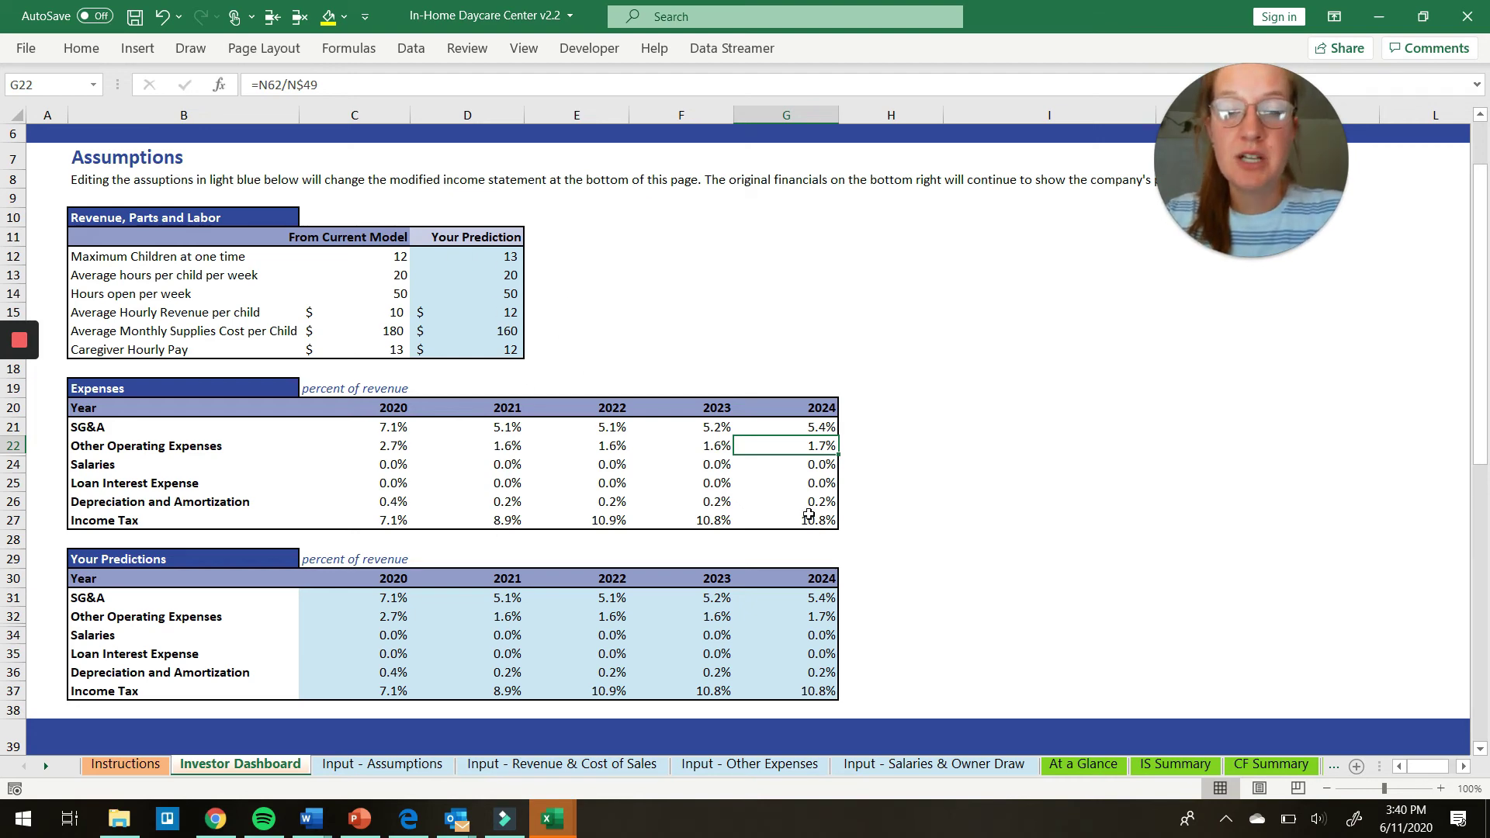
{"action": "scroll", "coordinate": [814, 536], "scroll_direction": "down", "scroll_amount": 9}
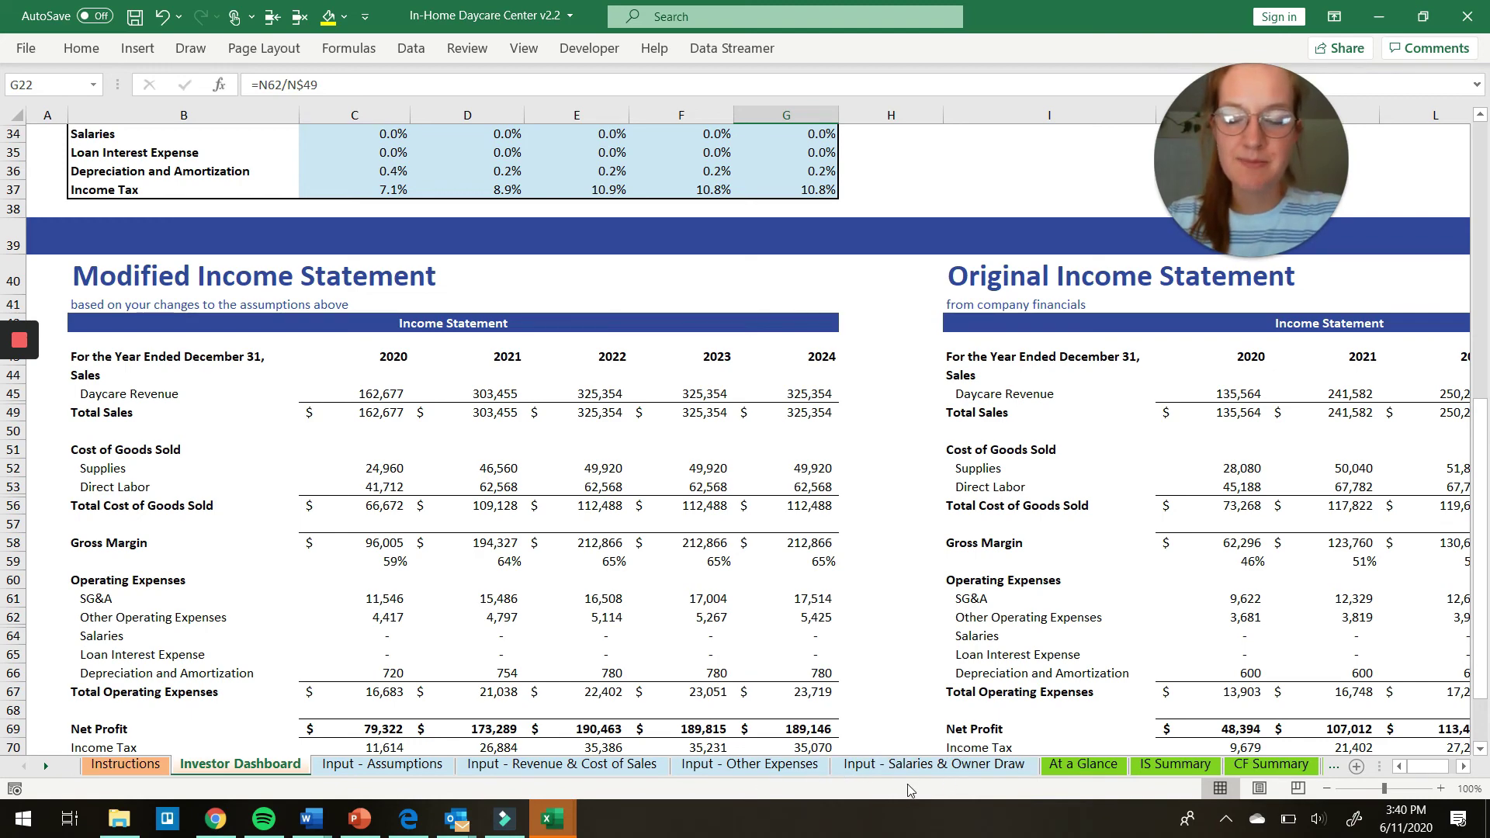
Step: Compare the investor's predicted assumptions with the Modified and Original Income Statements on the Investor Dashboard, down to EBITDA
{"action": "scroll", "coordinate": [491, 610], "scroll_direction": "up", "scroll_amount": 10}
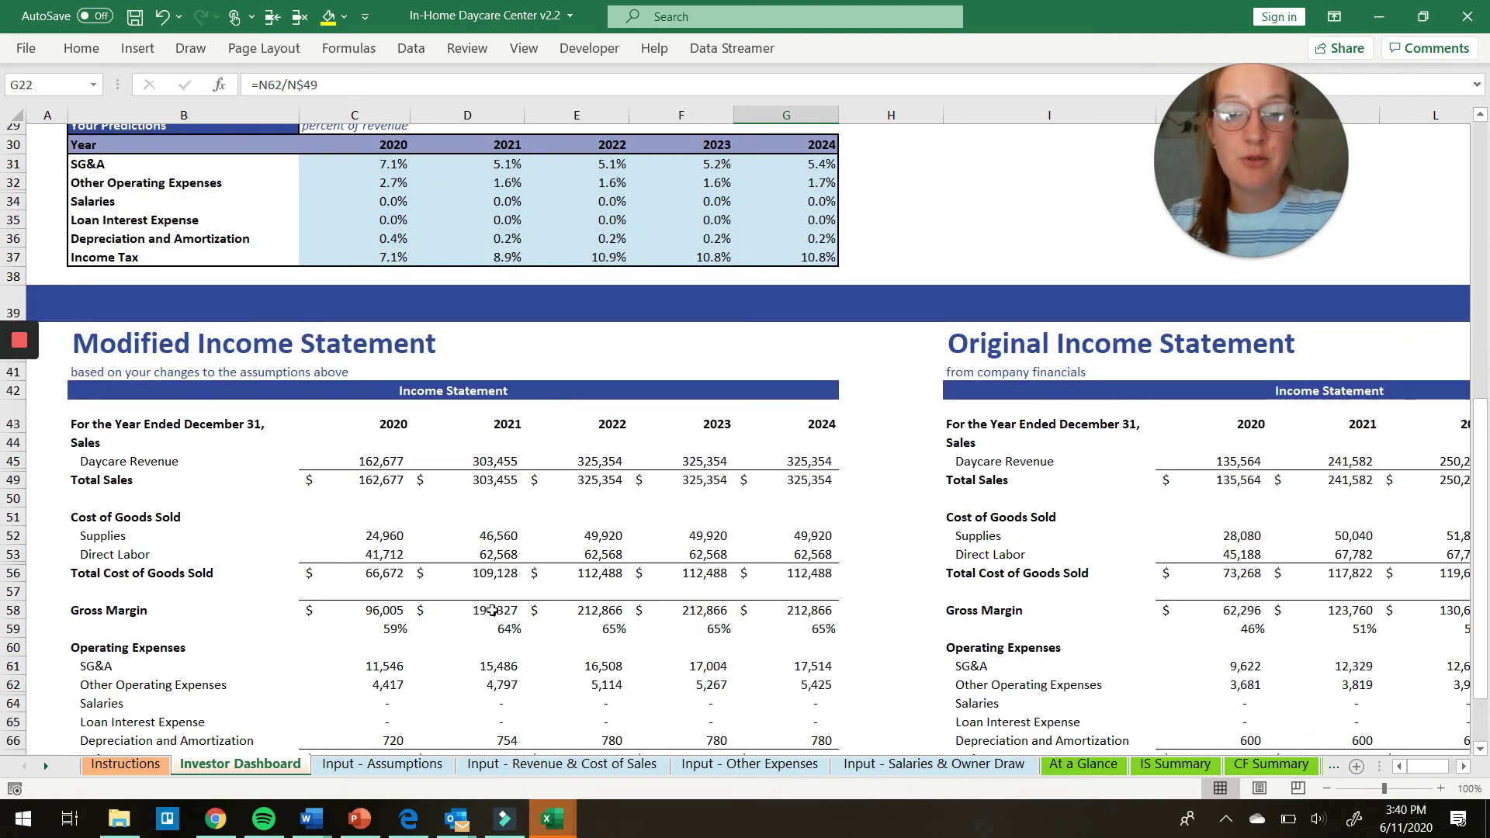
{"action": "scroll", "coordinate": [574, 570], "scroll_direction": "down", "scroll_amount": 1}
{"action": "scroll", "coordinate": [574, 569], "scroll_direction": "down", "scroll_amount": 10}
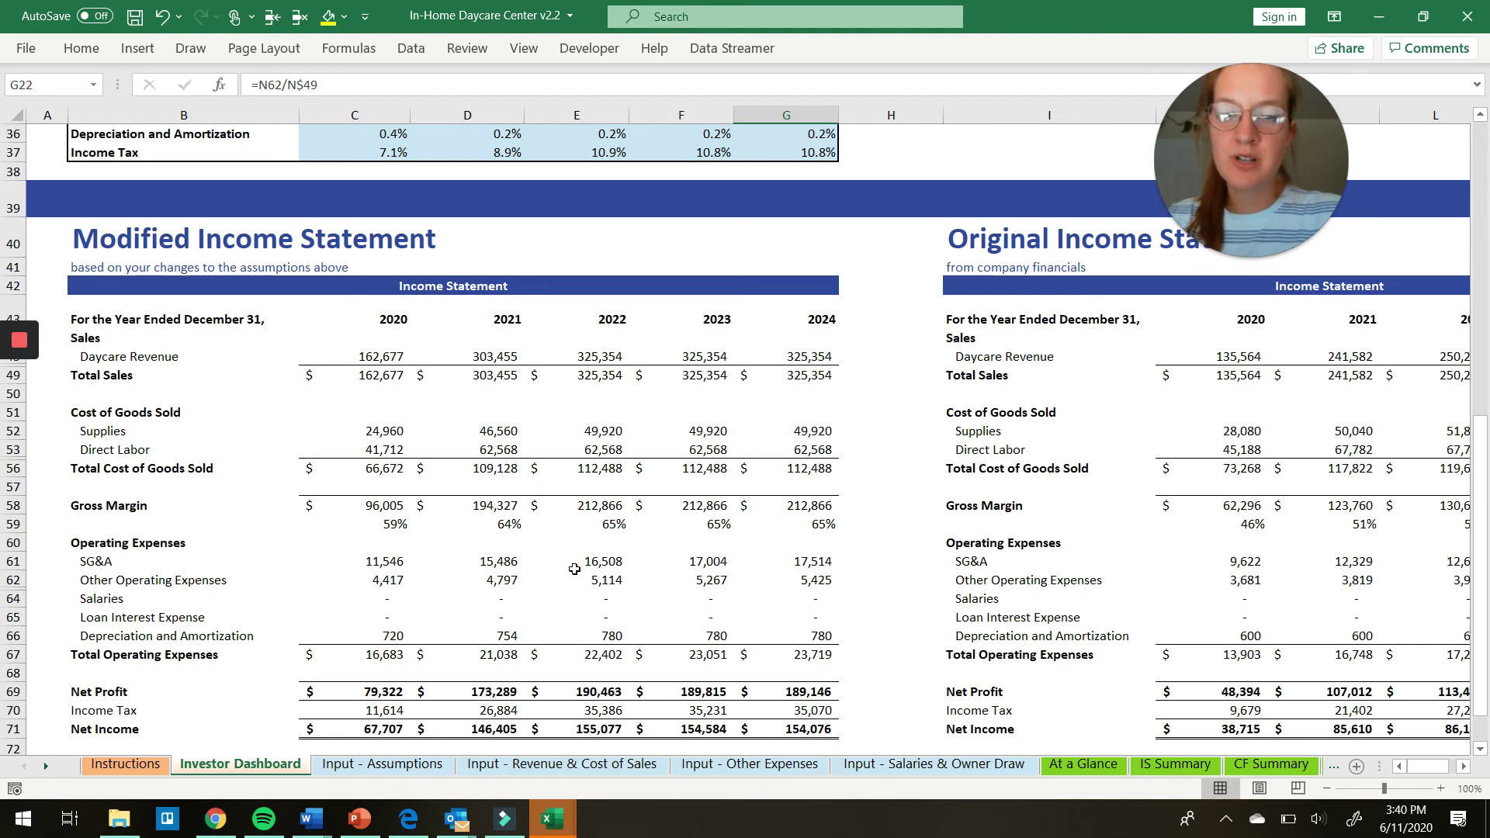
{"action": "scroll", "coordinate": [574, 569], "scroll_direction": "up", "scroll_amount": 12}
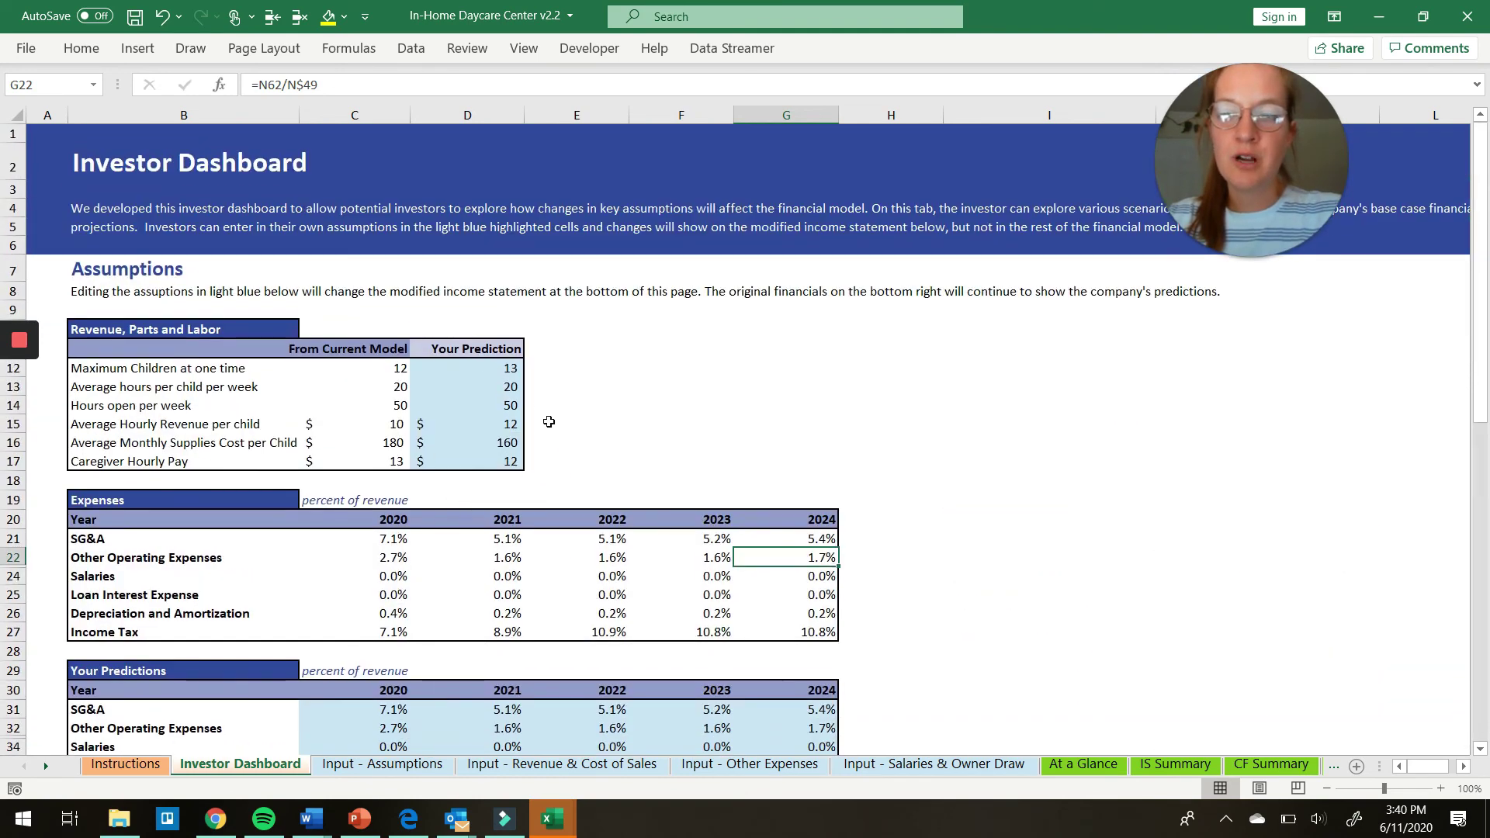
{"action": "scroll", "coordinate": [502, 440], "scroll_direction": "down", "scroll_amount": 12}
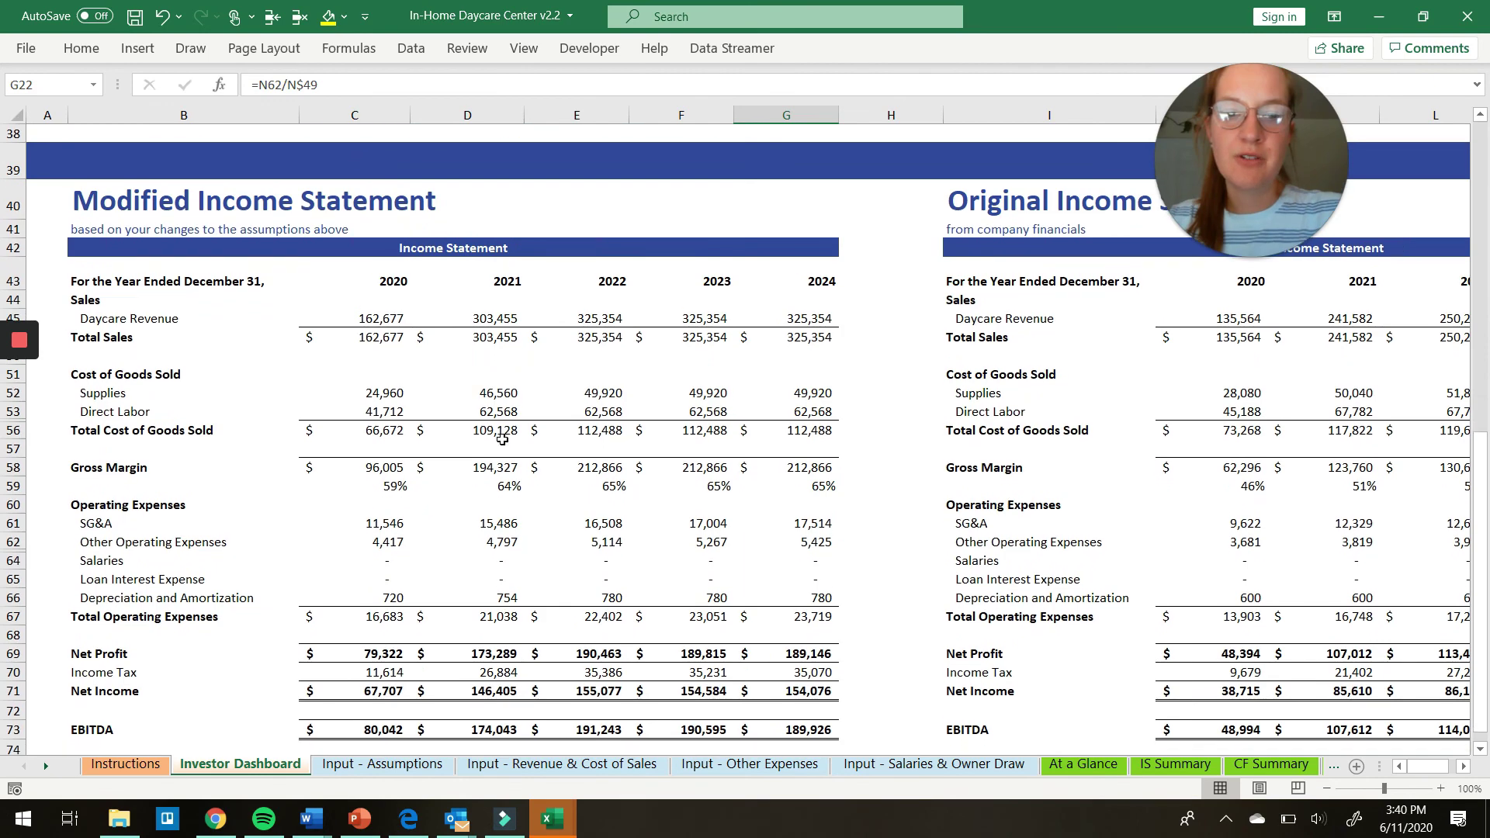
{"action": "scroll", "coordinate": [503, 440], "scroll_direction": "down", "scroll_amount": 1}
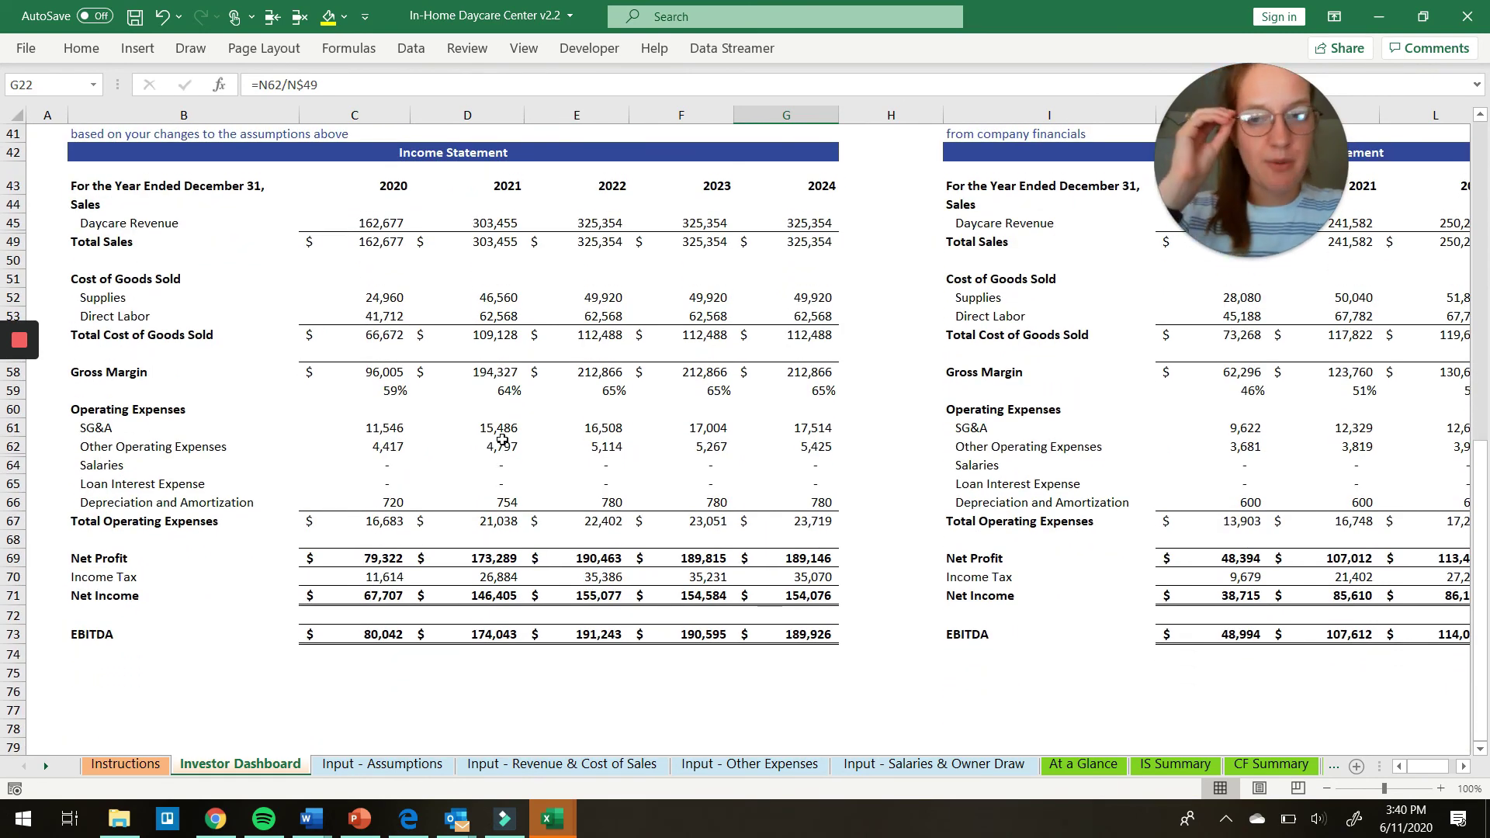
{"action": "scroll", "coordinate": [503, 439], "scroll_direction": "up", "scroll_amount": 13}
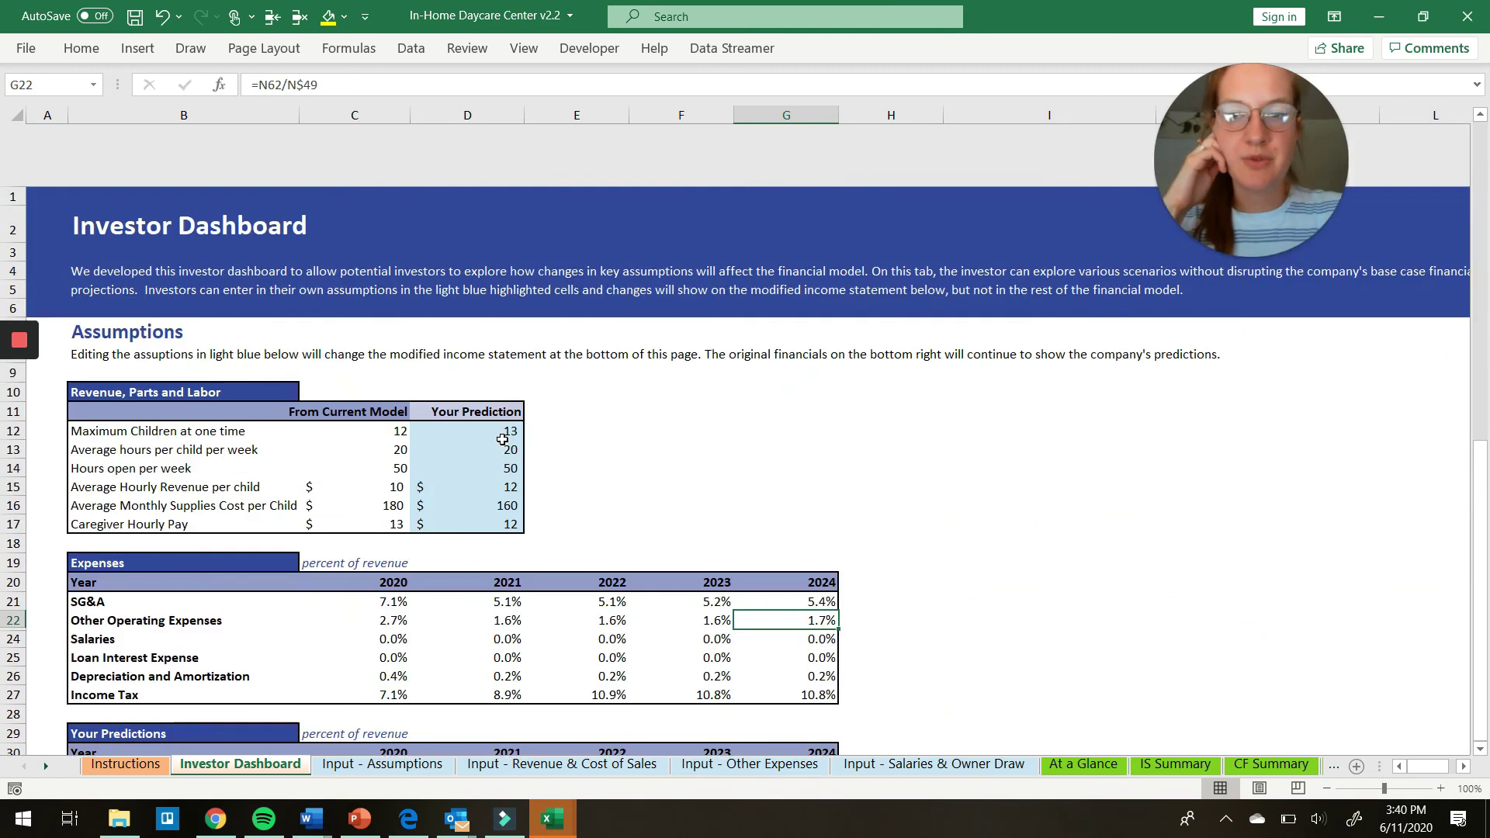
Step: Return to the Input - Assumptions sheet to view the general, investor, fixed asset and loan inputs
{"action": "left_click", "coordinate": [512, 767]}
{"action": "left_click", "coordinate": [426, 766]}
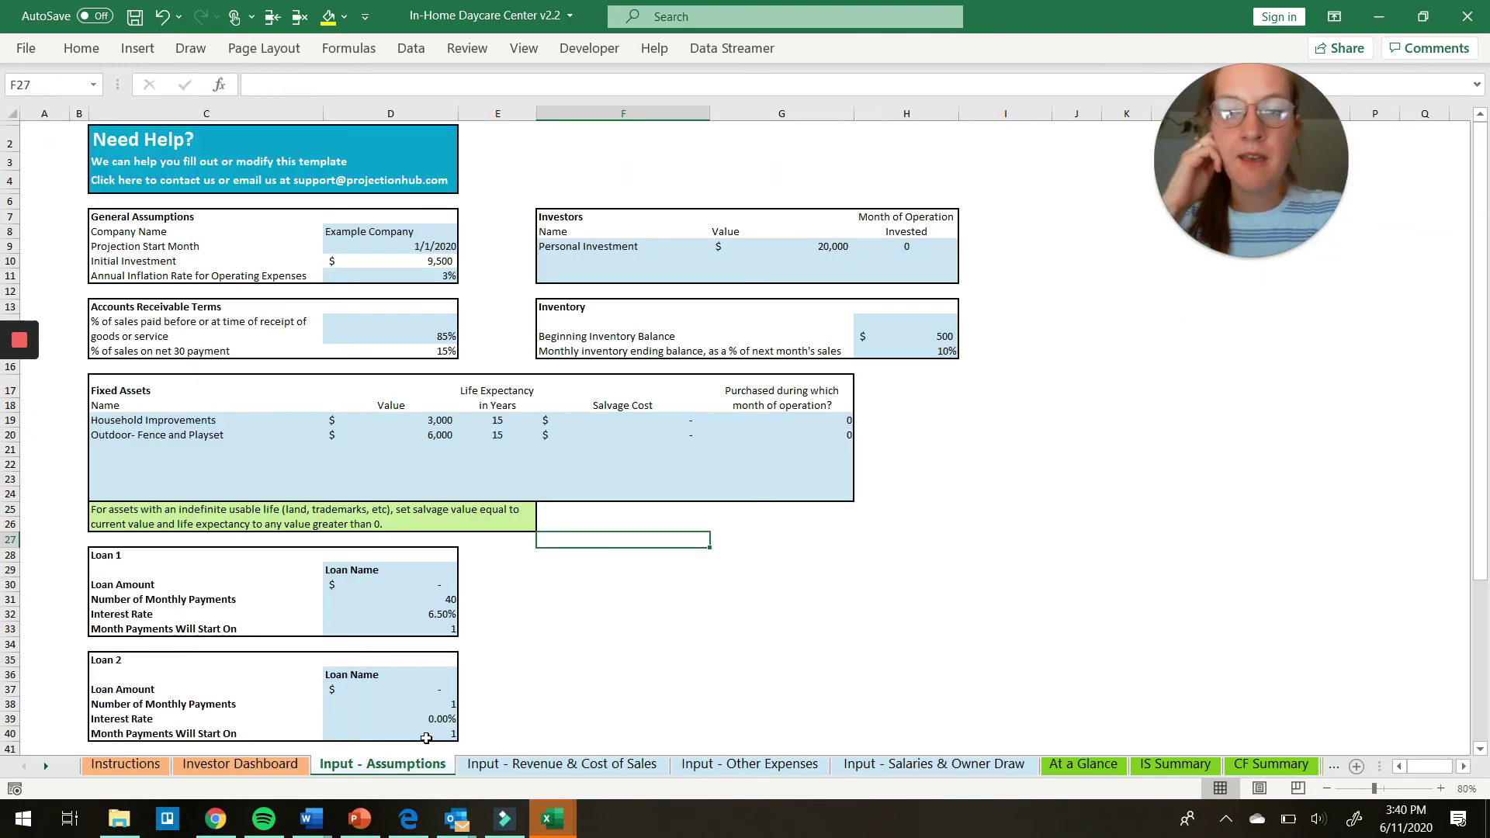